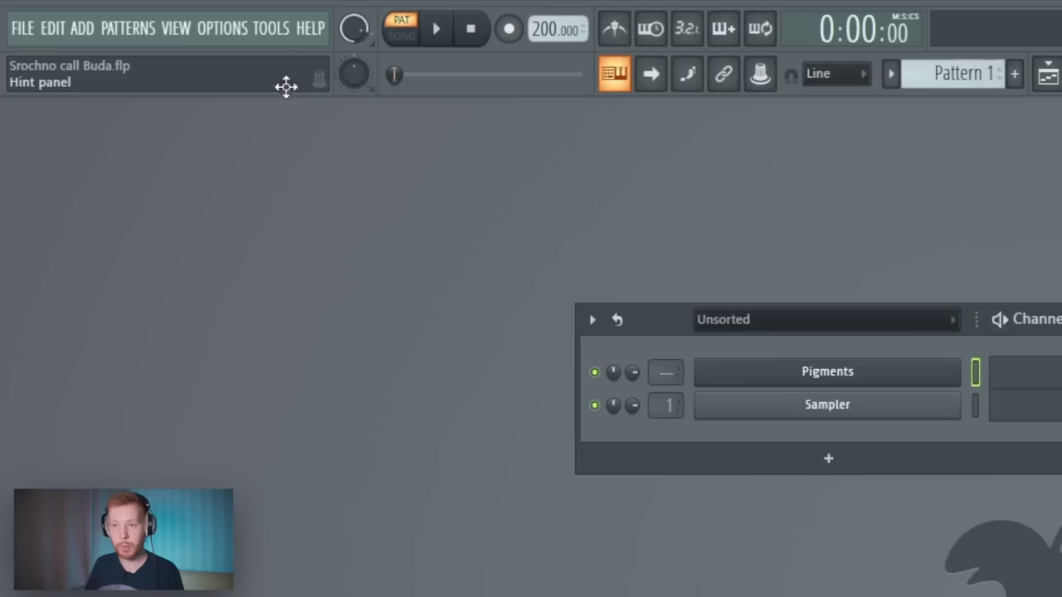
Step: Dump the last 2 minutes of the score log into the selected pattern
left_click(266, 21)
mouse_move(454, 245)
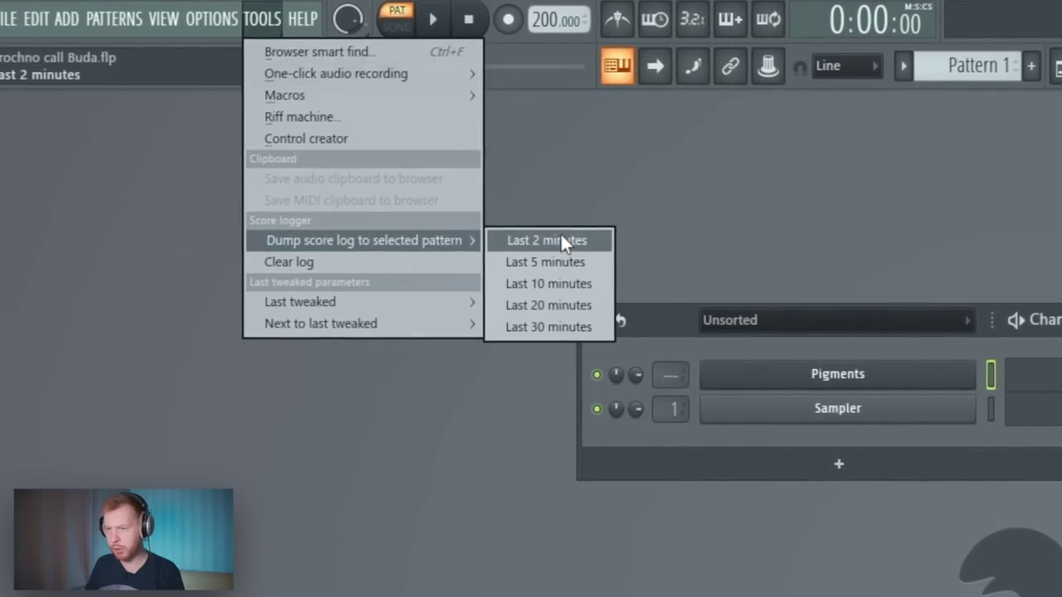
left_click(535, 240)
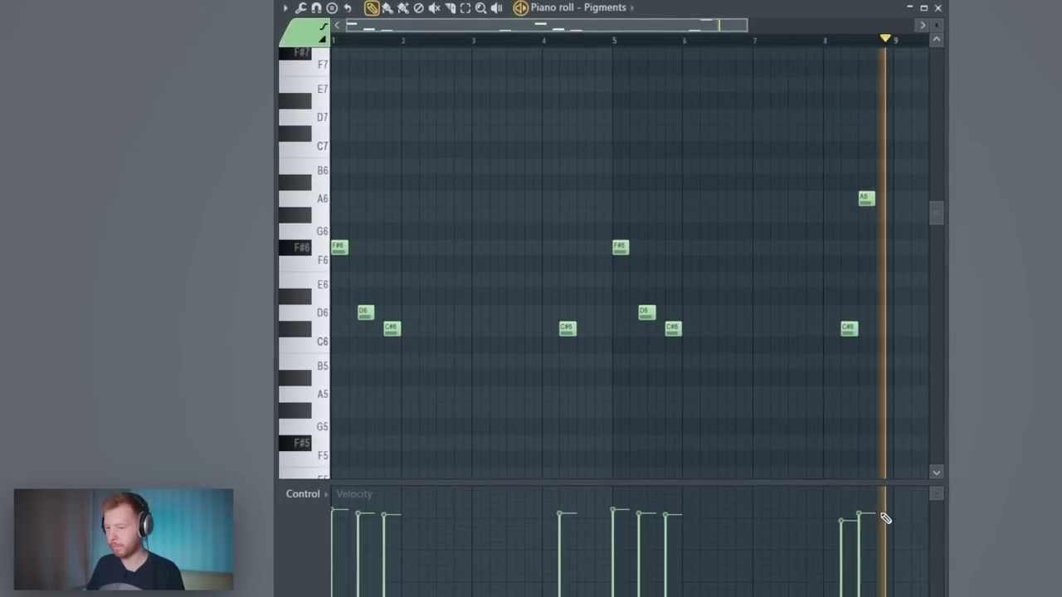
Step: Transpose the recorded Pigments melody up one octave and play it back
key("space")
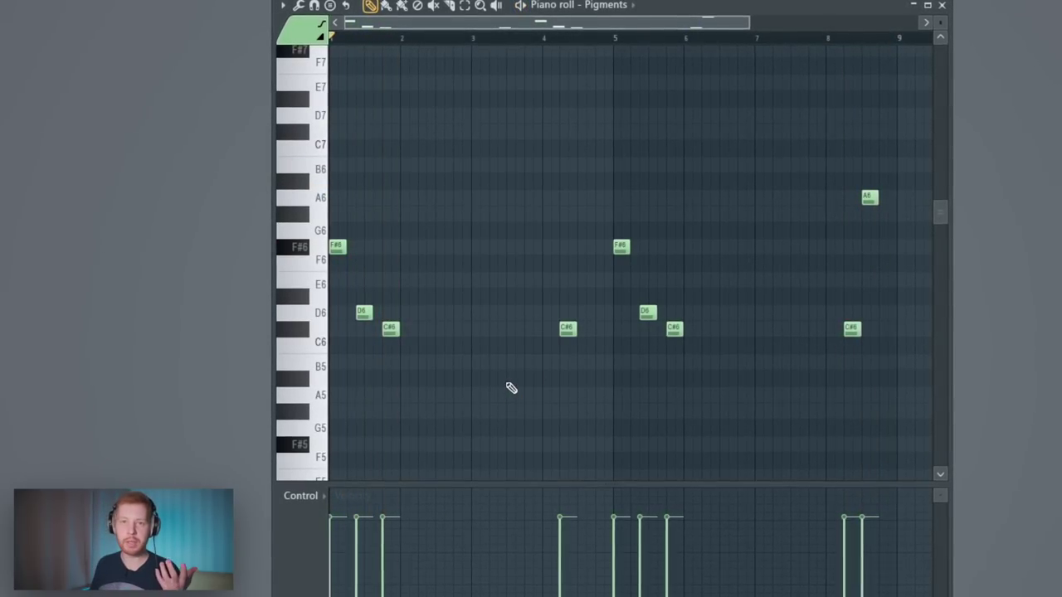
key("ctrl+Up")
key("space")
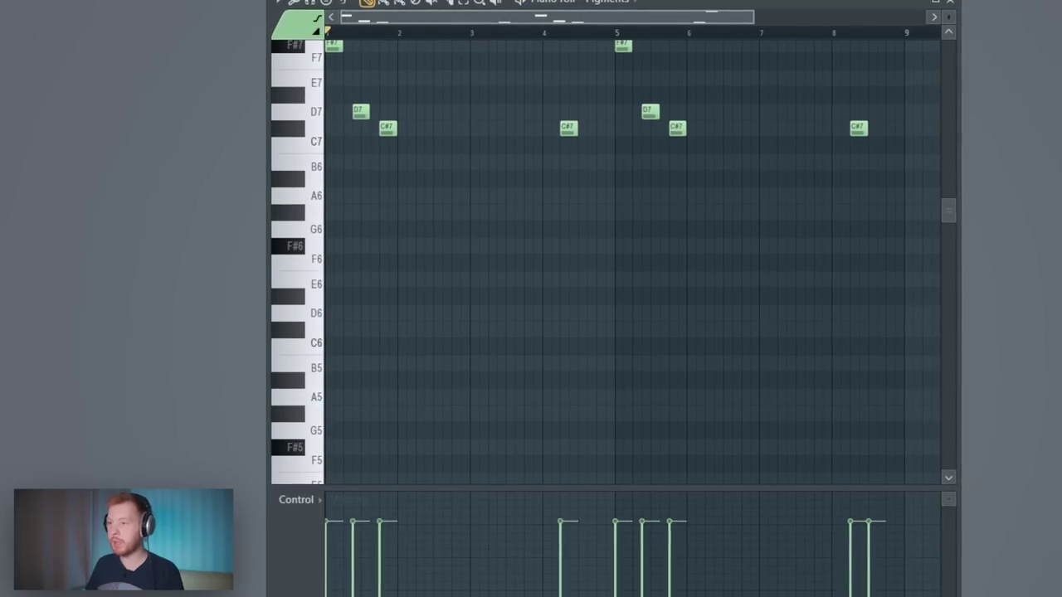
Step: Insert a Kontakt instrument channel above Pigments in the channel rack
key("F6")
right_click(464, 156)
mouse_move(629, 257)
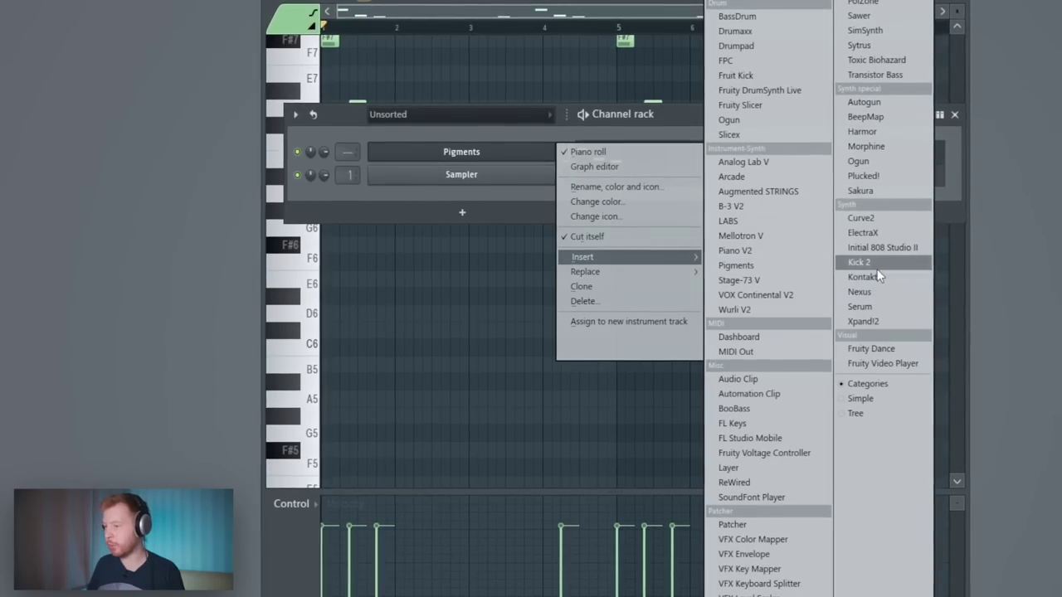
left_click(877, 276)
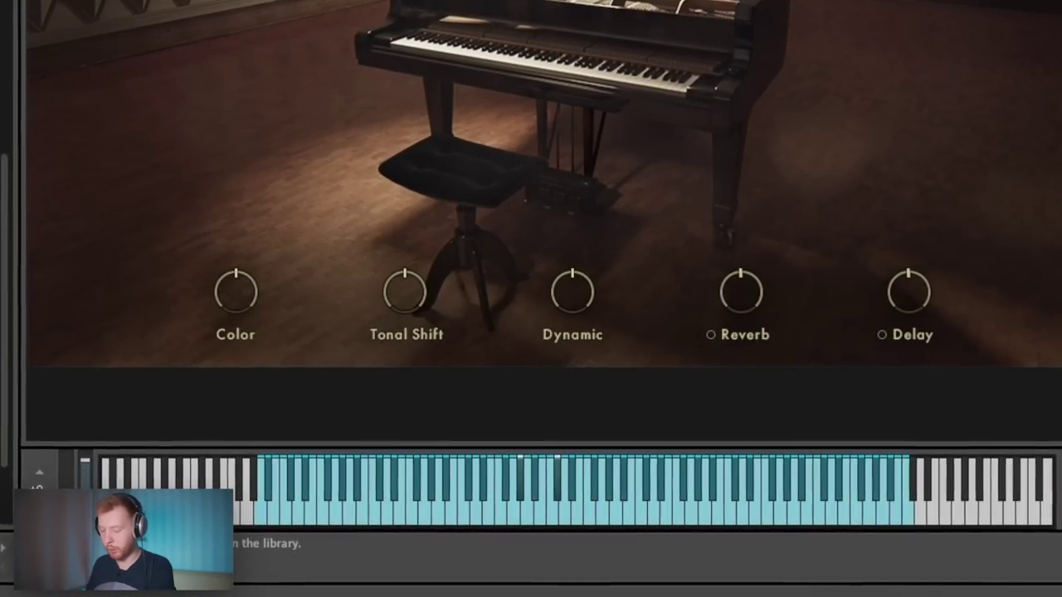
Step: Enable the reverb of the Kontakt piano and raise its Color knob
left_click(714, 335)
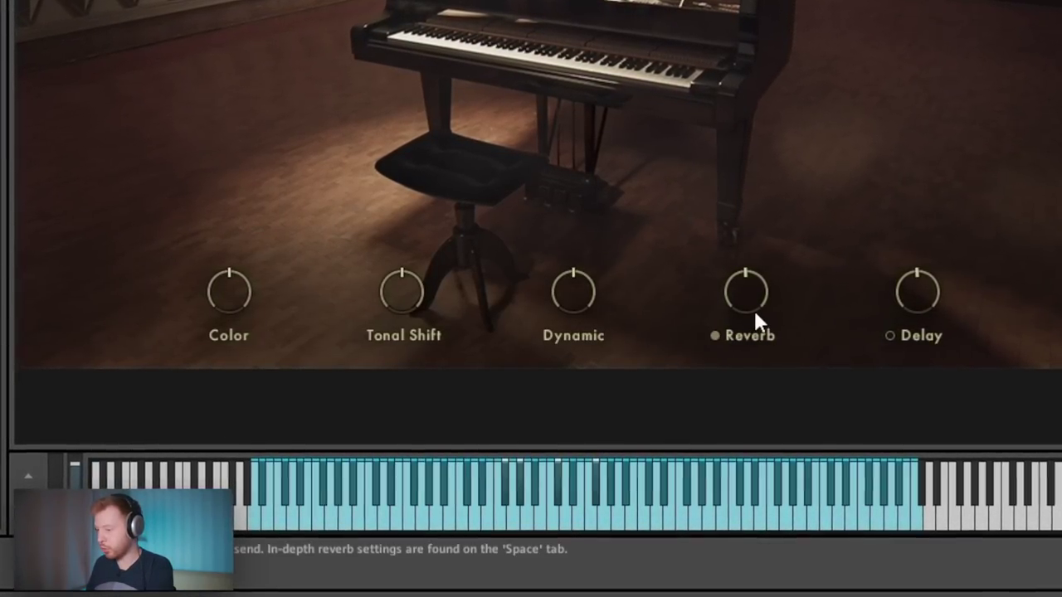
mouse_move(753, 330)
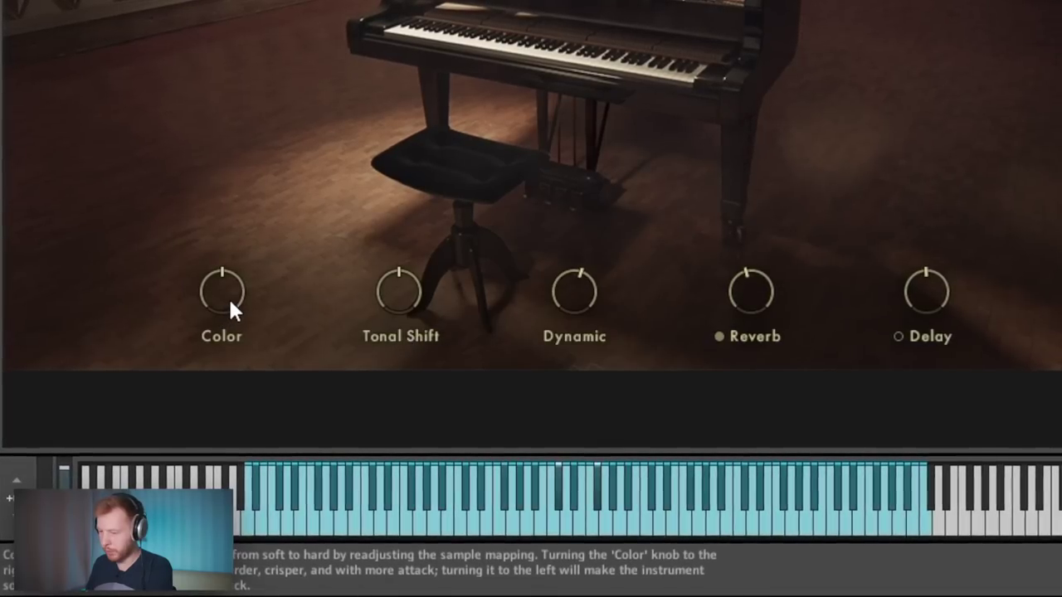
left_click_drag(230, 308, 239, 259)
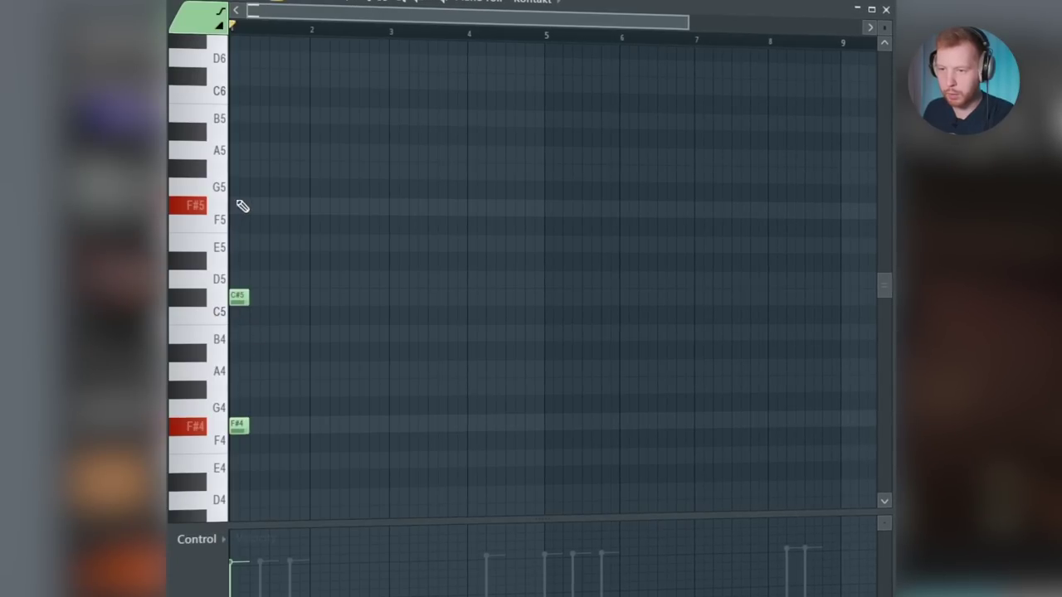
Step: Build the opening Kontakt chords with long F#4, C#5 and F#5 notes at bar 1, followed by C#5 and G#4, and play them
left_click(243, 206)
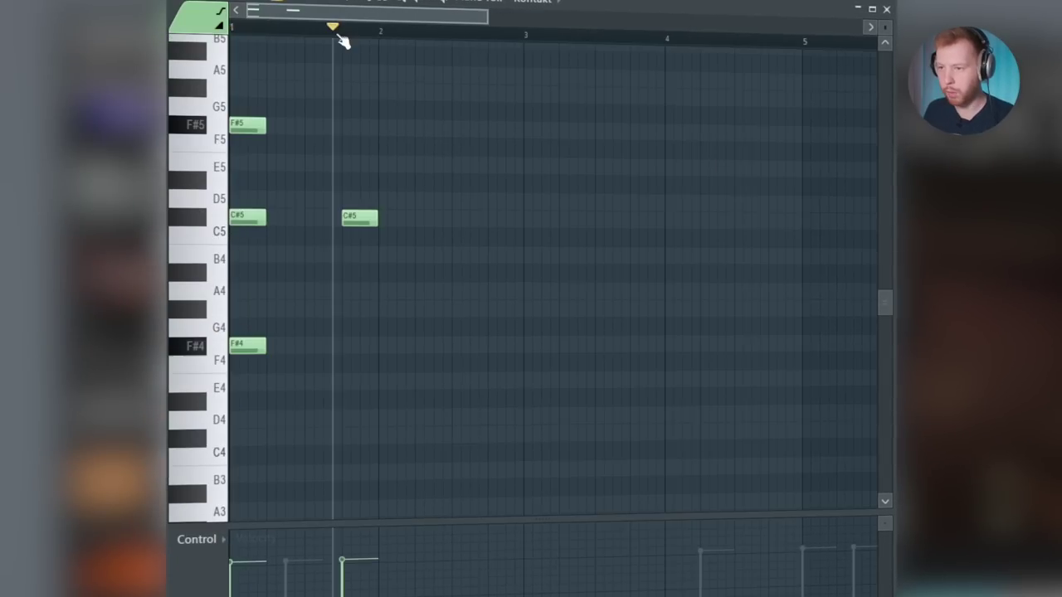
key("space")
key("space")
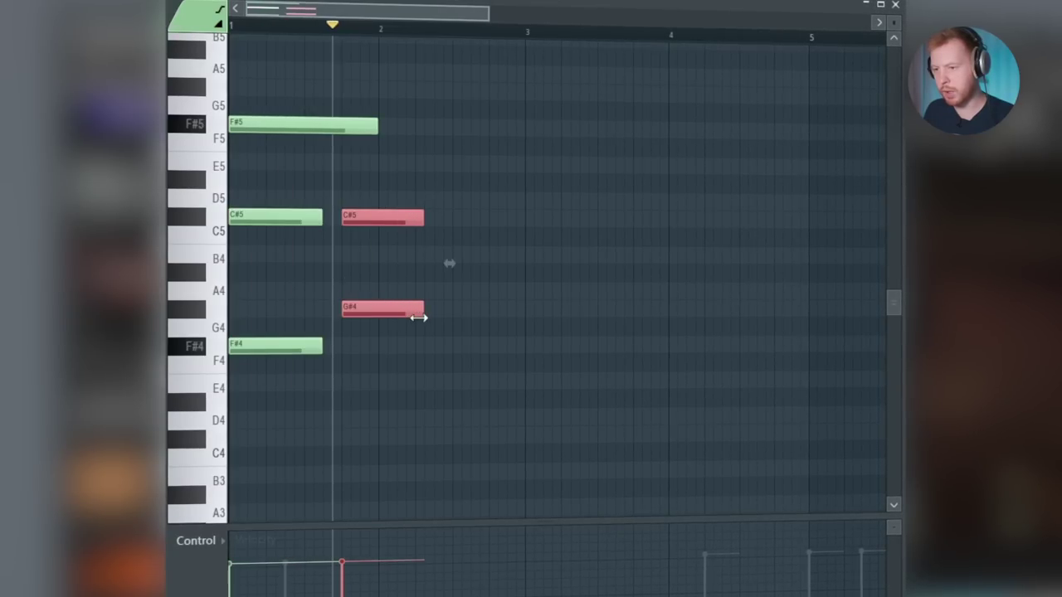
key("space")
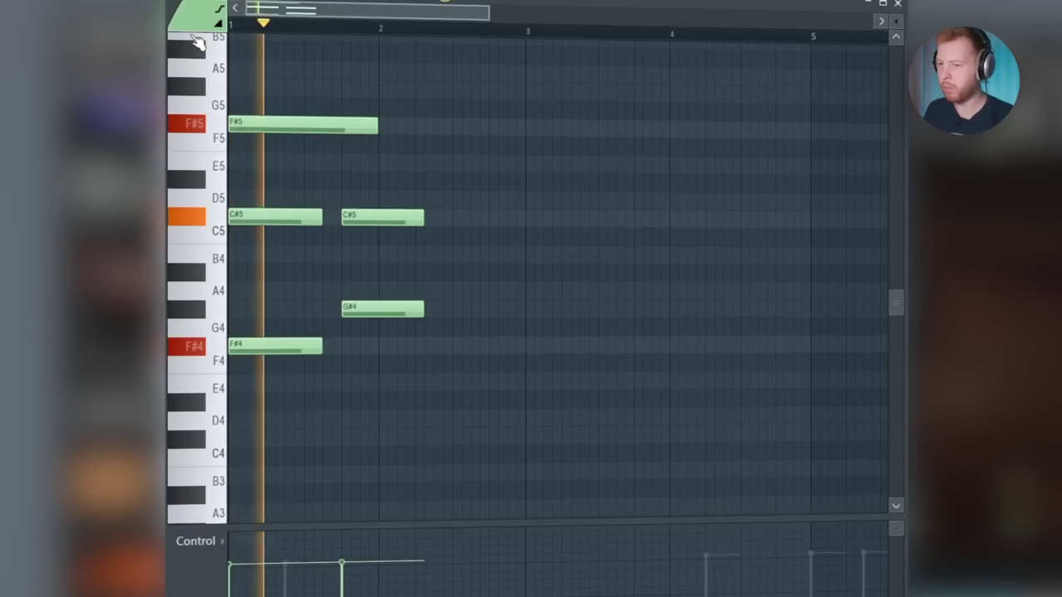
Step: Add a D5 note in the second half of bar 4 and a short D#4 note at the end of that bar
scroll(569, 242, "down", 4)
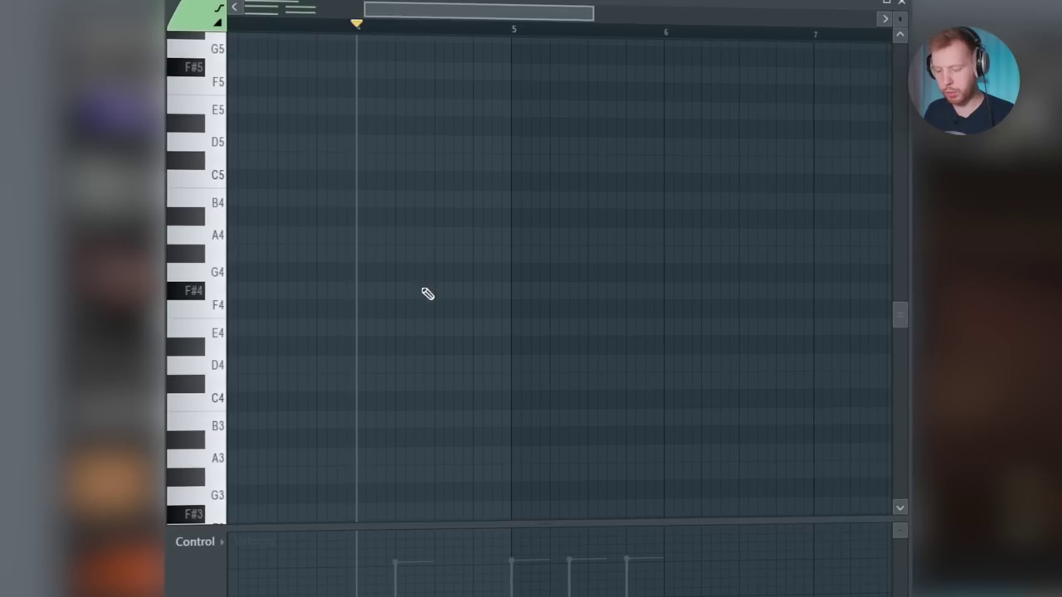
key("space")
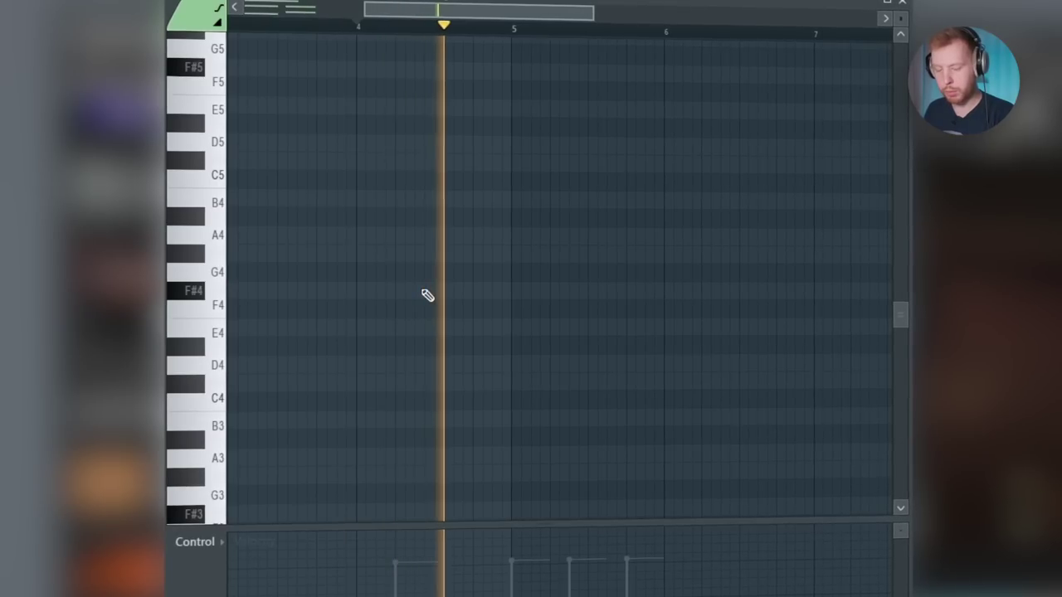
key("space")
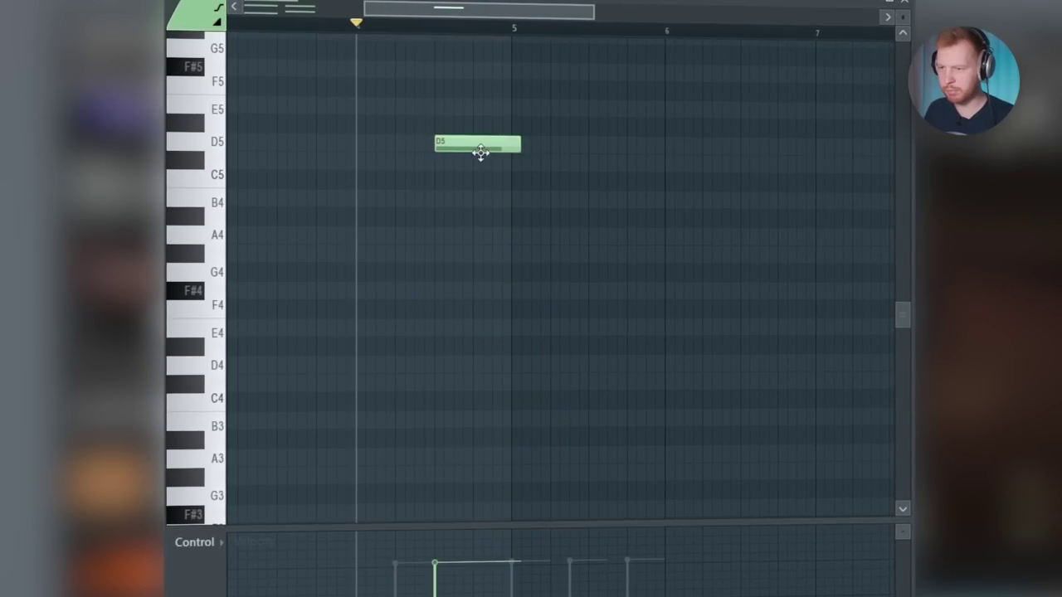
left_click_drag(489, 293, 493, 364)
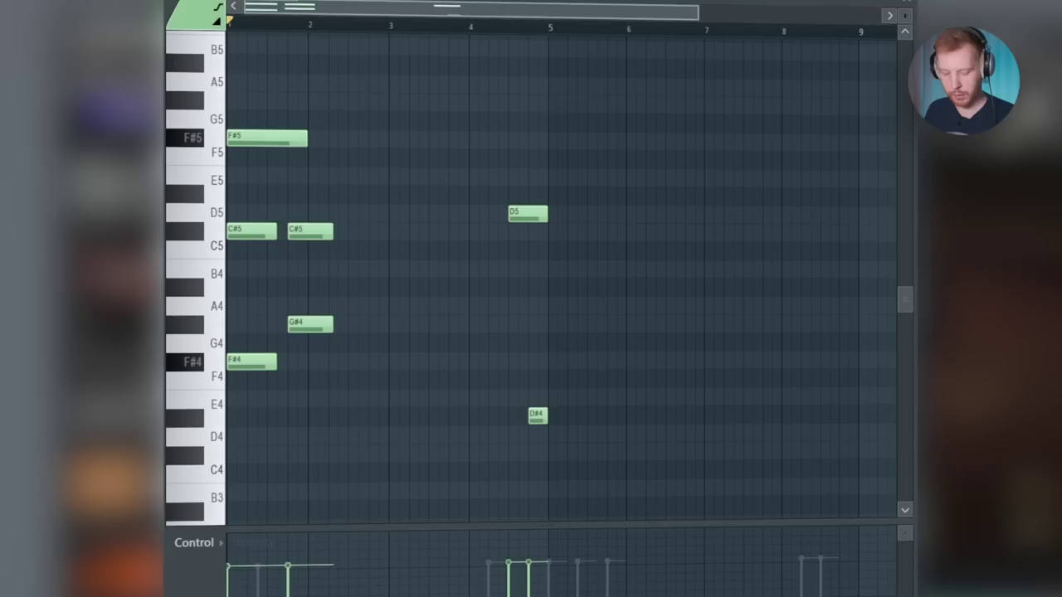
Step: Strum the Kontakt chords and repeat the four-bar phrase from bar 5
key("alt+s")
key("space")
left_click(642, 391)
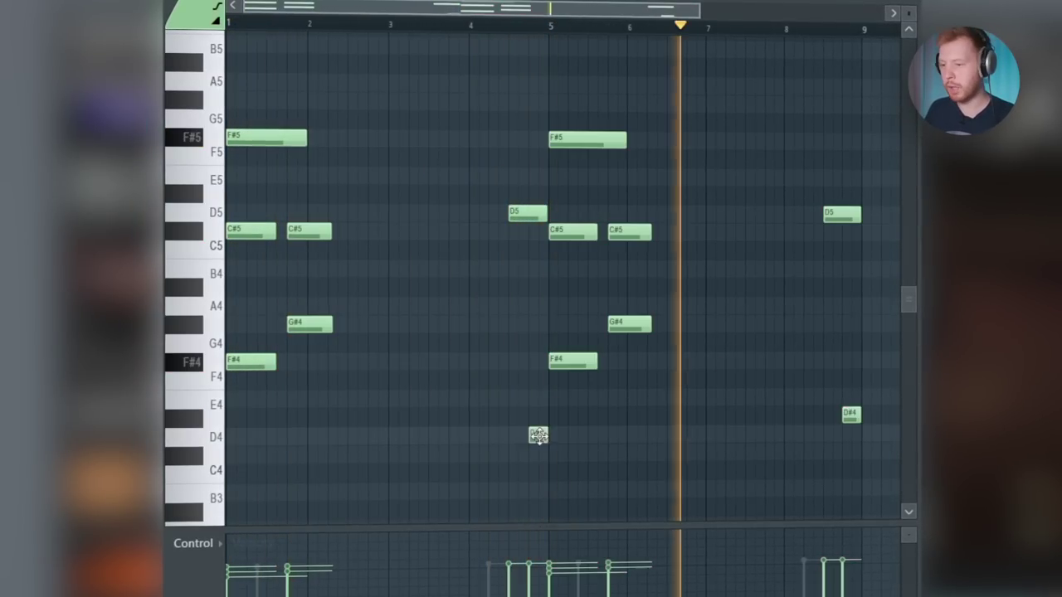
Step: Move the short D#4 note at the end of both Kontakt phrases down to D4 and lower the velocity of both
key("space")
left_click(539, 436)
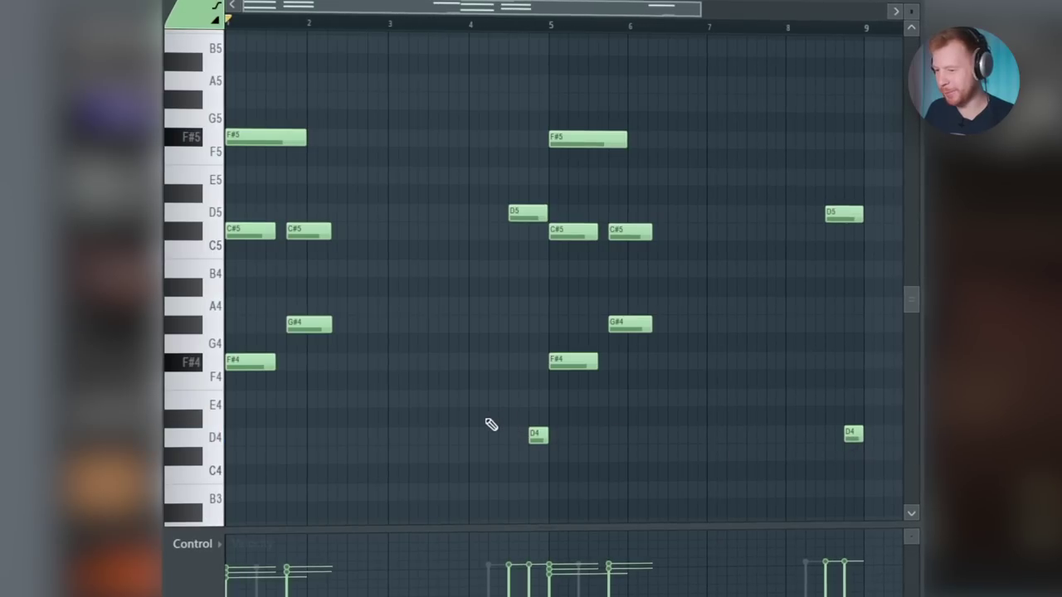
left_click_drag(491, 424, 907, 481)
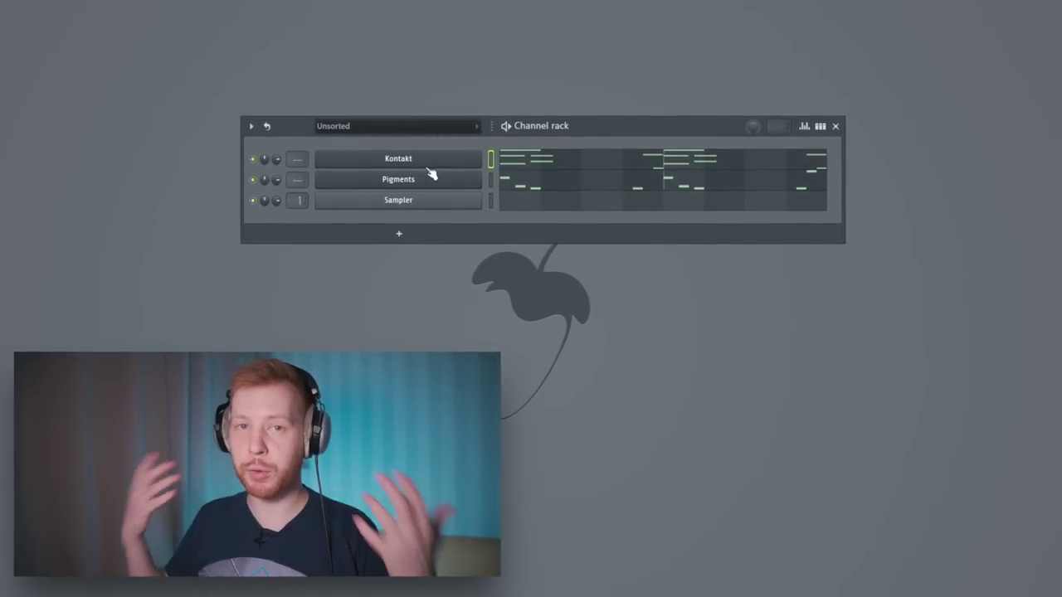
Step: Insert a second Pigments channel above Kontakt and load the 5th Sweep preset
right_click(479, 153)
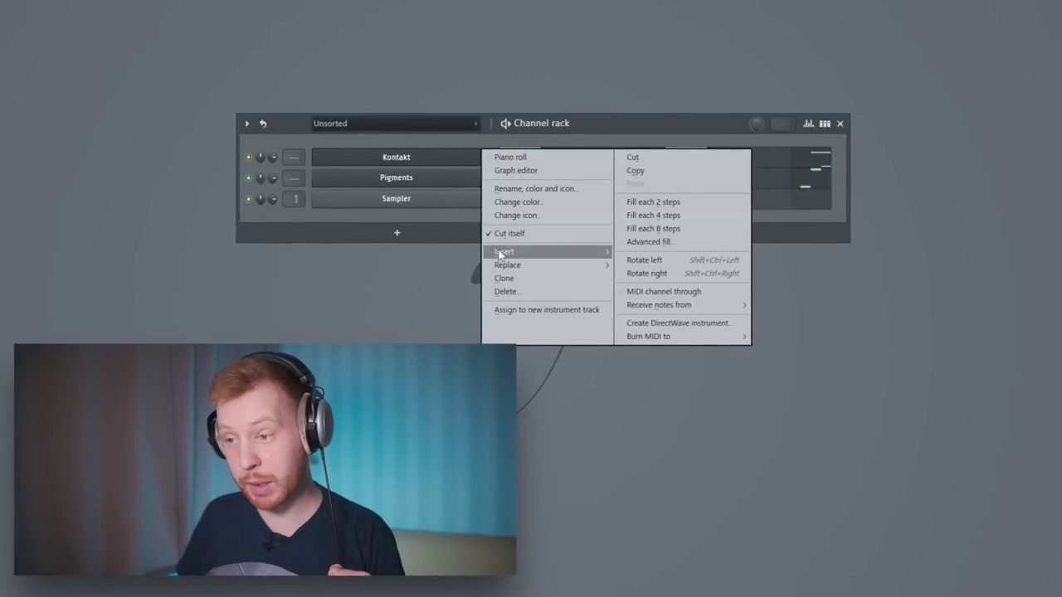
mouse_move(505, 251)
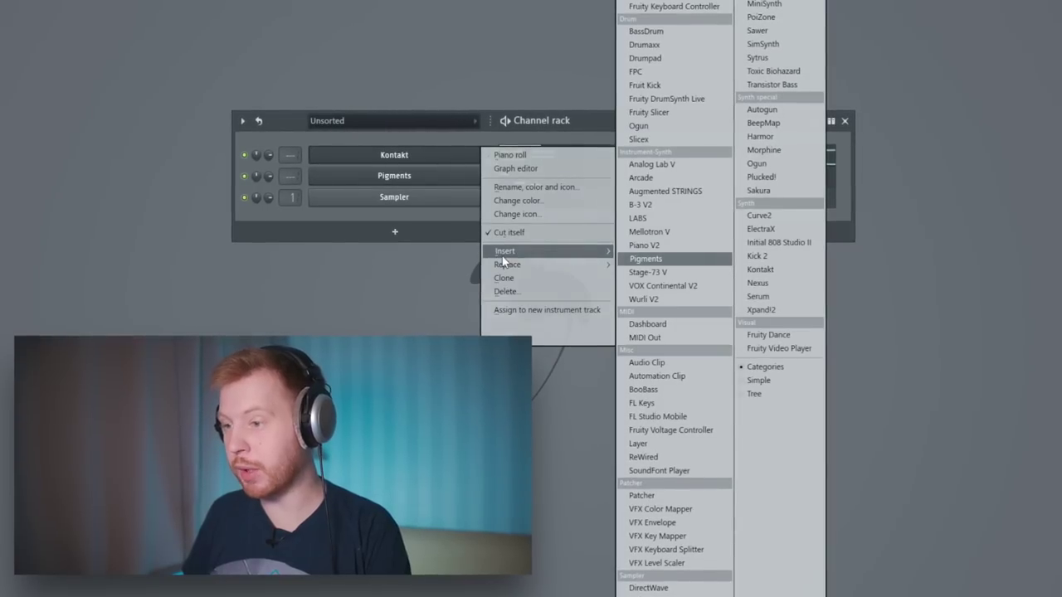
left_click(644, 259)
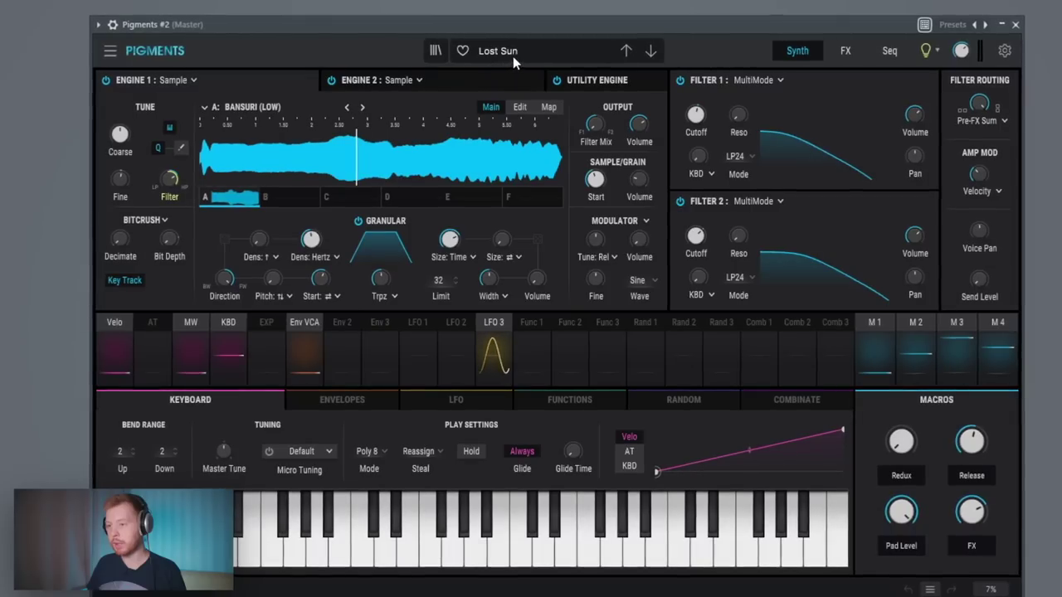
left_click(512, 49)
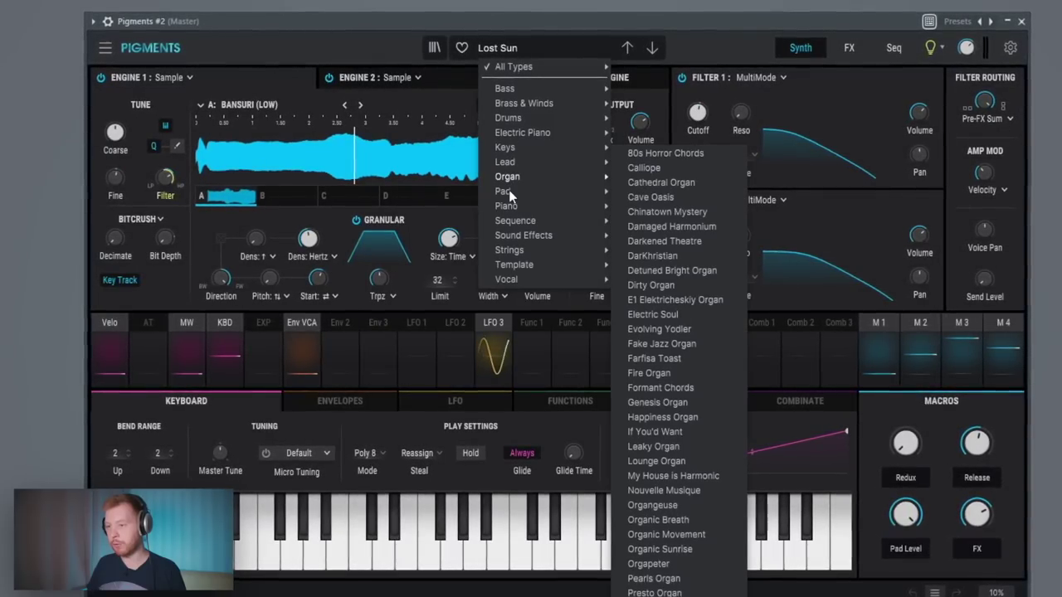
mouse_move(509, 190)
left_click(40, 128)
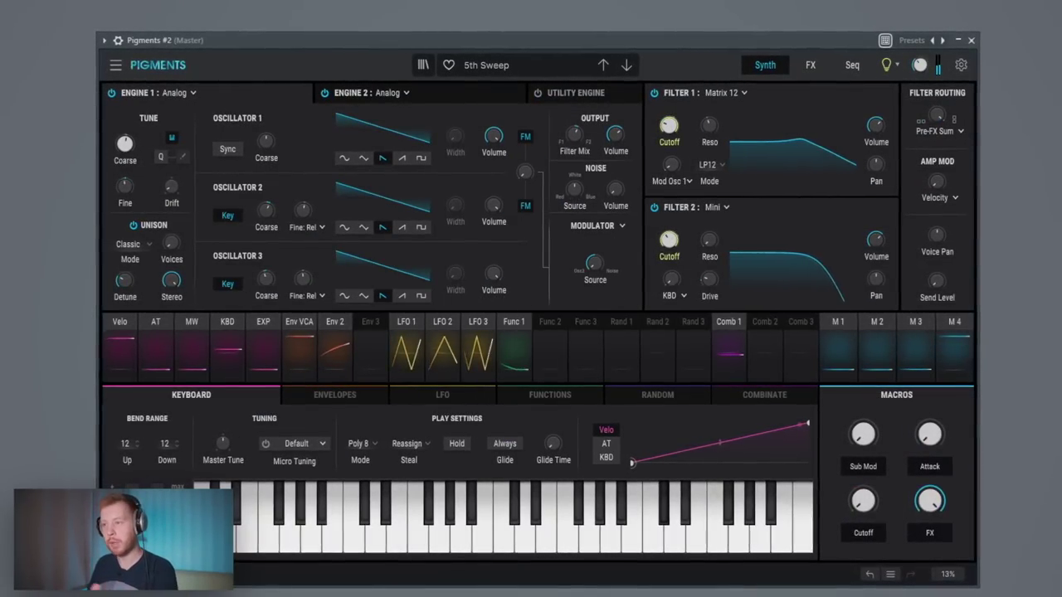
Step: Place a half-bar C#6 note at the start of bar 4 in the piano roll of the second Pigments channel
key("F7")
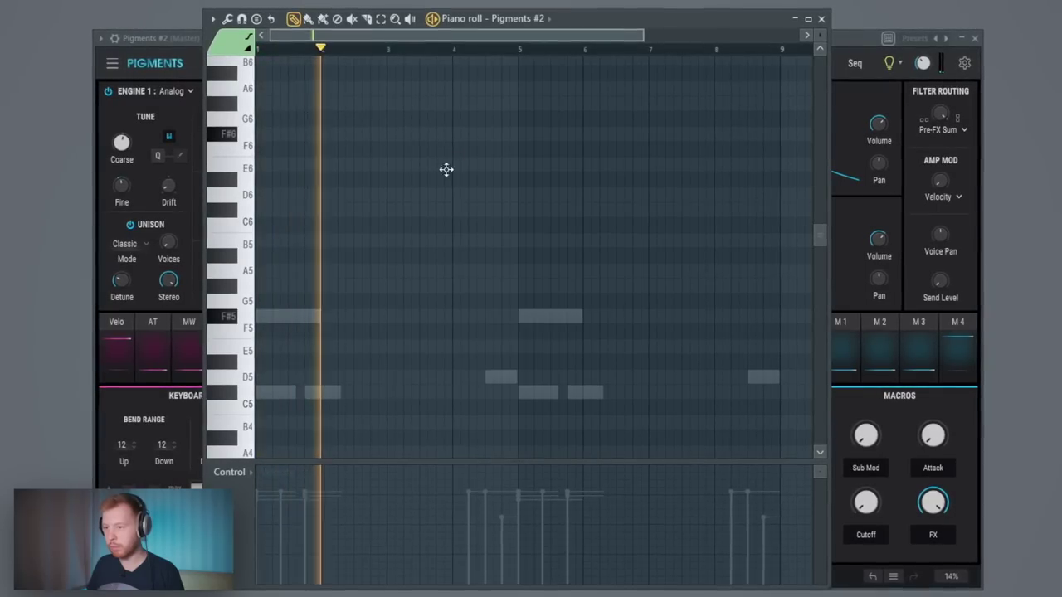
left_click(475, 168)
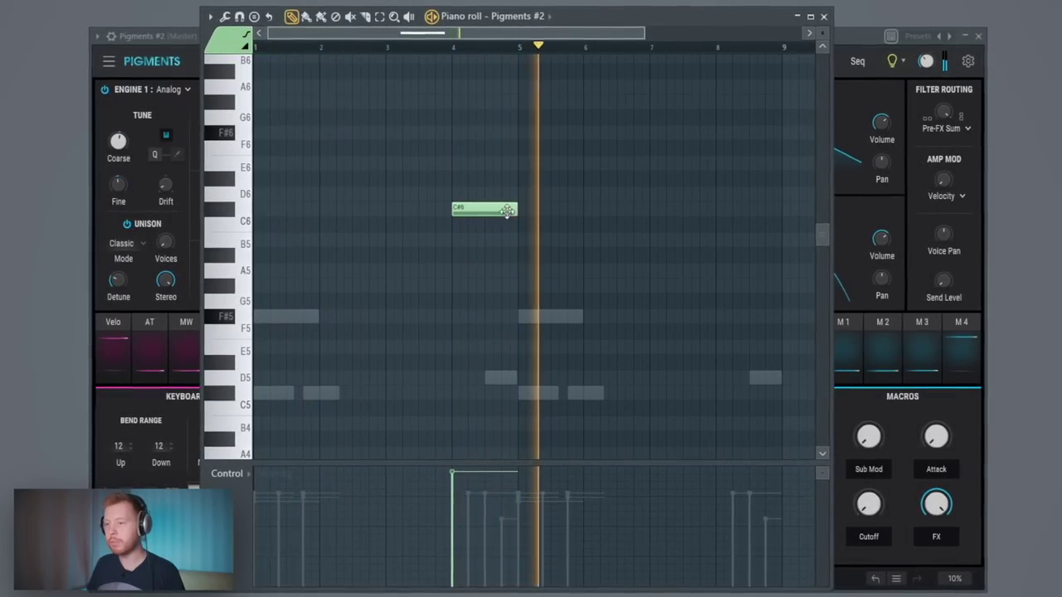
key("space")
Step: Duplicate the four-bar region so the C#6 note repeats at bar 8, play it back and close the piano roll
key("ctrl+a")
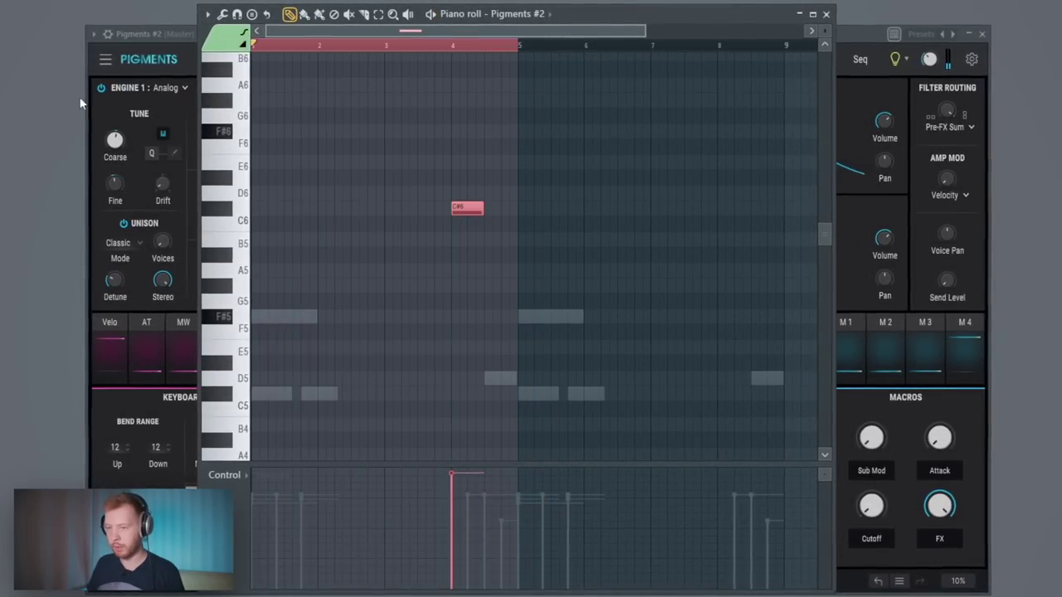
key("ctrl+b")
key("space")
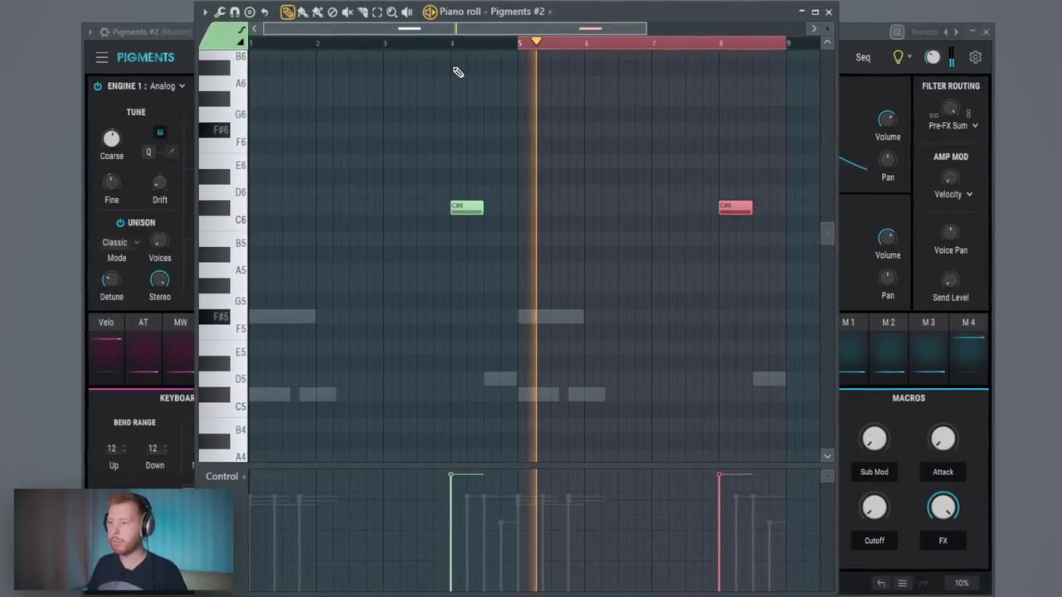
key("space")
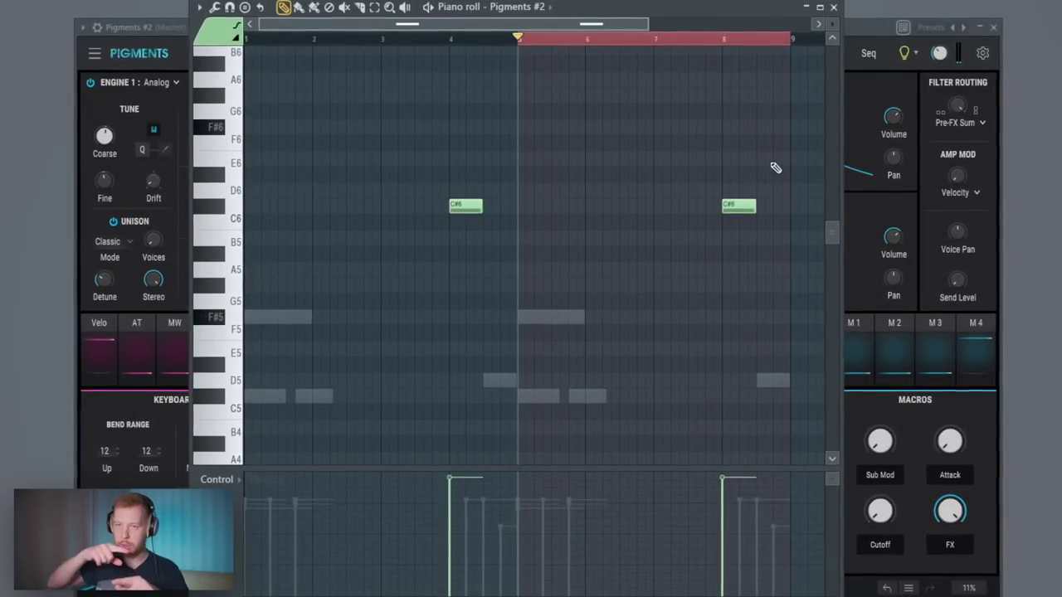
left_click(834, 7)
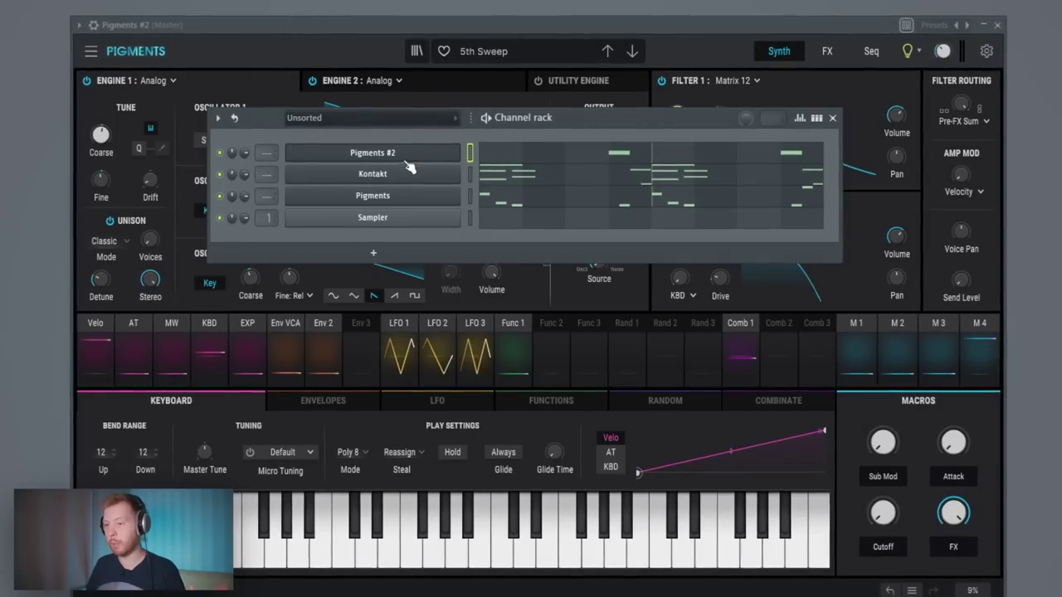
Step: Add a third Pigments channel with the Around The Glass preset
right_click(462, 146)
left_click(484, 278)
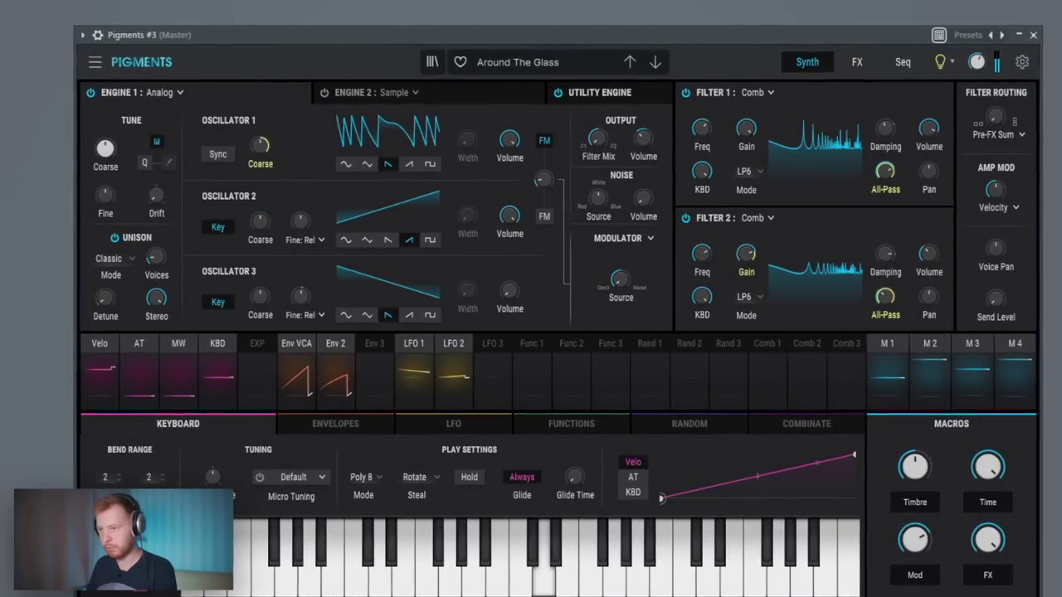
Step: Enter half-bar notes for the third Pigments channel: F#5 at bar 1, C#5 in the middle of bar 2 and D5 at bar 3
key("F6")
left_click(525, 170)
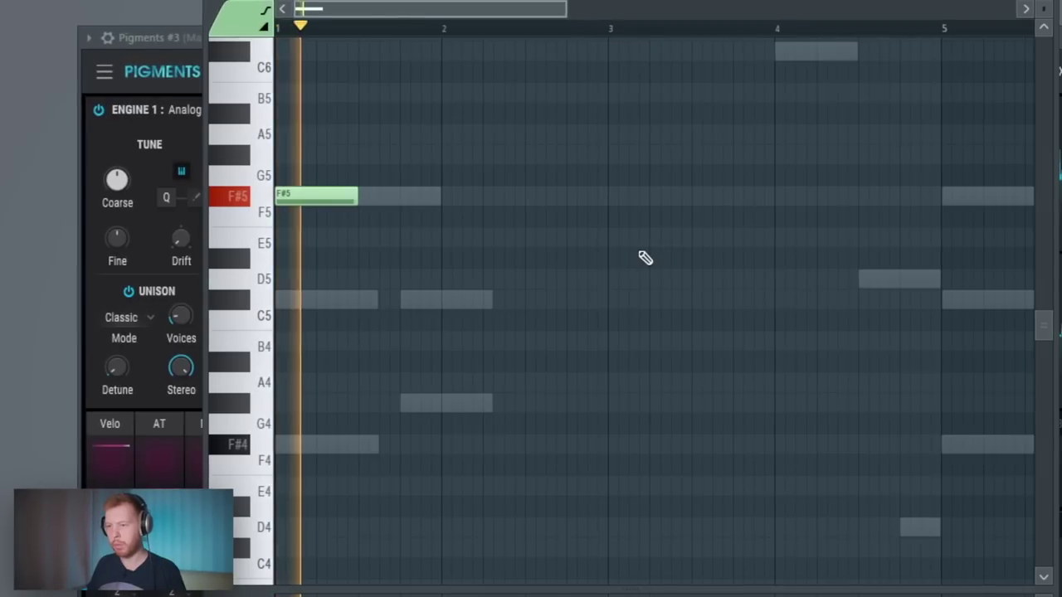
key("space")
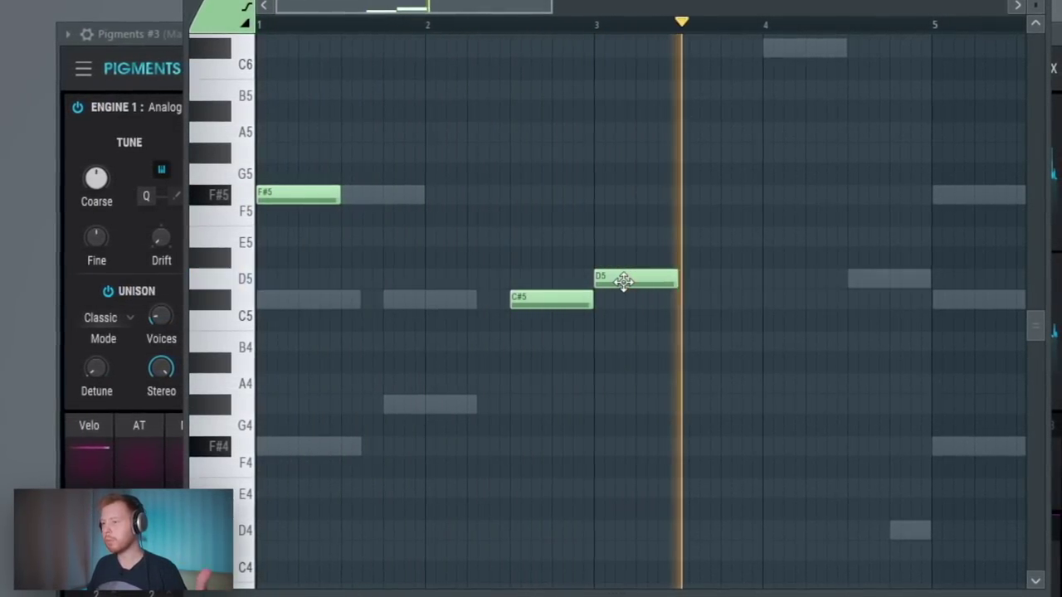
Step: Raise the C#5 and D5 notes of the third Pigments channel by one octave
key("space")
left_click_drag(767, 98, 254, 425)
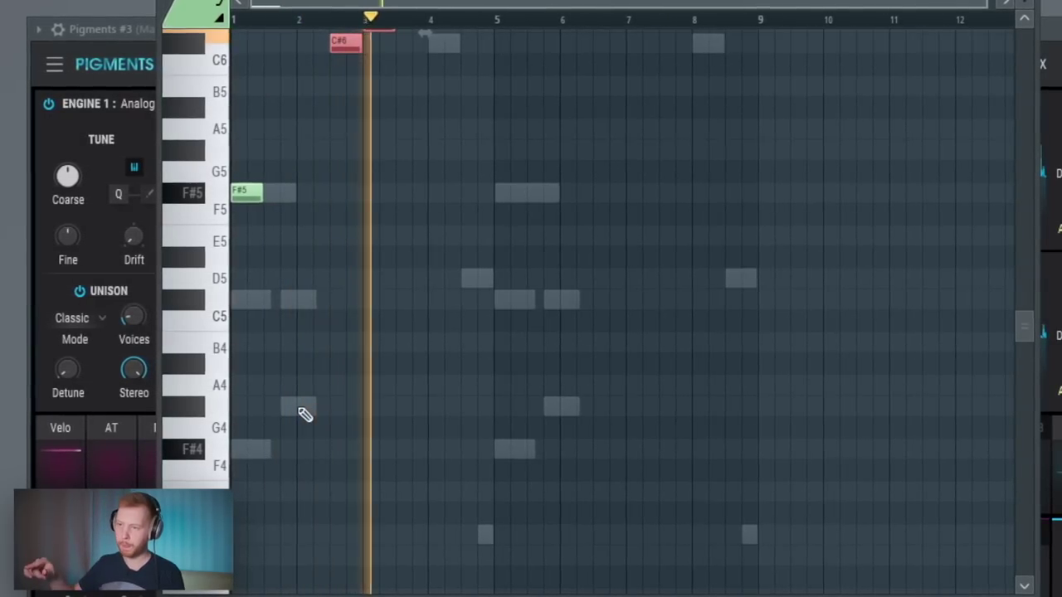
scroll(292, 400, "up", 5)
Step: Copy the F#5, C#6 and D6 notes of the third Pigments channel four bars ahead to bar 5 and play the pattern
left_click_drag(280, 334, 228, 545, "ctrl")
key("space")
scroll(264, 477, "down", 1)
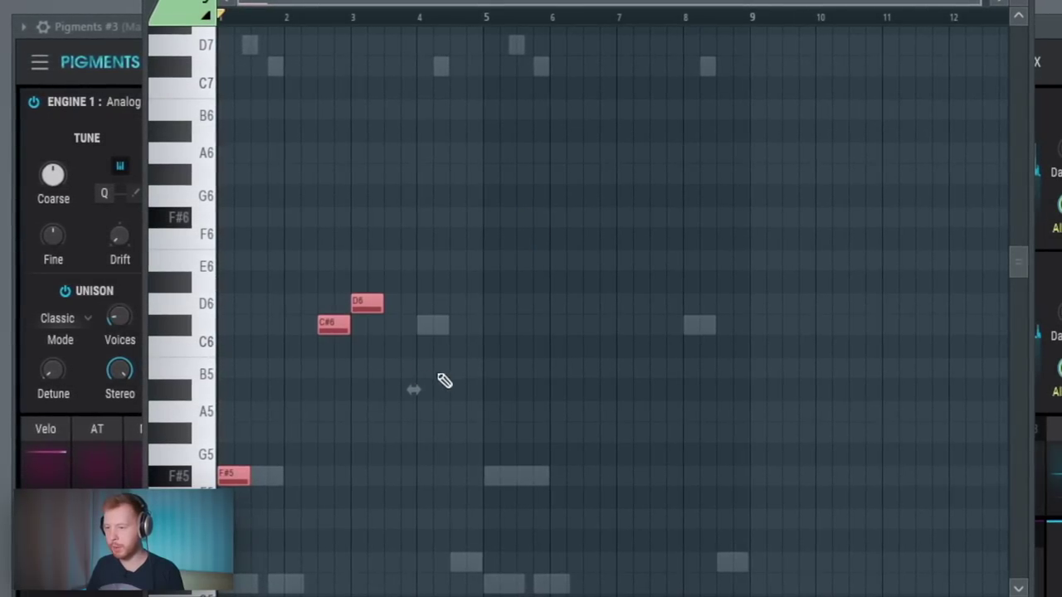
left_click_drag(232, 477, 542, 485, "shift")
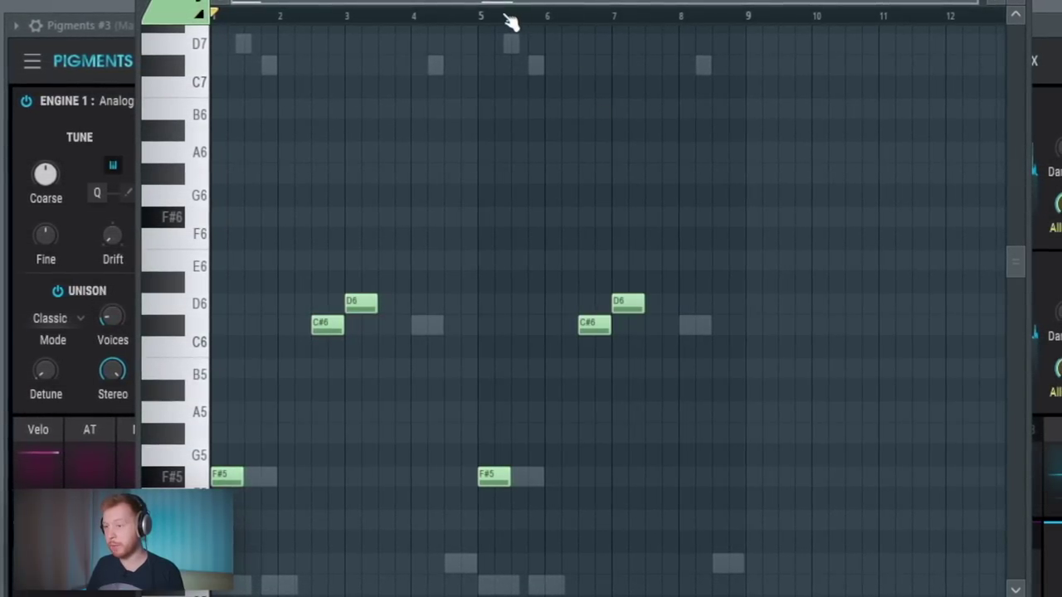
key("space")
scroll(733, 162, "up", 4, "ctrl")
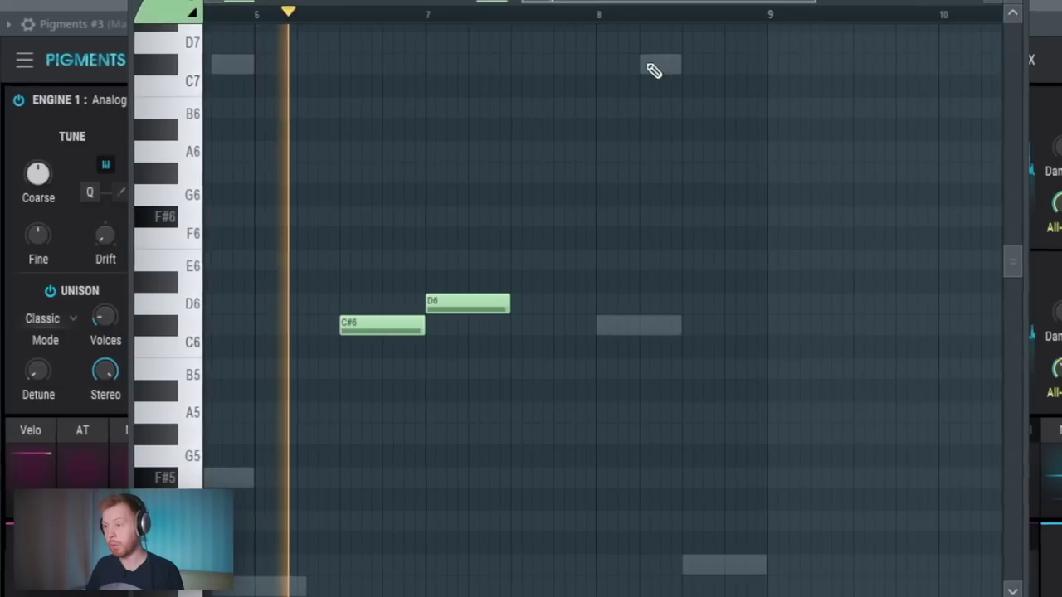
Step: Add a short A6 note in the middle of bar 8 of the third Pigments channel
left_click(654, 64)
left_click_drag(699, 61, 688, 202)
right_click(687, 202)
key("space")
scroll(683, 240, "up", 3)
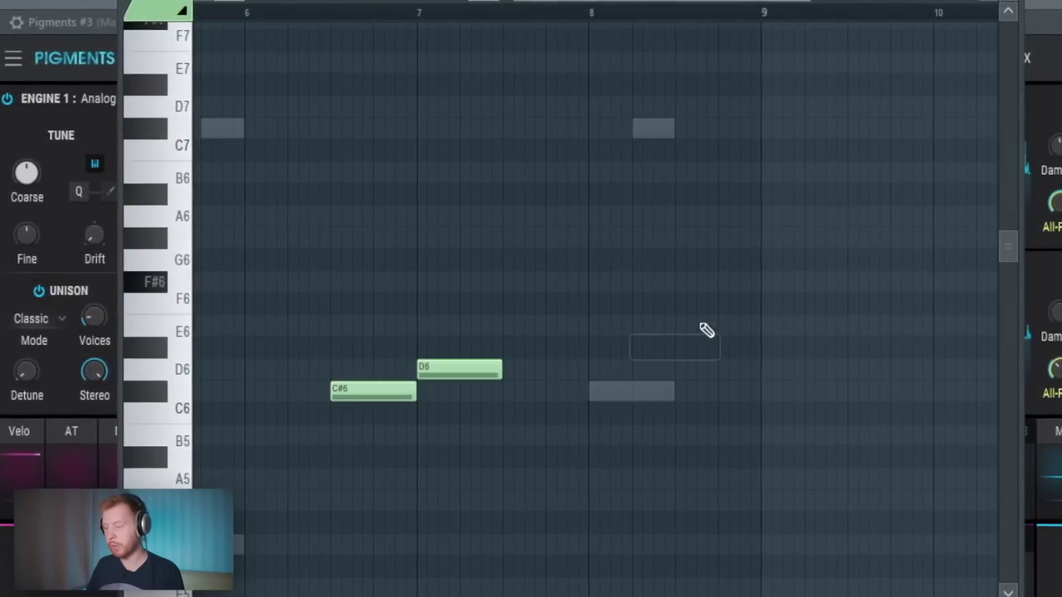
scroll(706, 326, "up", 3)
left_click_drag(733, 207, 616, 269, "ctrl")
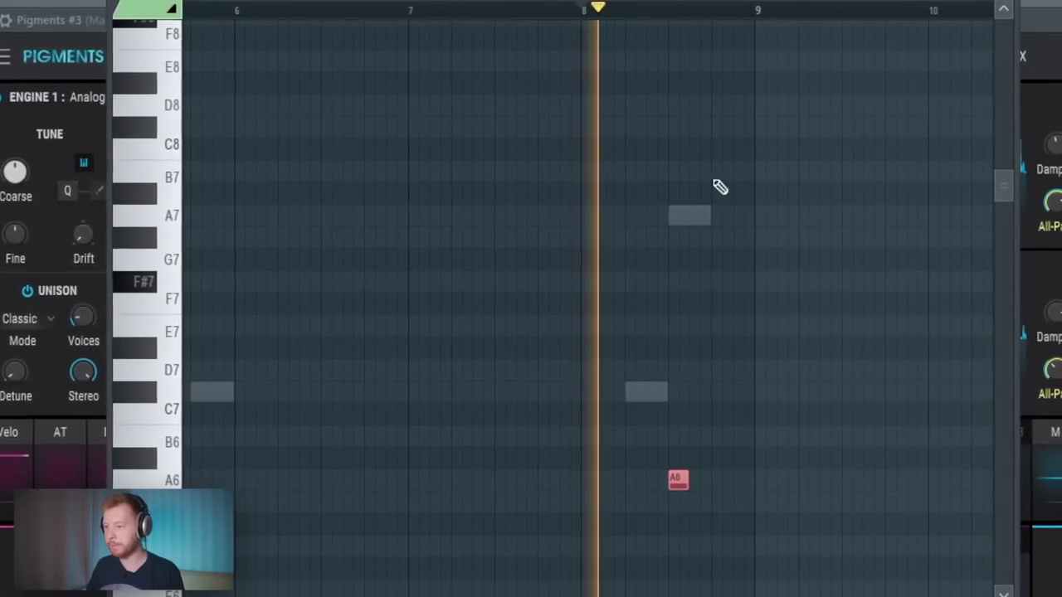
scroll(719, 187, "down", 3)
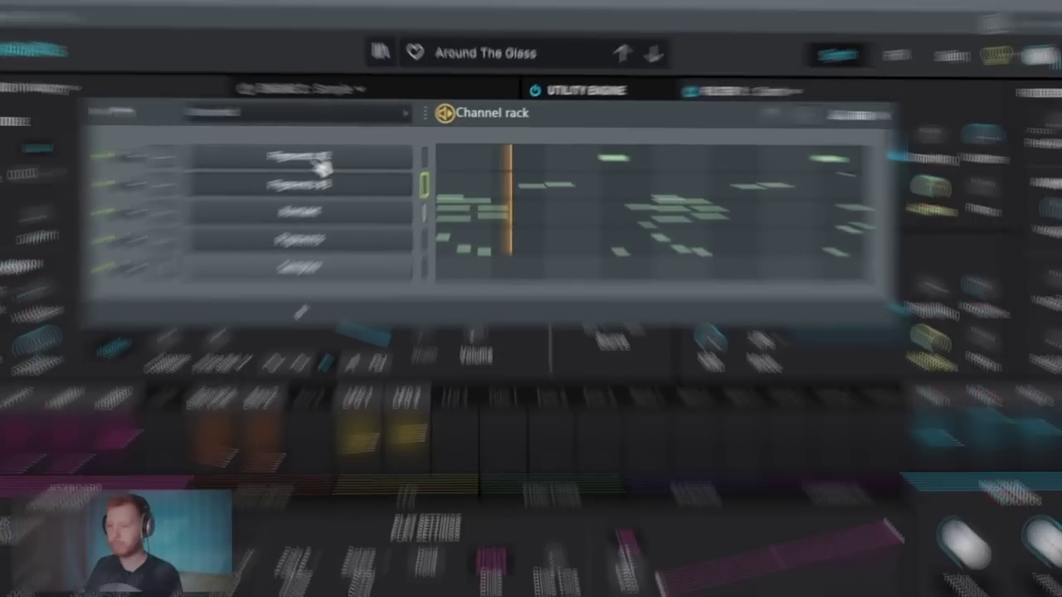
Step: Insert an ElectraX channel from the Pigments #2 channel and open its preset selection
right_click(309, 166)
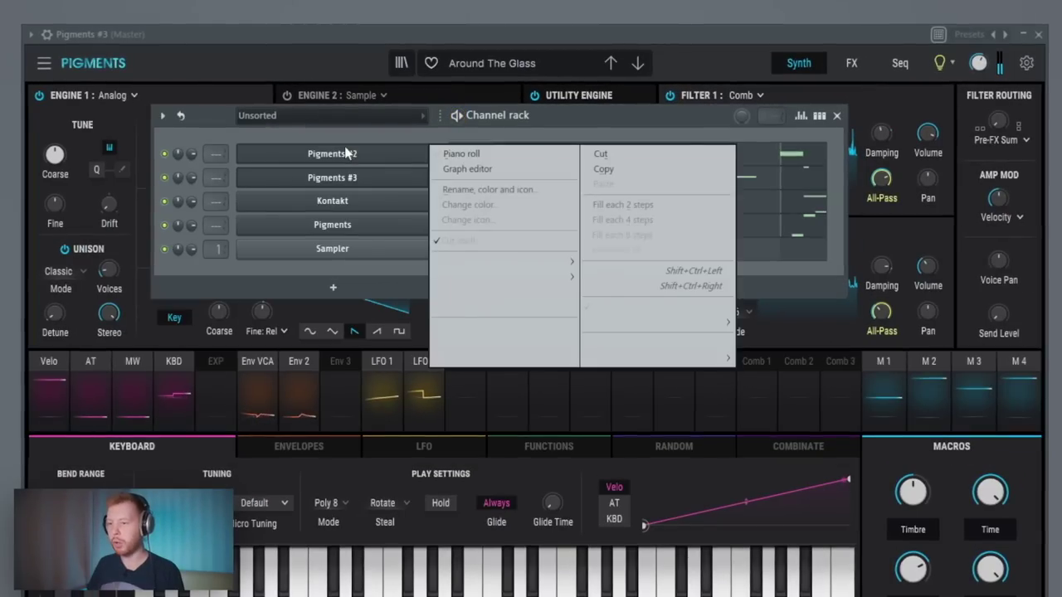
mouse_move(469, 258)
left_click(760, 237)
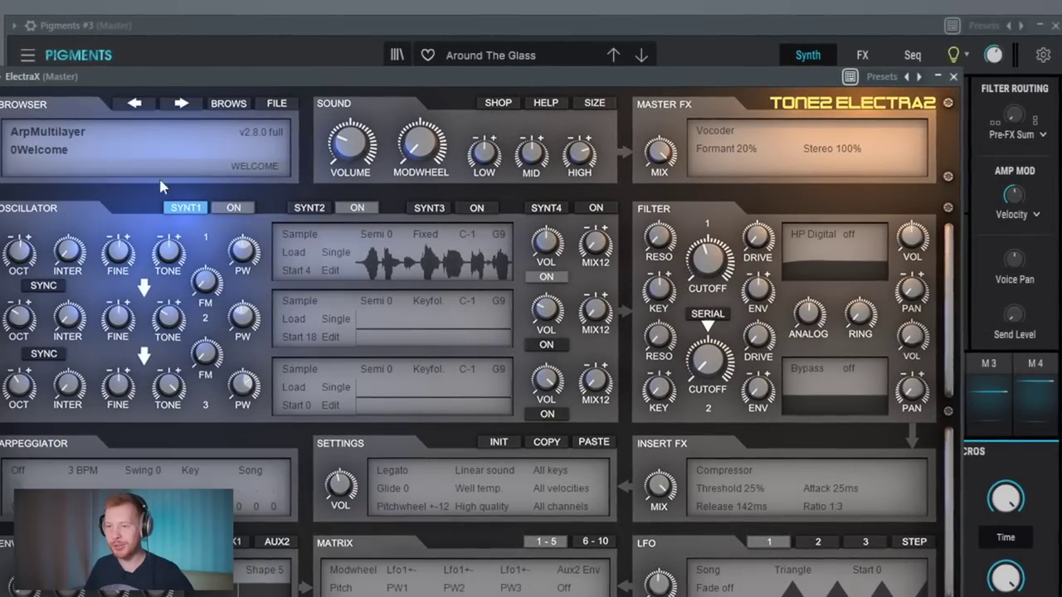
left_click(78, 136)
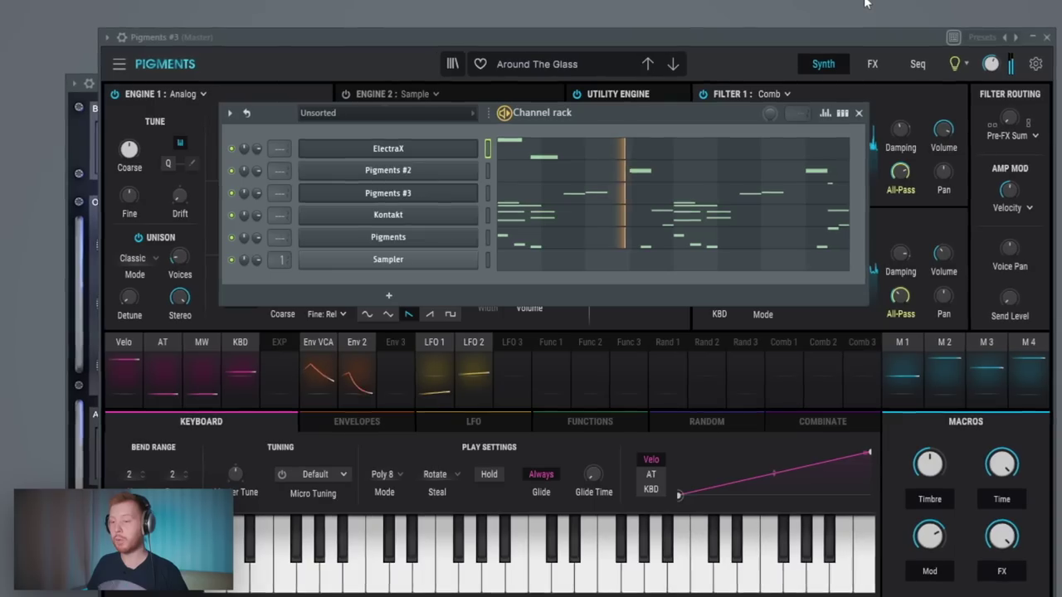
Step: Insert an Analog Lab V channel, filter its presets by Bass and load the Saw Acid preset
right_click(477, 148)
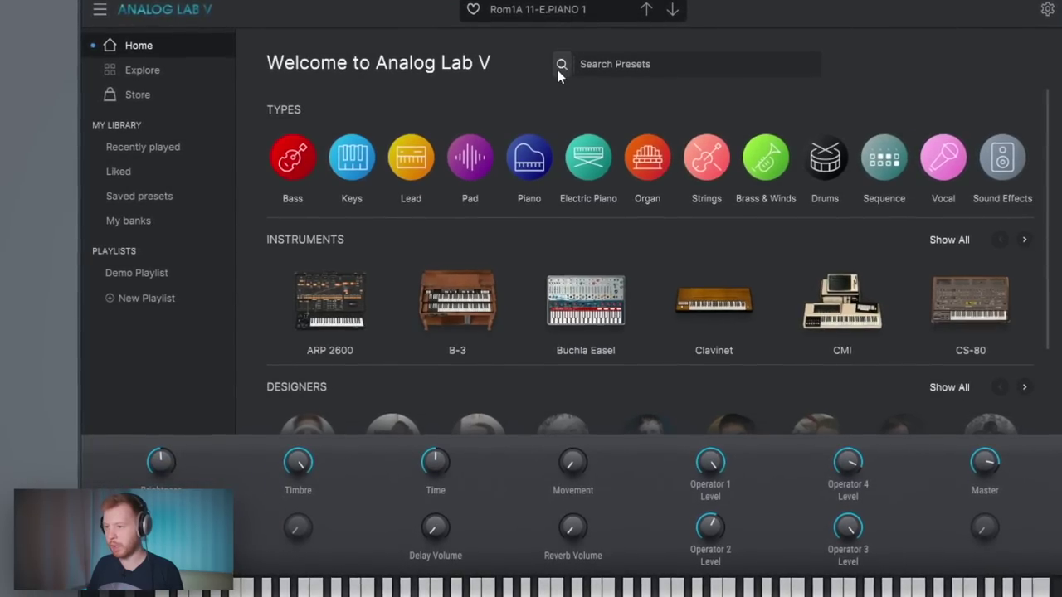
left_click(559, 70)
left_click(285, 98)
left_click(342, 125)
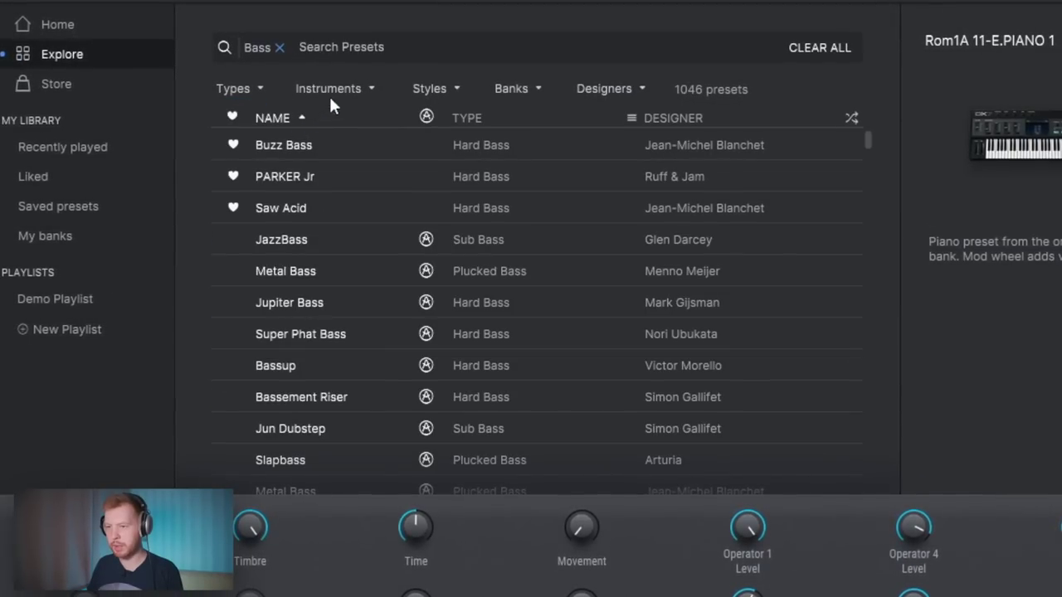
left_click(290, 178)
left_click(286, 206)
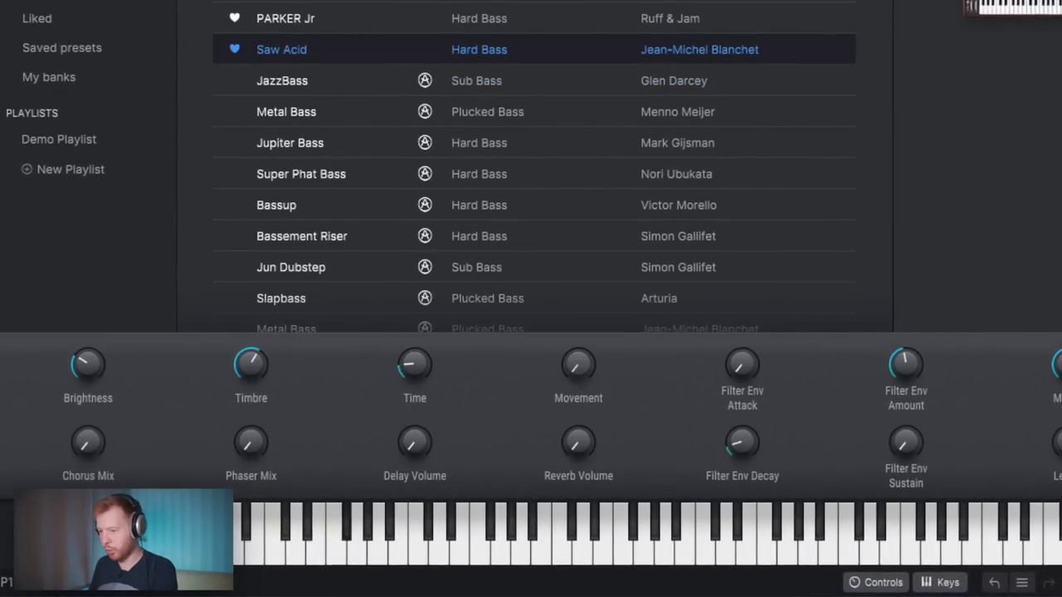
Step: Raise Movement on the Saw Acid preset, set Timbre to about 0.42 and Filter Env Amount to about 0.3
left_click_drag(588, 377, 585, 359)
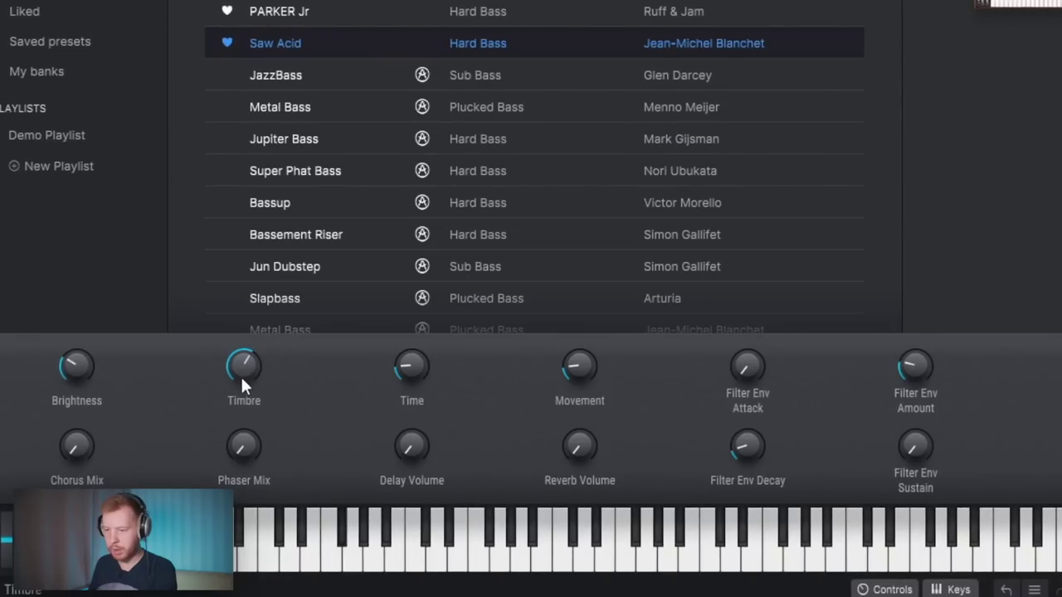
left_click_drag(244, 365, 243, 363)
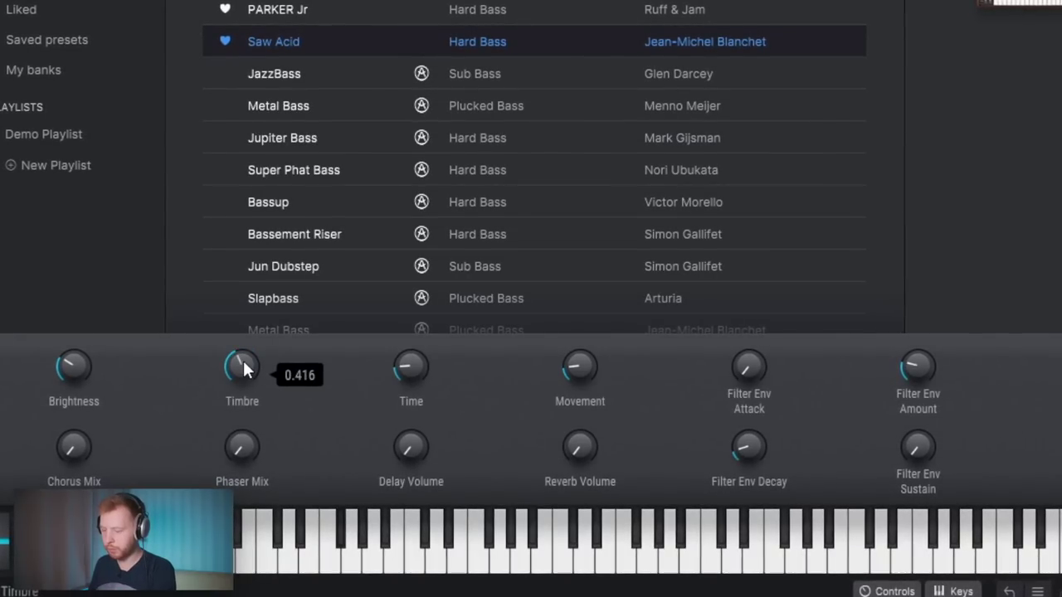
left_click_drag(908, 373, 907, 370)
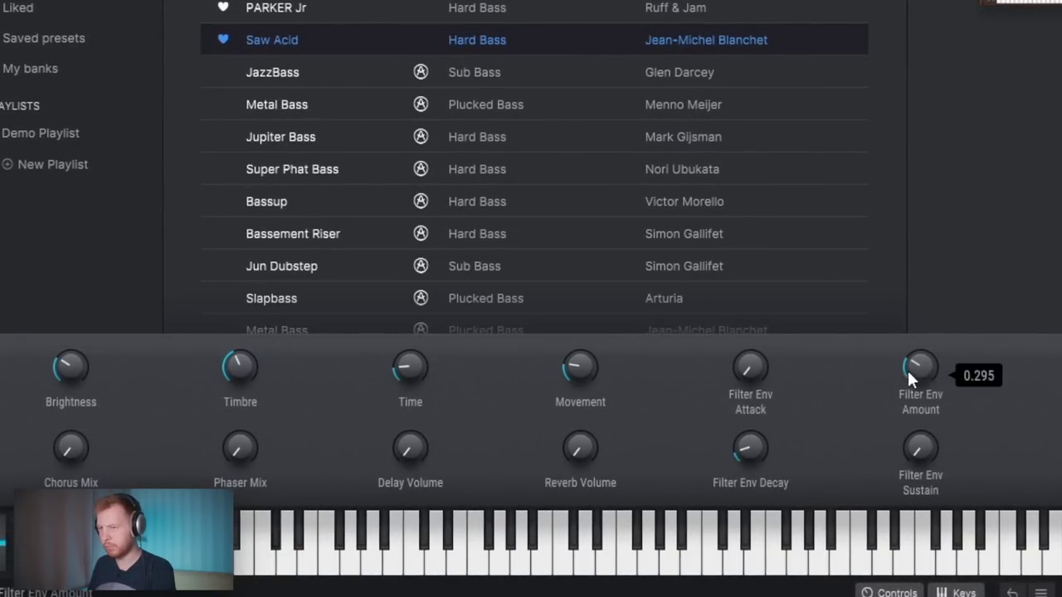
Step: Lower the third bass note to C#3, ending it at bar 2, and add a D3 note at bar 3
key("F6")
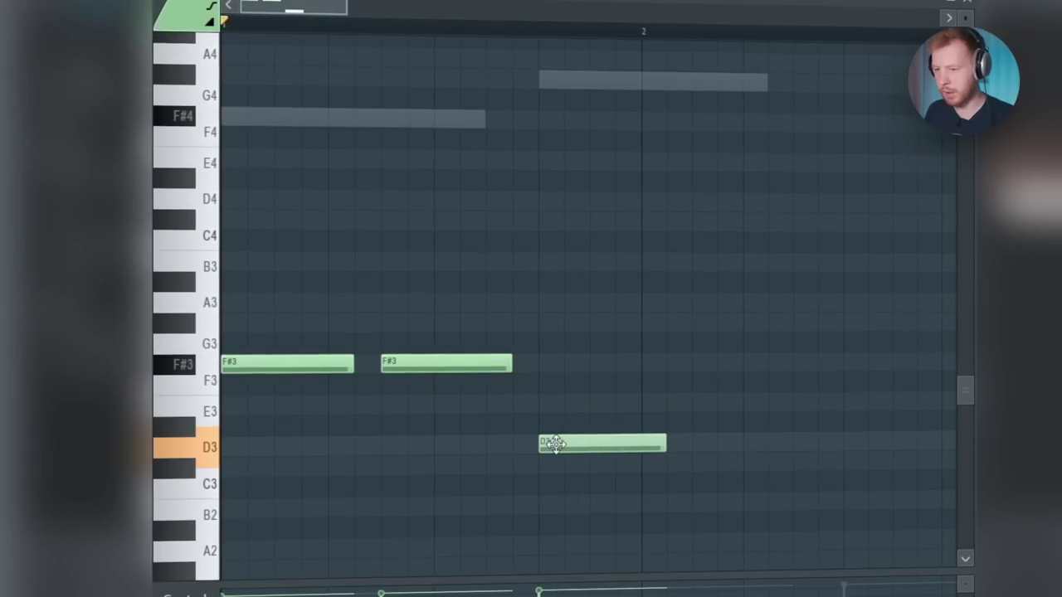
left_click_drag(554, 444, 555, 463)
key("space")
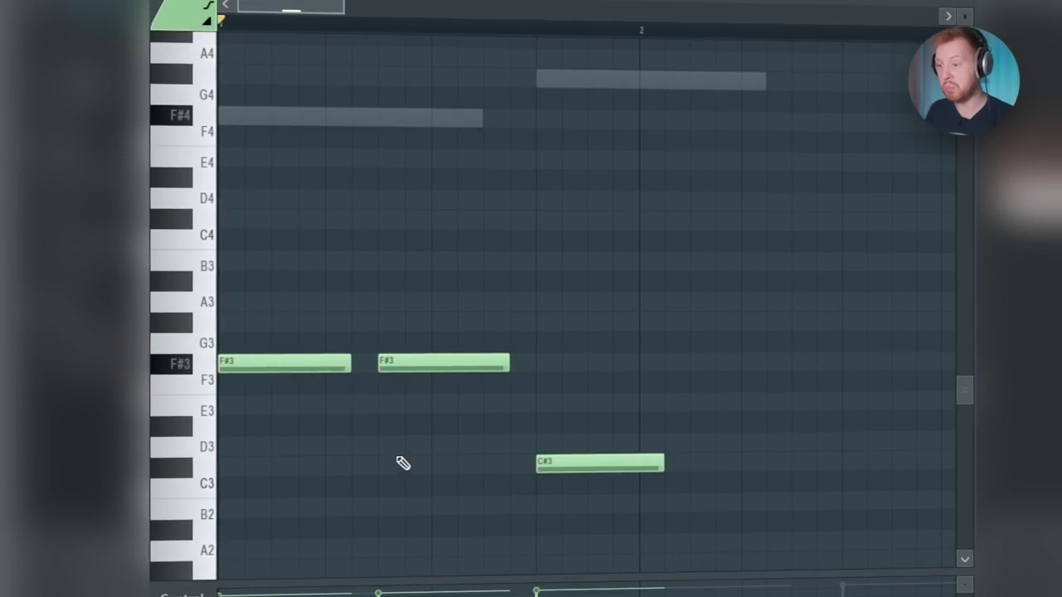
scroll(403, 463, "down", 2)
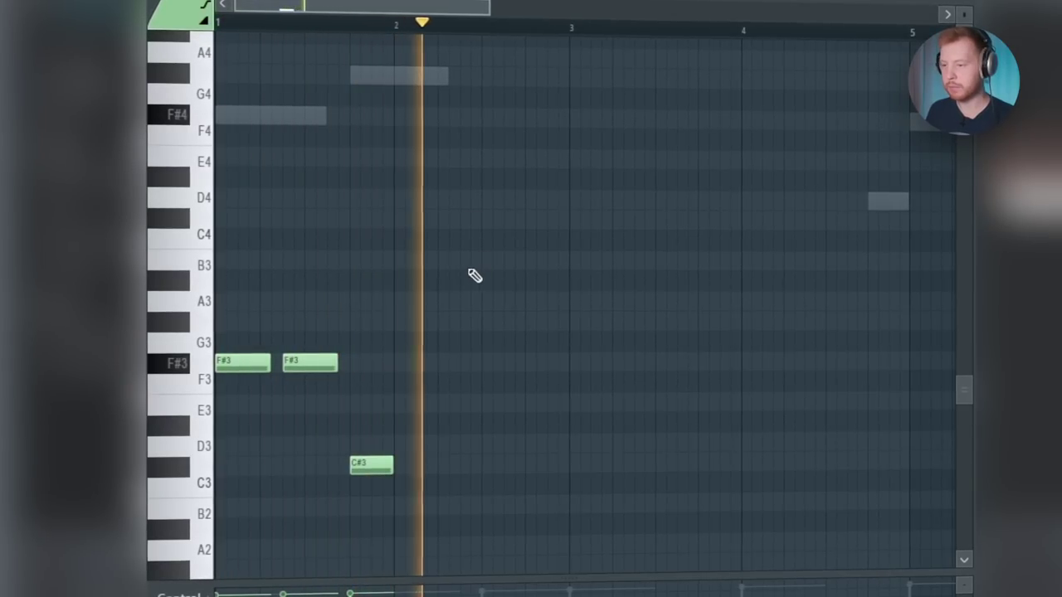
left_click(571, 445)
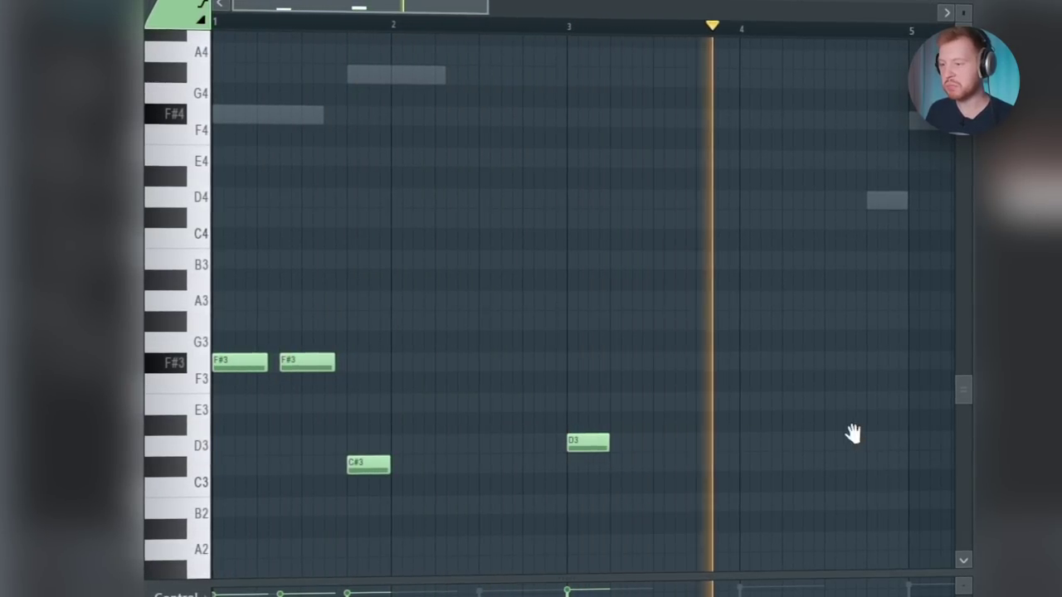
Step: Enter C#3, C#4 and D3 bass notes in bar 4 and duplicate the four-bar bass line from bar 5
left_click_drag(854, 434, 616, 415)
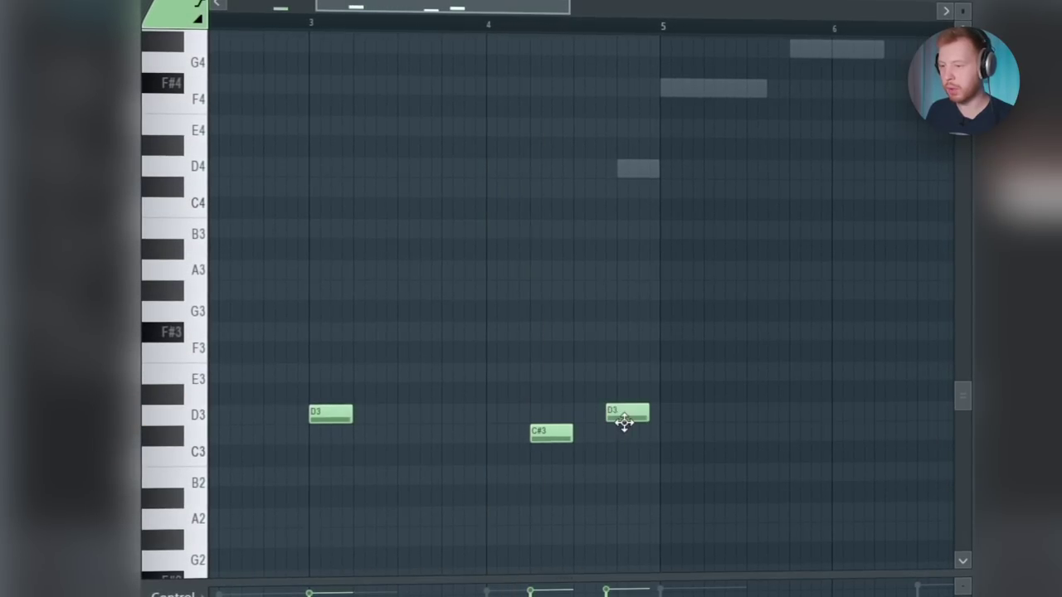
scroll(647, 384, "up", 2)
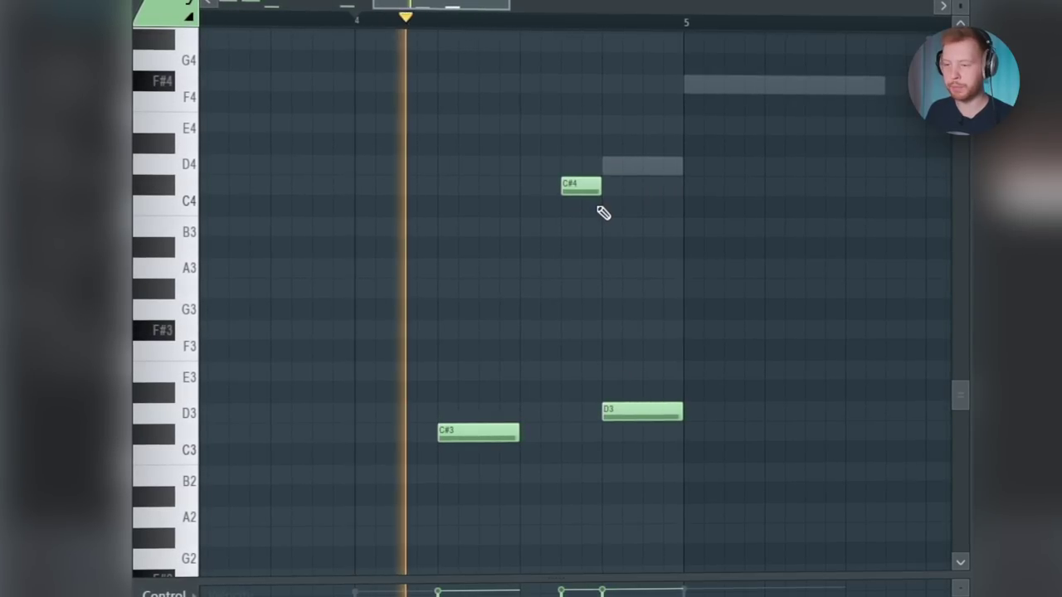
left_click_drag(555, 20, 199, 20)
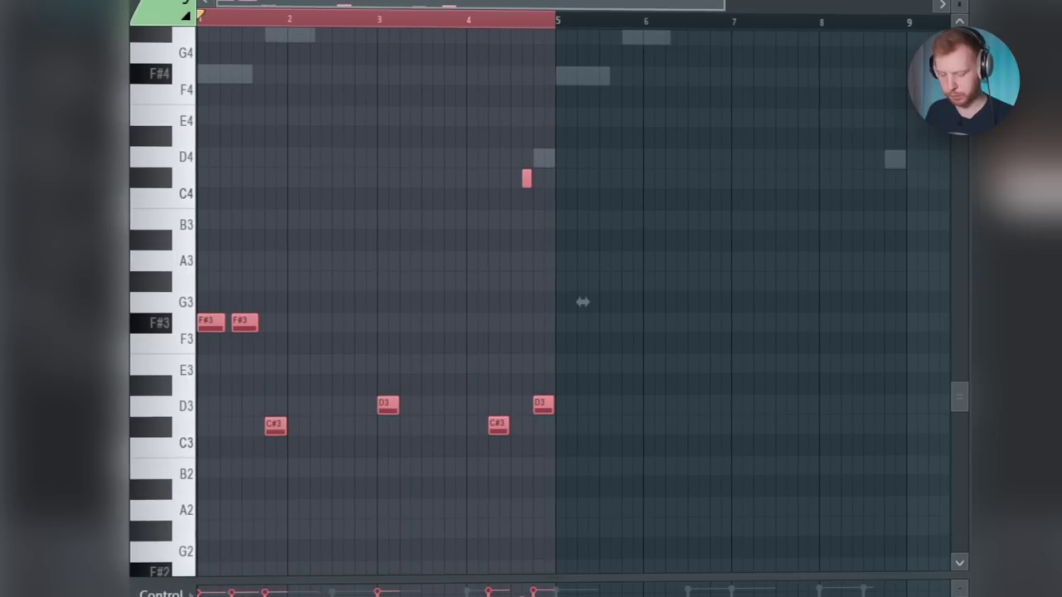
key("ctrl+b")
scroll(496, 278, "right", 2)
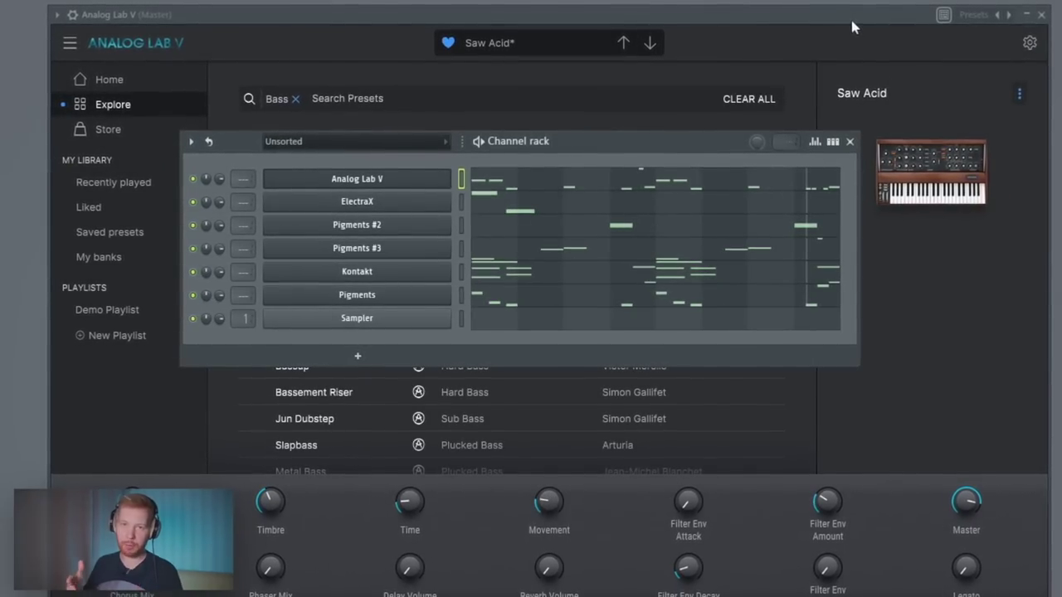
Step: Rename the ElectraX channel Pluck 2, Pigments #2 Pad 2 and Pigments #3 Pad 1
left_click(407, 203, "shift")
type("Pluck 2")
key("Return")
left_click(405, 225, "shift")
type("Pad 2")
key("Return")
left_click(401, 249, "shift")
type("Pad 1")
key("Return")
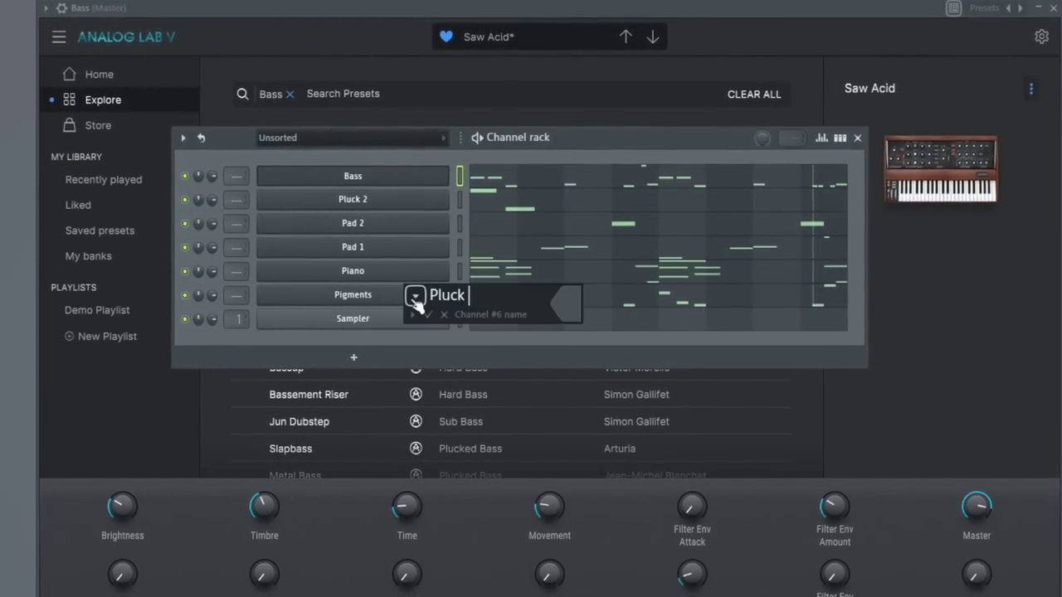
Step: Order the channels as Pluck 1, Pluck 2, Pad 1, Pad 2, Piano, Bass and route them to mixer tracks 1 to 6
key("alt+Down")
key("alt+Down")
key("alt+Down")
key("F9")
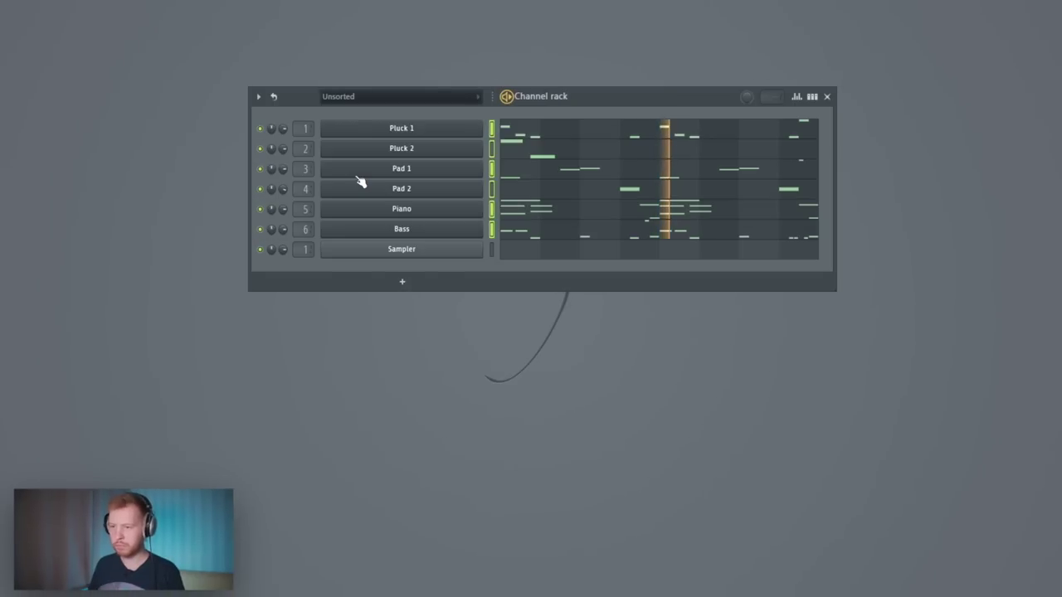
key("F9")
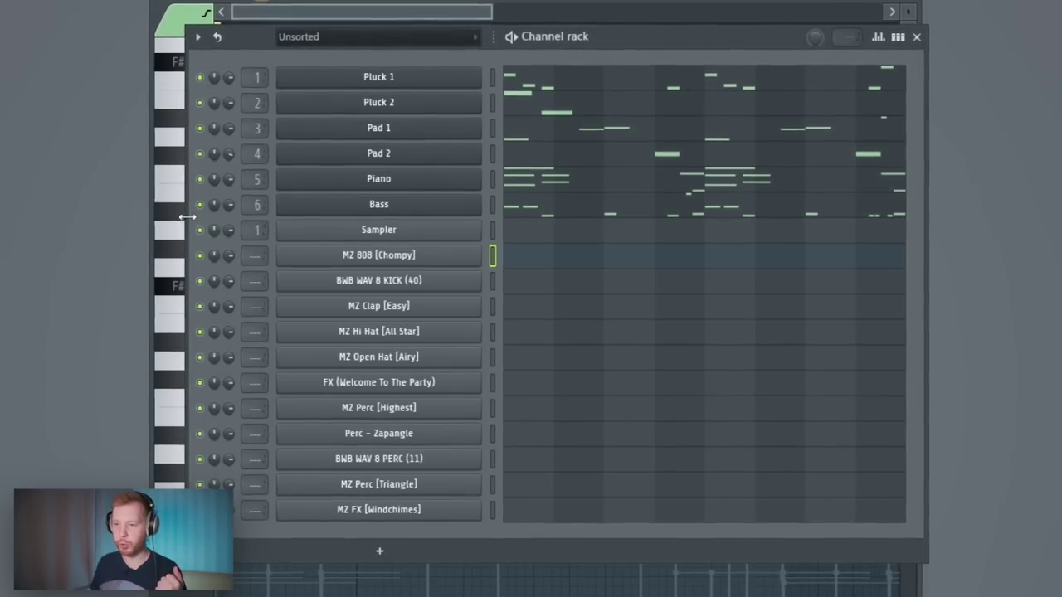
Step: Mute the Bass channel and reduce the decay of the MZ 808 [Chompy] volume envelope
left_click(200, 206)
left_click(410, 264)
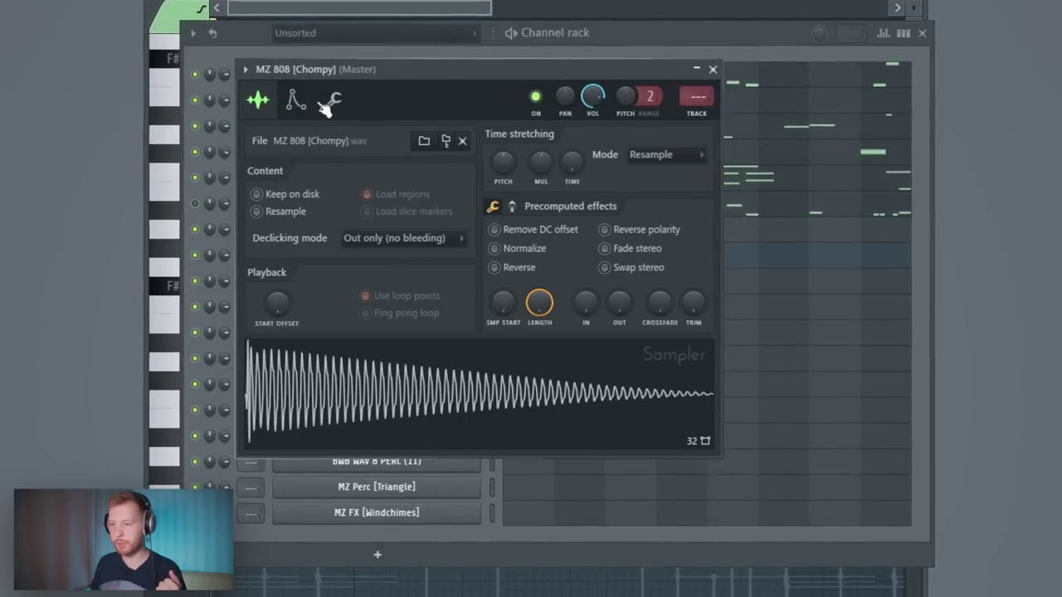
left_click(297, 100)
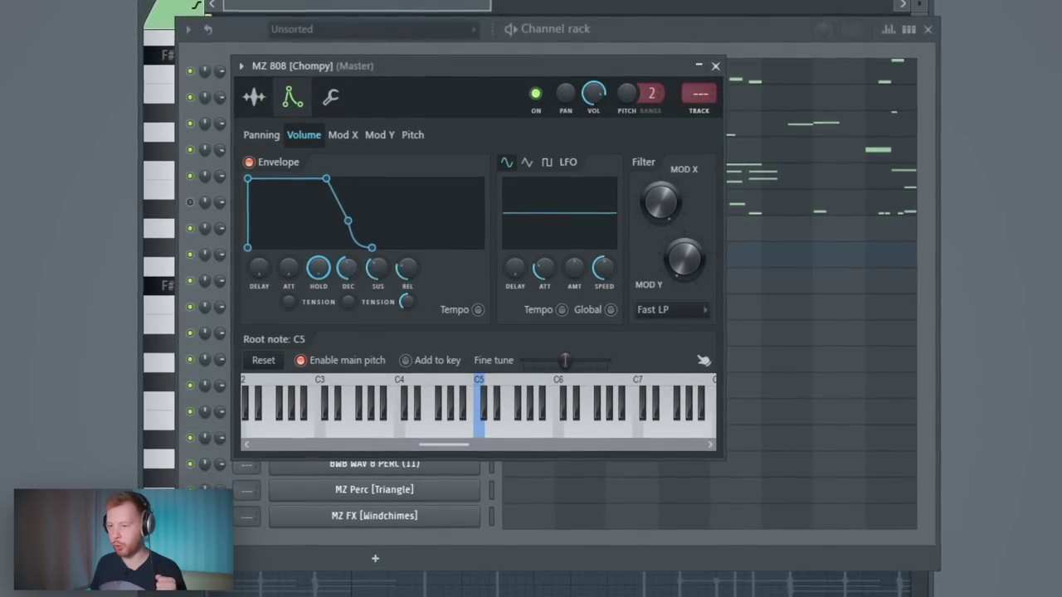
left_click_drag(348, 268, 348, 312)
left_click(250, 93)
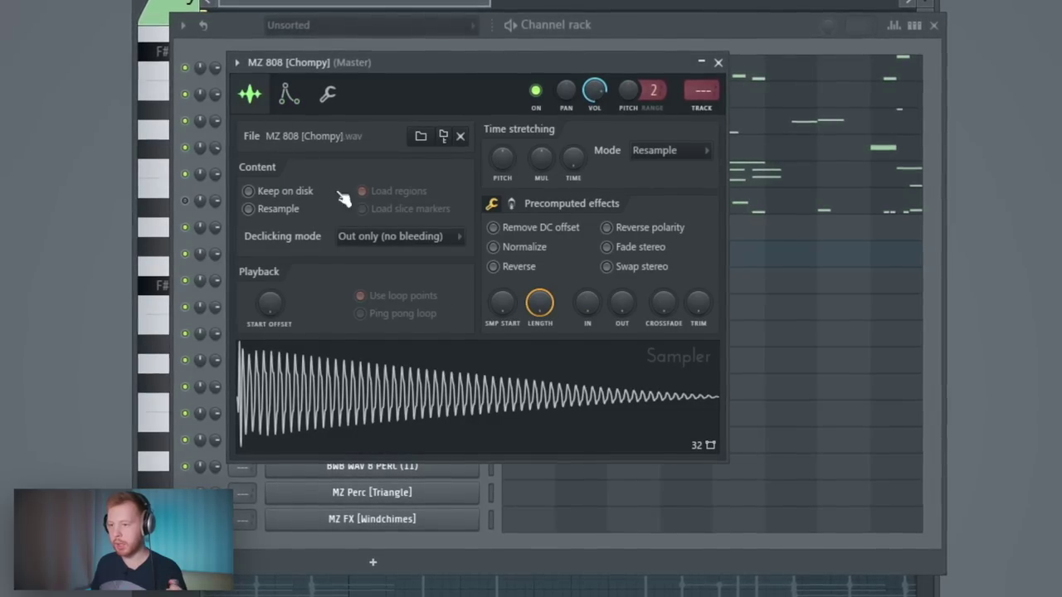
left_click(720, 59)
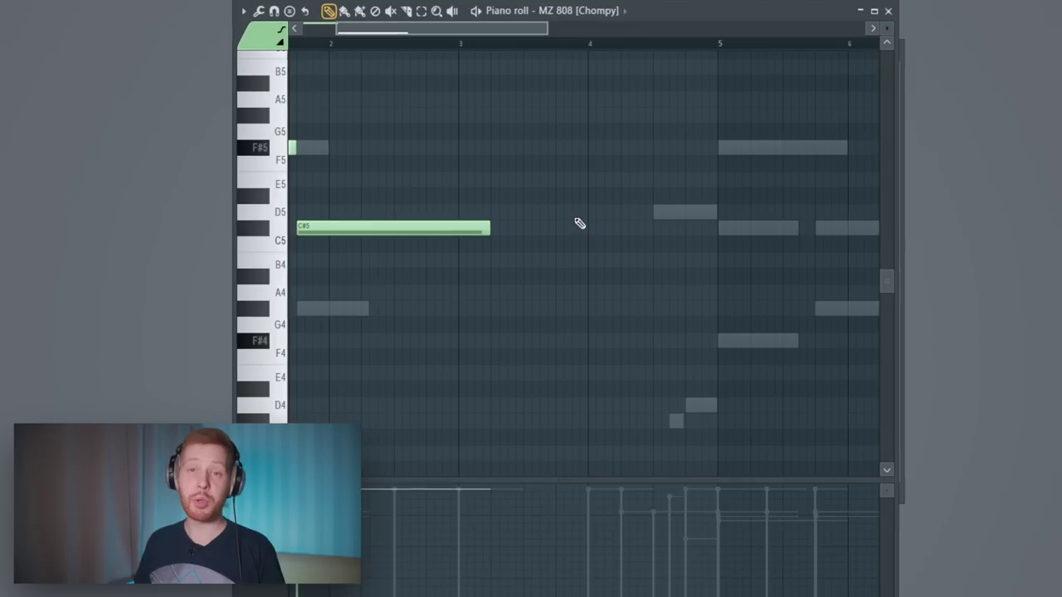
Step: Place C#5 and D5 808 notes back to back at the end of bar 4 and repeat the four-bar line from bar 5
scroll(673, 249, "up", 2)
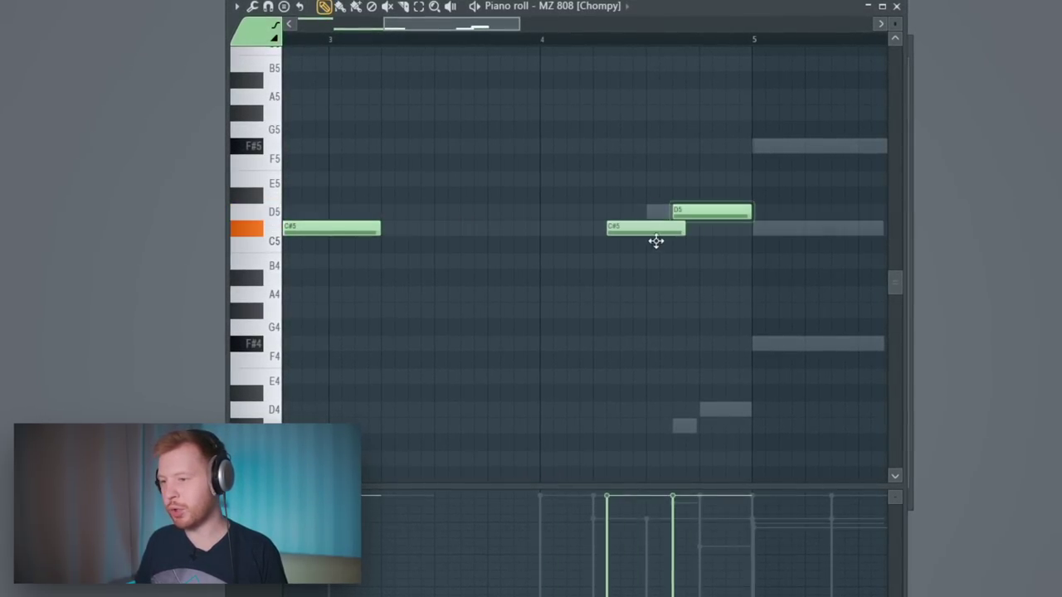
left_click_drag(653, 244, 648, 249)
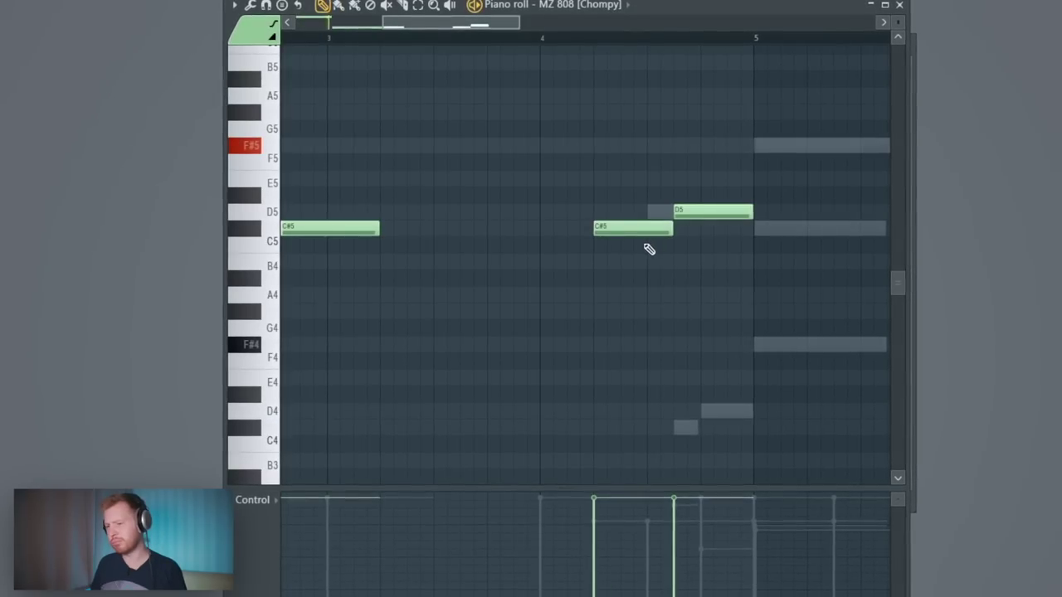
scroll(648, 247, "down", 2)
key("space")
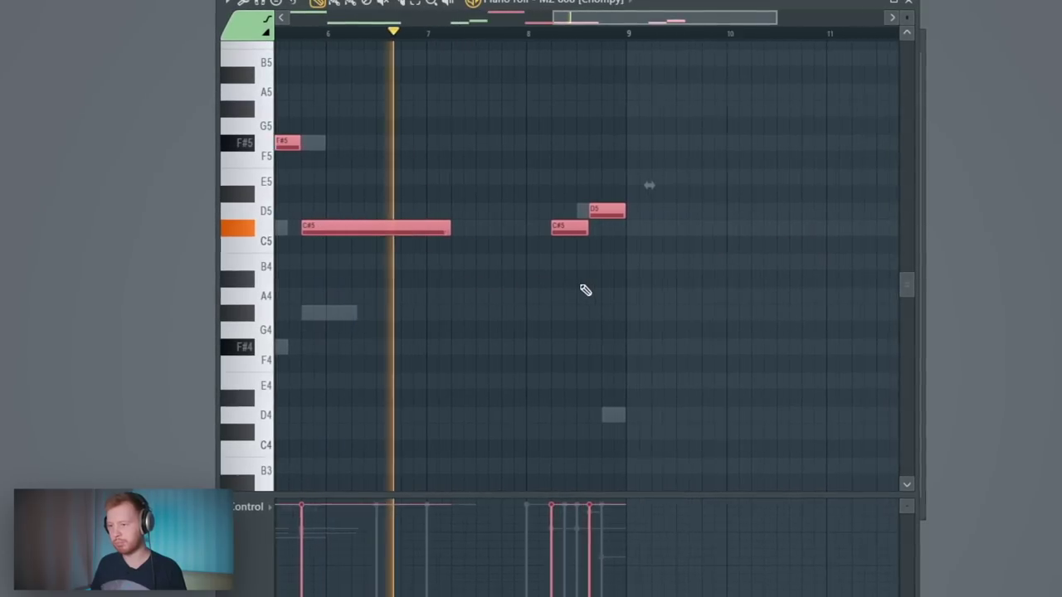
Step: Add a D5 note to the 808 line starting just before bar 8 and ending where the C#5 begins
scroll(581, 289, "up", 2)
right_click(517, 287)
left_click(478, 214)
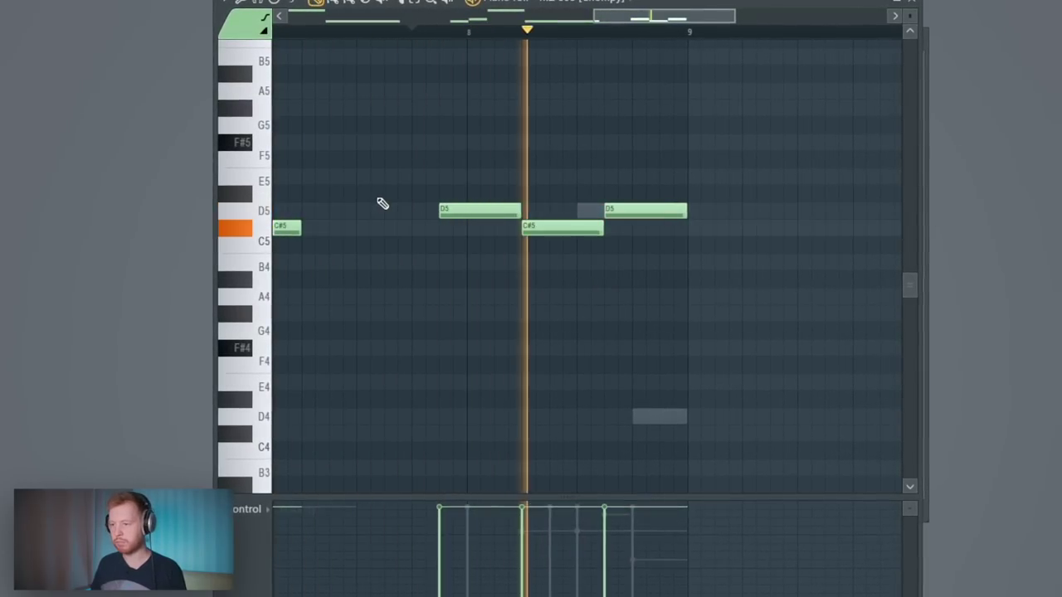
scroll(379, 202, "down", 2)
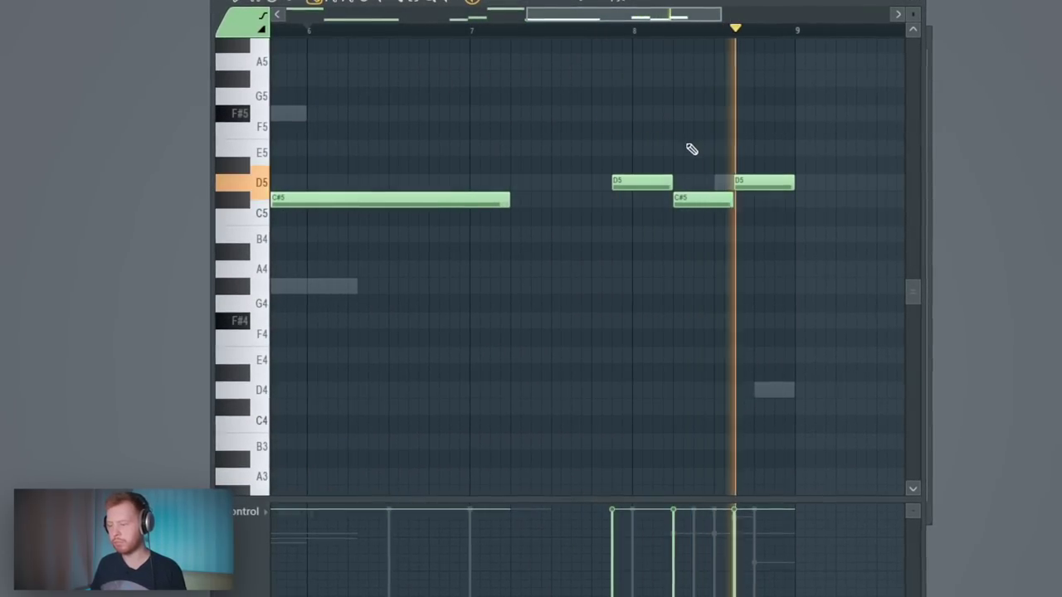
Step: Play back the end of the 808 line around bar 8
key("space")
key("space")
left_click_drag(652, 183, 673, 183)
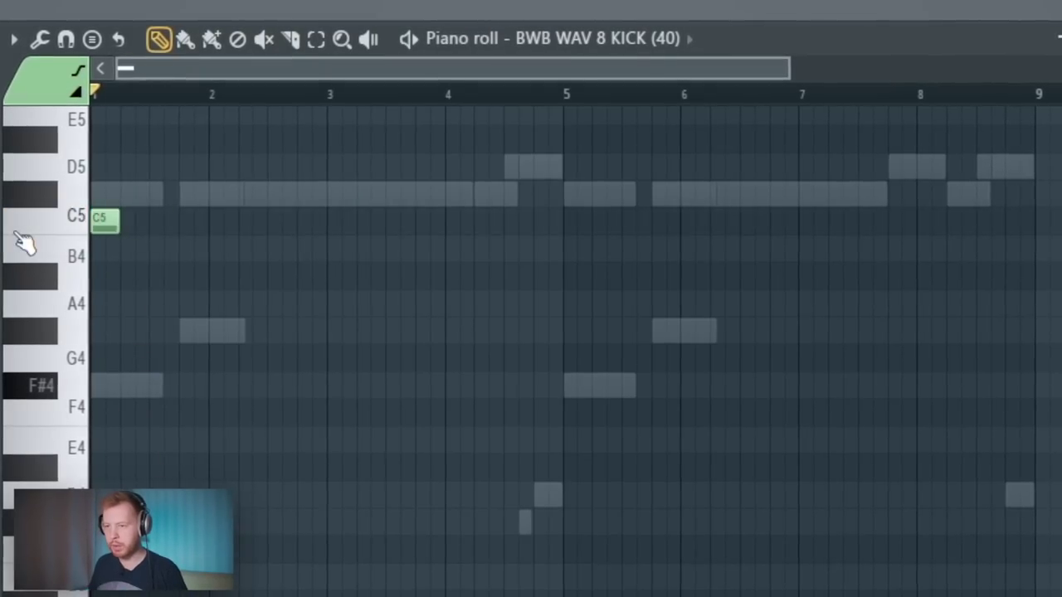
Step: Add C5 kick notes shortly before bar 2 and just past the middle of bar 4
key("space")
left_click(182, 221)
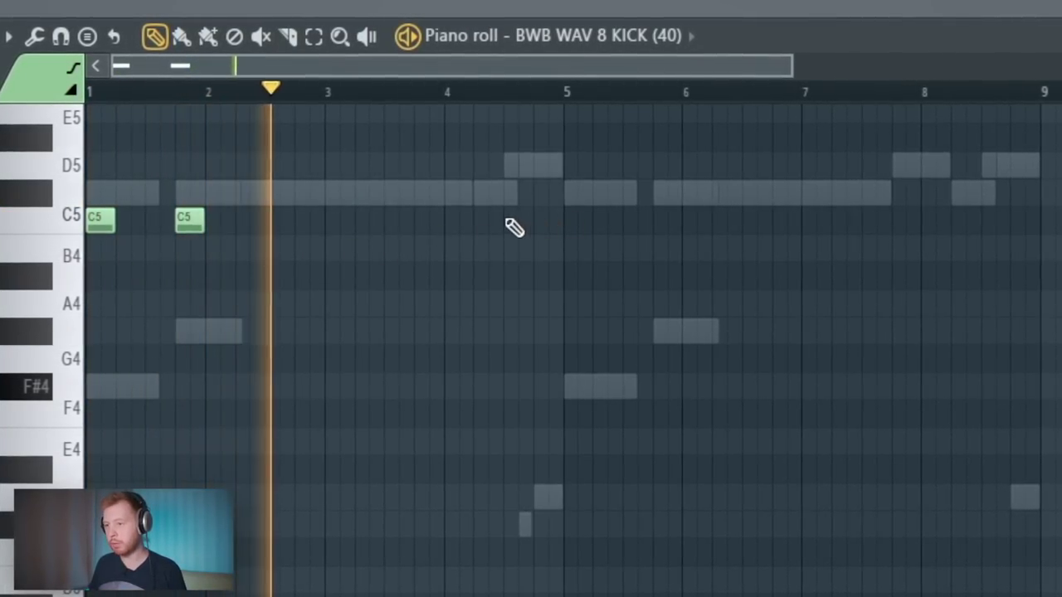
left_click(510, 223)
scroll(514, 240, "up", 3)
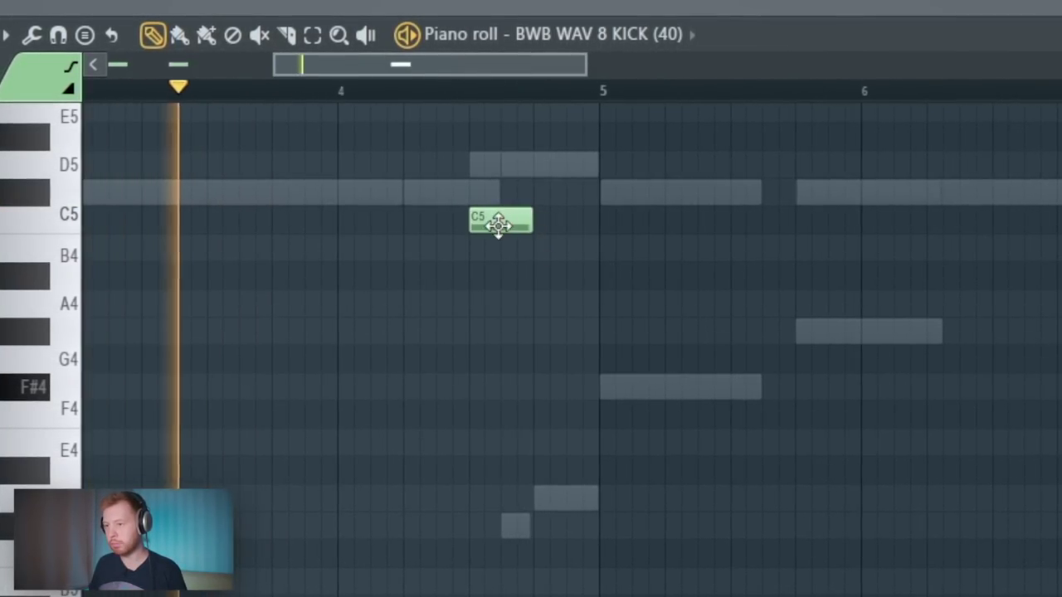
left_click_drag(498, 225, 531, 219)
Step: Add three evenly spaced C5 kicks across bar 5 and one more just past the middle of bar 8
left_click(612, 222)
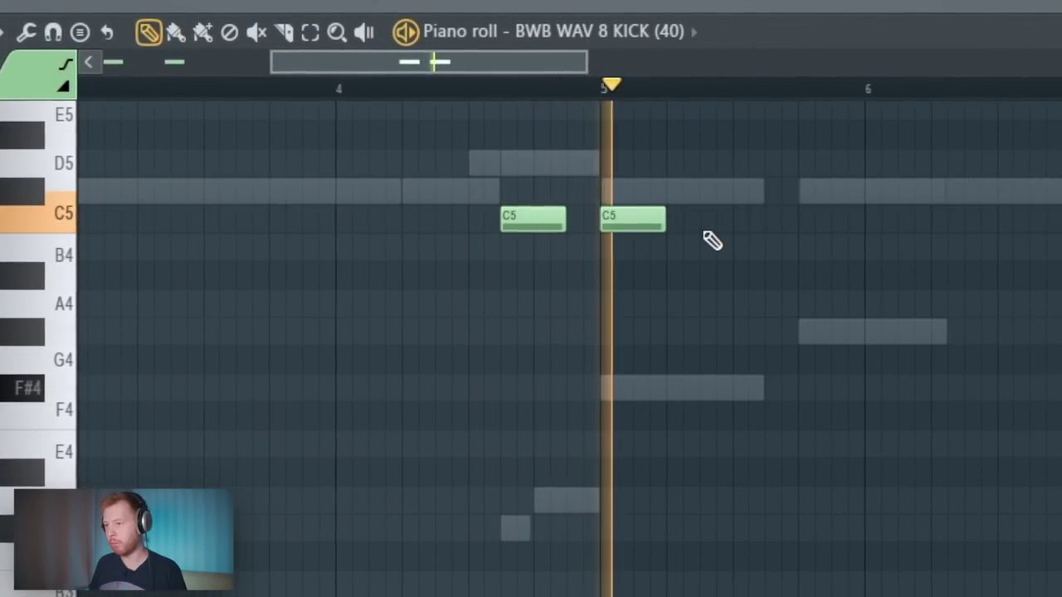
left_click(714, 220)
left_click(807, 220)
left_click(610, 88)
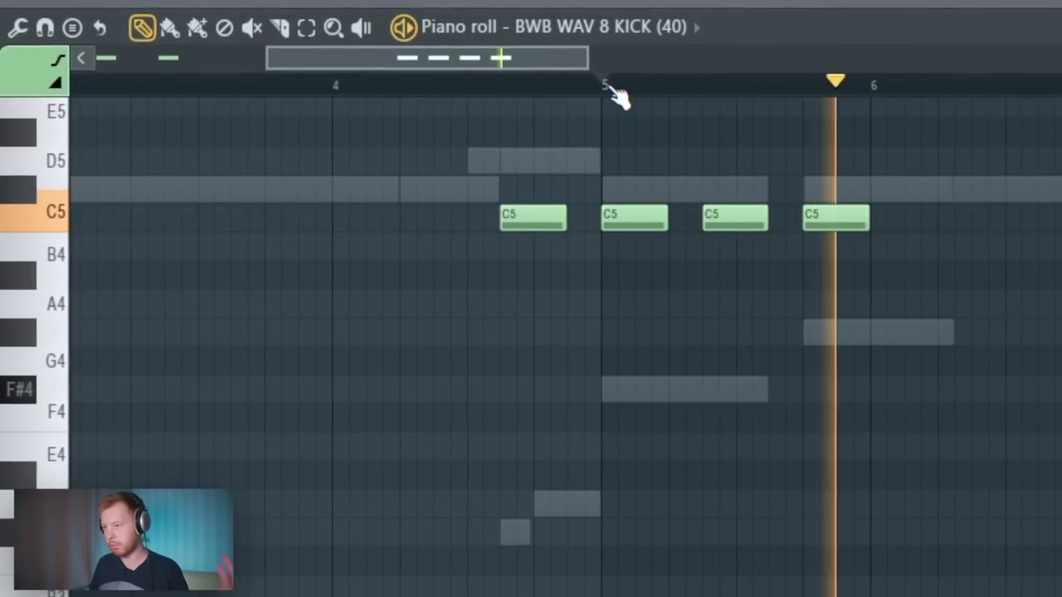
scroll(671, 302, "down", 5)
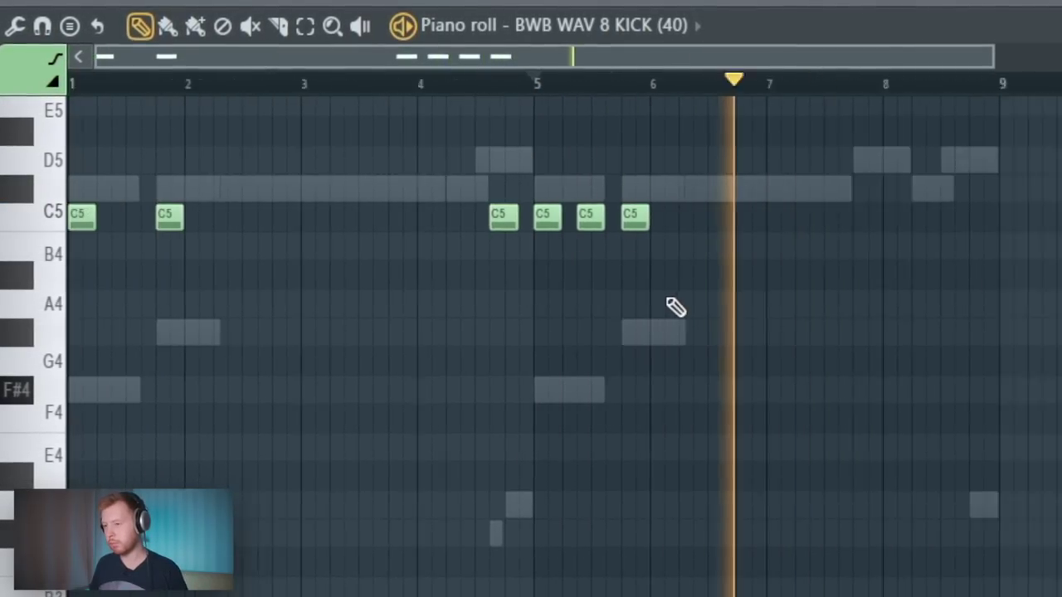
scroll(780, 246, "up", 3)
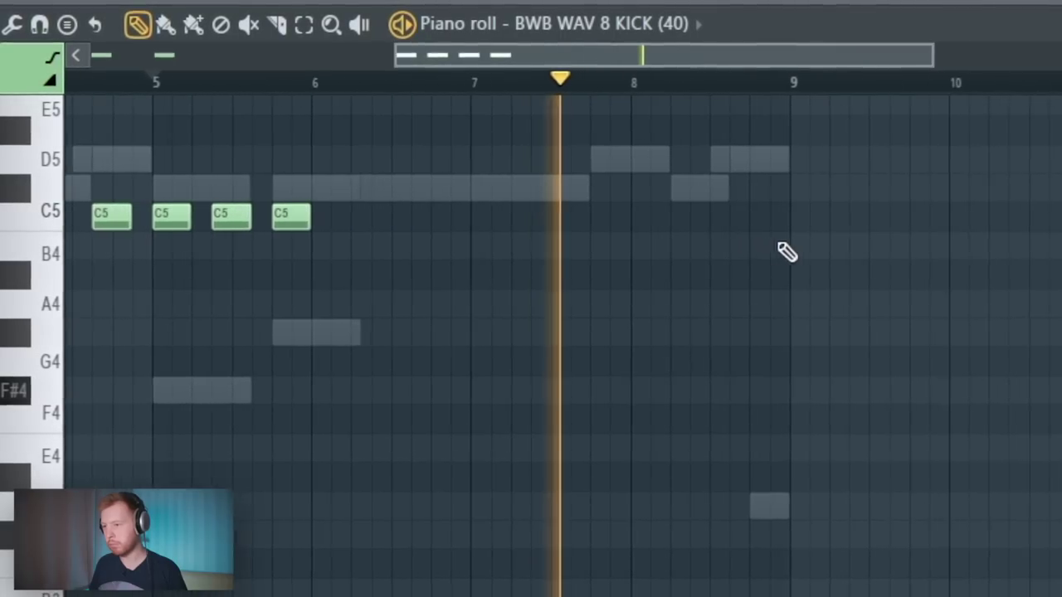
scroll(780, 245, "up", 2)
left_click(687, 217)
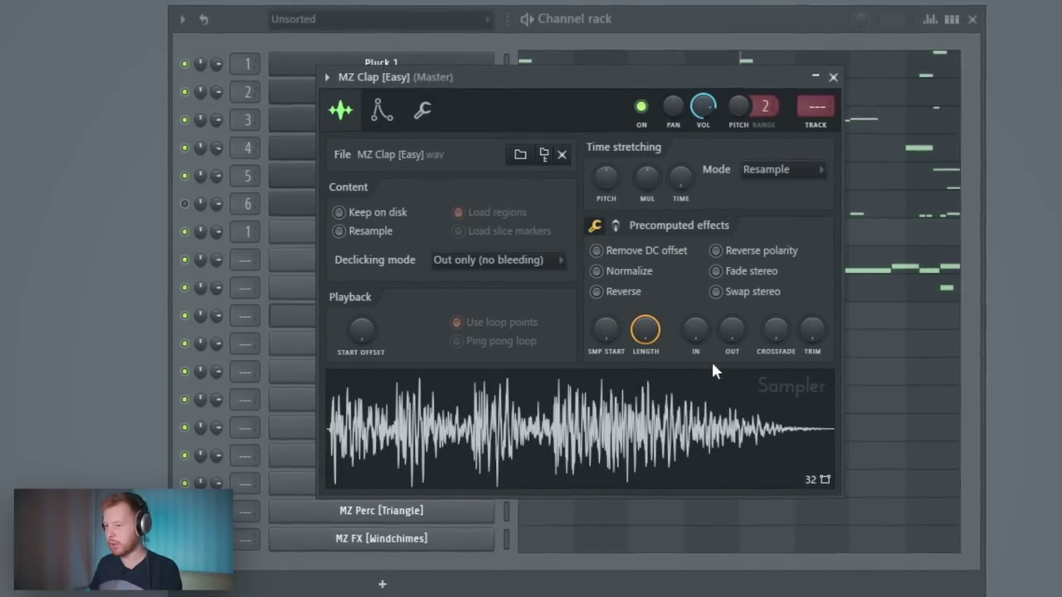
Step: Shorten the MZ Clap [Easy] sample with a slight fade-out, and choose time-stretching modes for the clap and MZ Hi Hat [All Star]
mouse_move(647, 331)
left_mouse_down()
mouse_move(647, 307)
mouse_move(647, 349)
left_mouse_up()
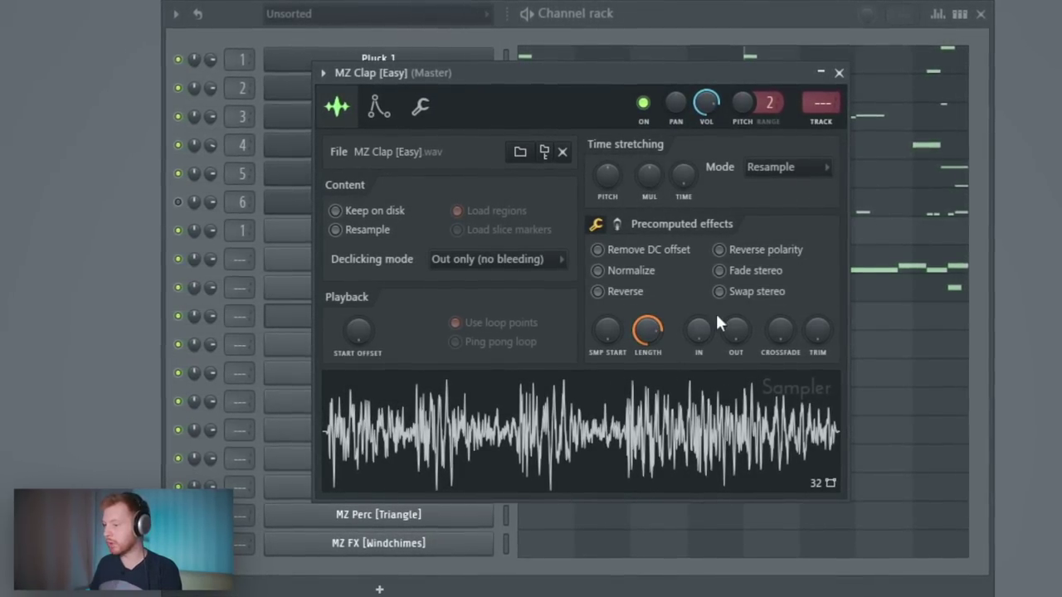
left_click_drag(738, 337, 738, 327)
left_click(776, 165)
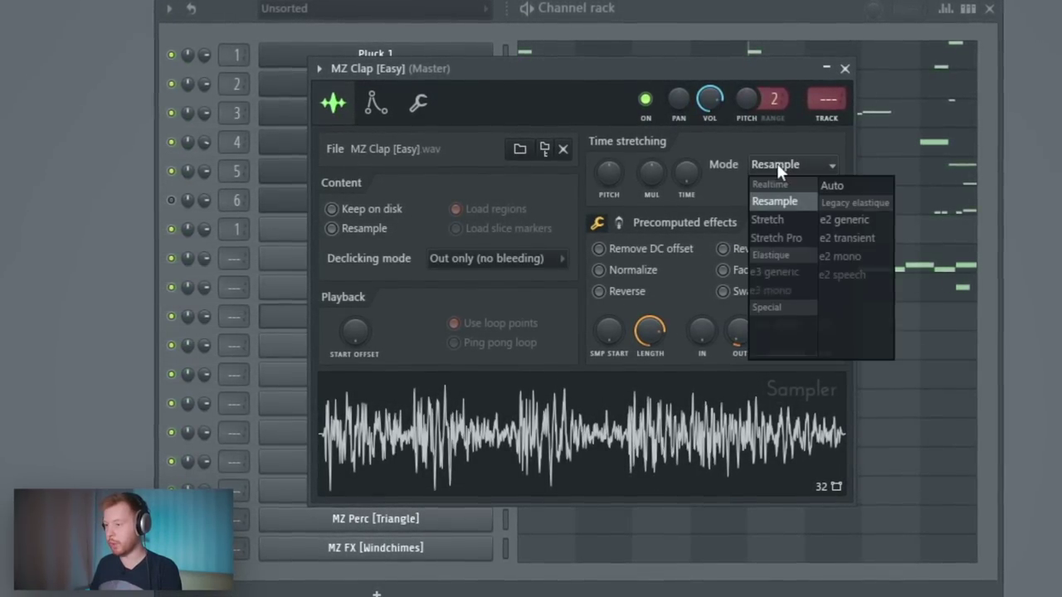
left_click(783, 216)
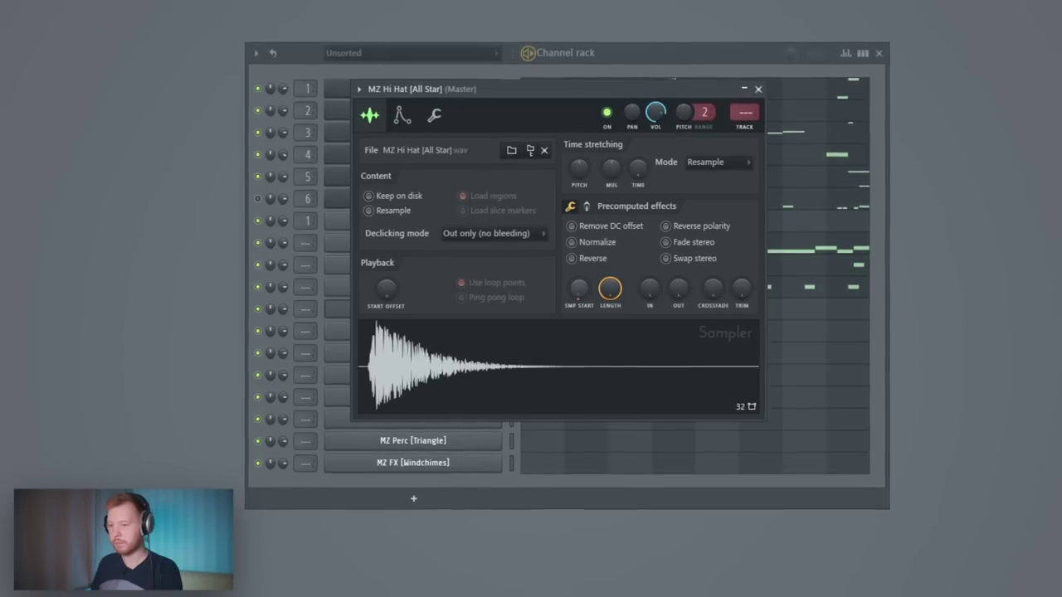
left_click(718, 160)
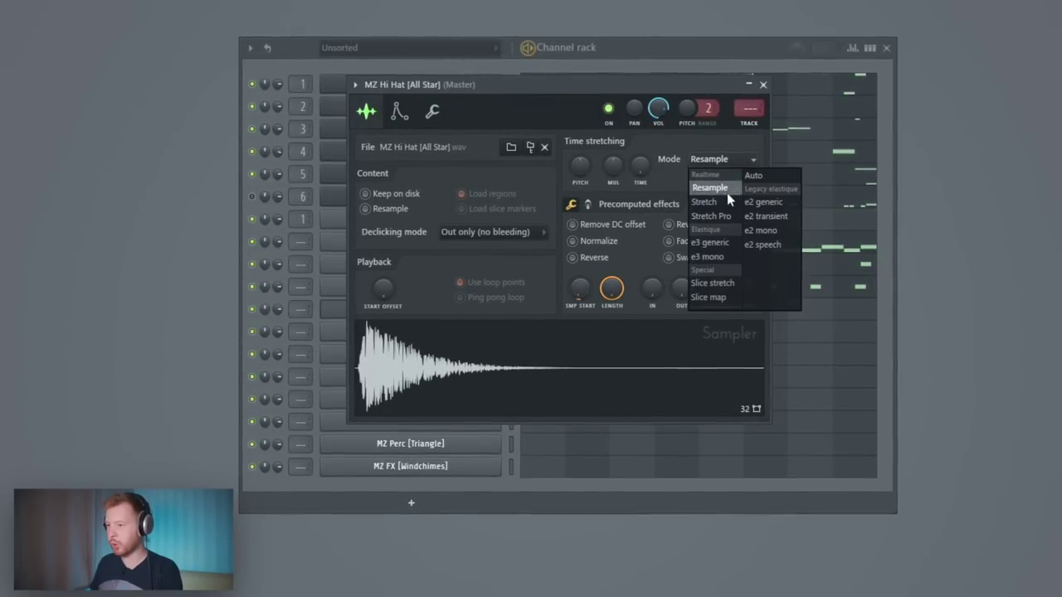
left_click(727, 194)
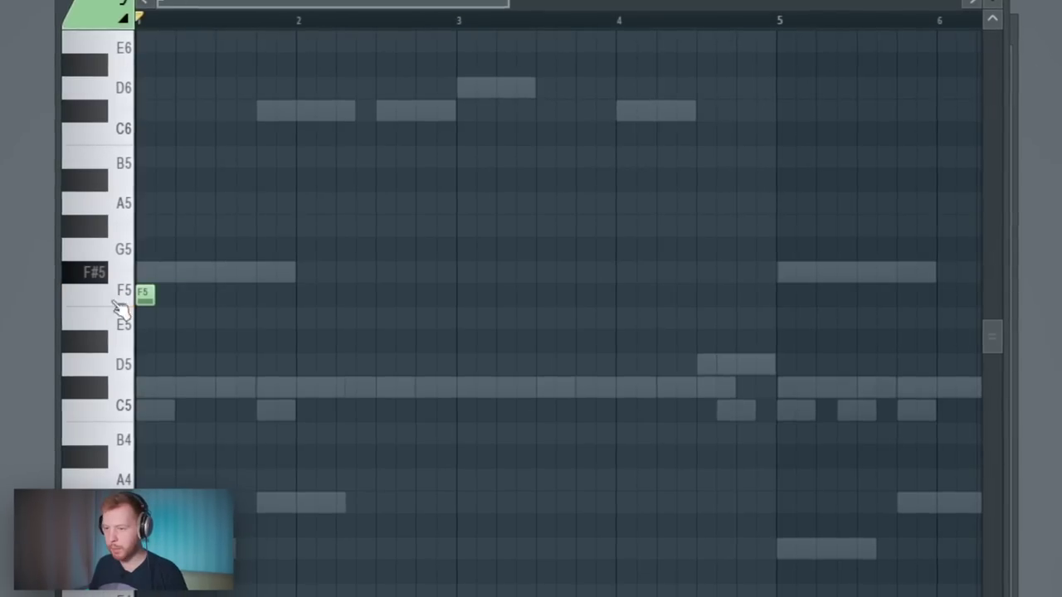
Step: Place a syncopated F5 hi-hat pattern across bars 1 to 4, with a quick roll on the second beat of bar 3
scroll(199, 317, "up", 3)
left_click(270, 282)
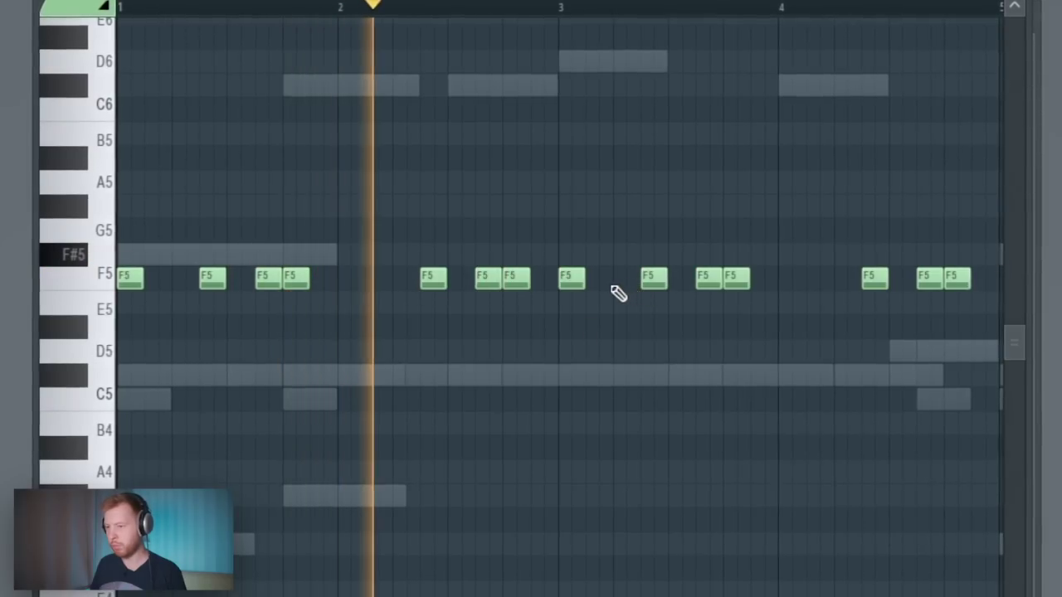
left_click(618, 281)
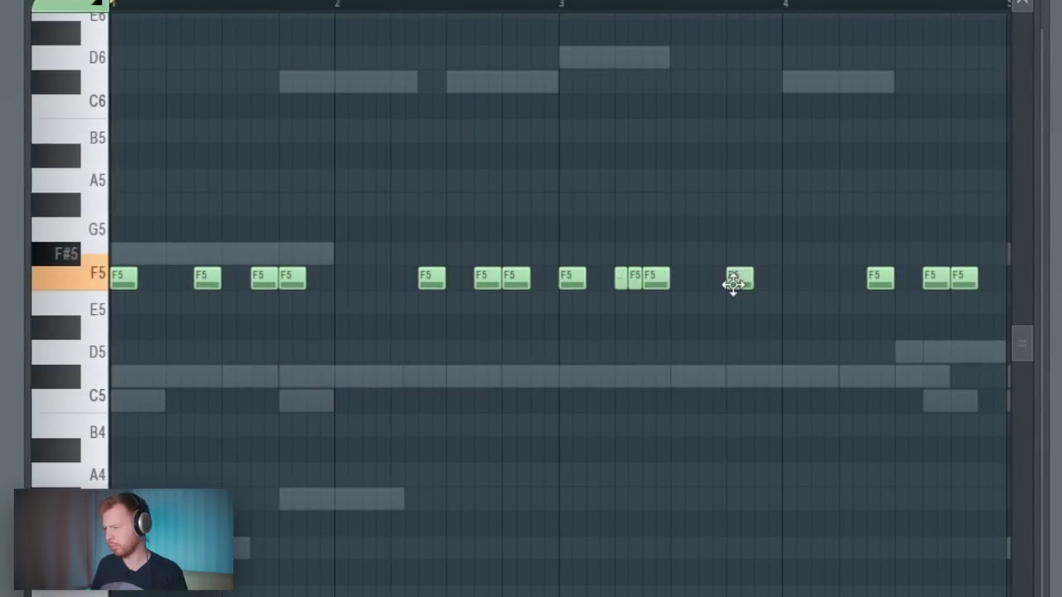
scroll(789, 349, "down", 1)
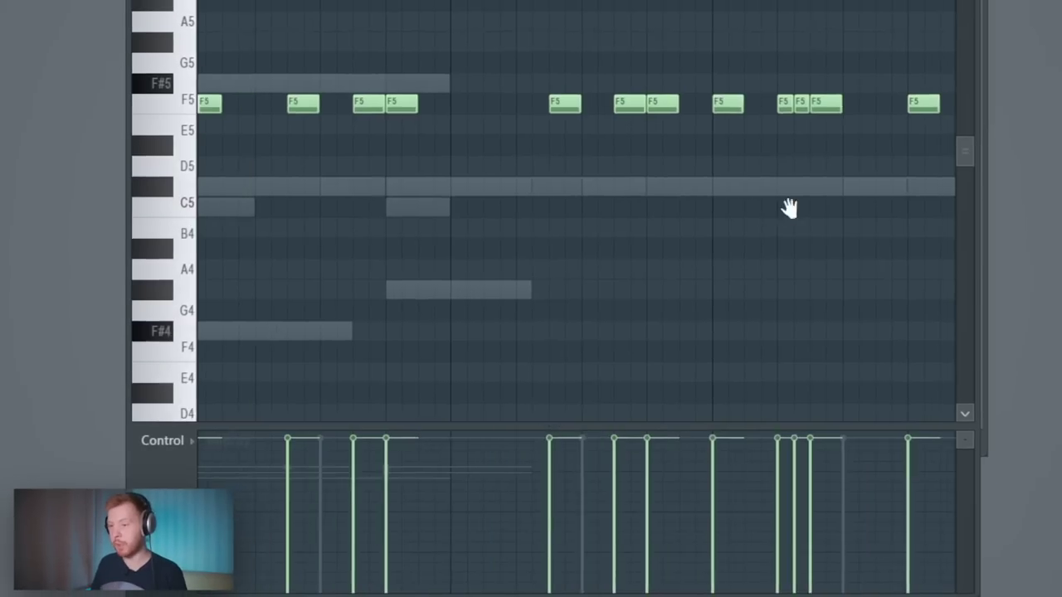
Step: Vary the velocities of the hi-hat notes in bars 1 to 4, keeping the first note at full velocity
scroll(790, 209, "down", 2)
scroll(351, 237, "up", 1)
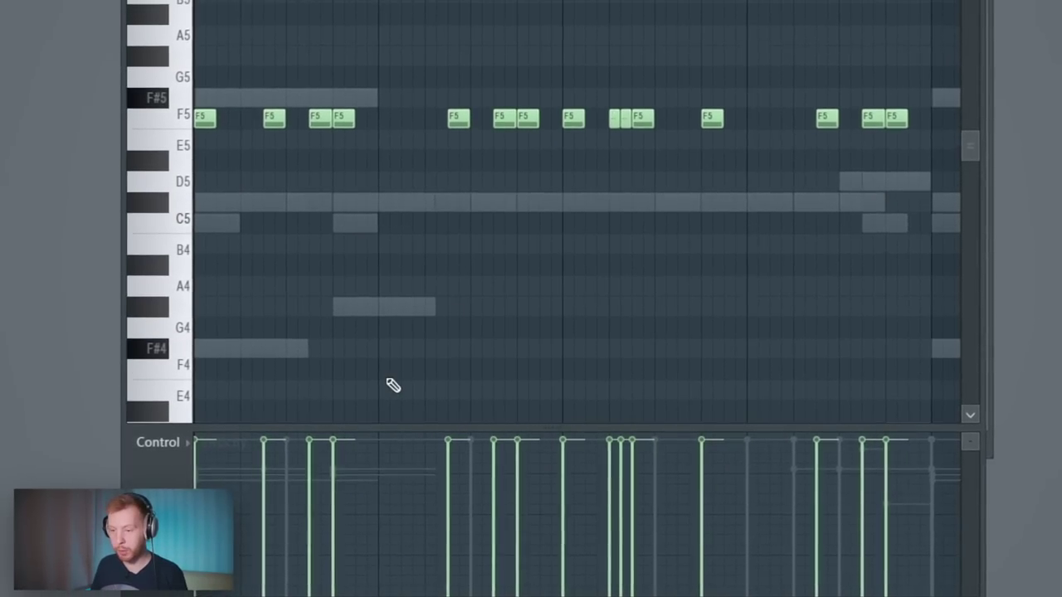
left_click(262, 485)
left_click(309, 470)
left_click(262, 462)
left_click(307, 501)
left_click(332, 463)
left_click(447, 451)
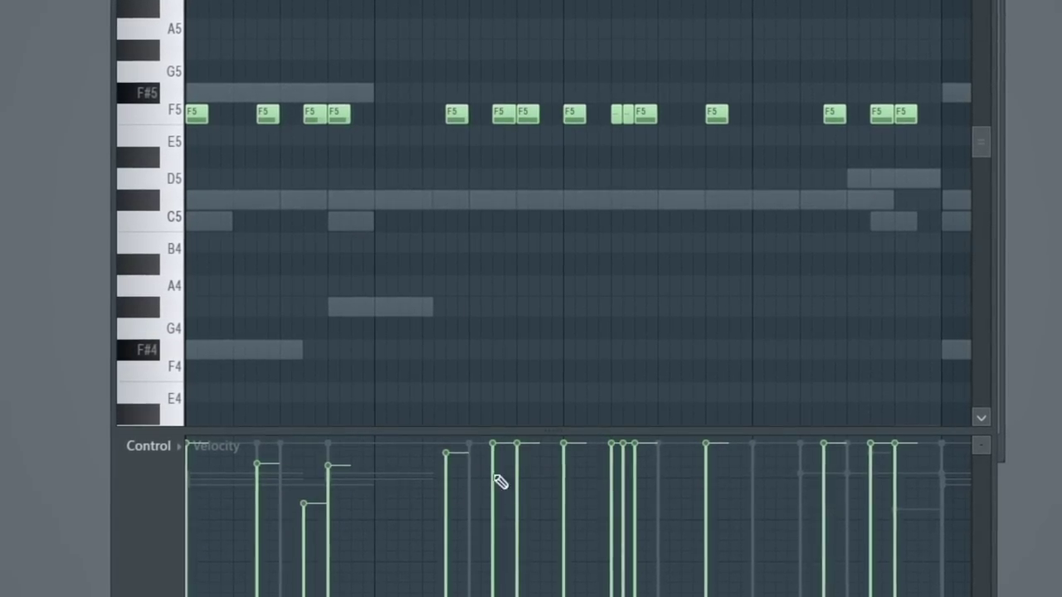
left_click_drag(494, 503, 633, 463)
left_click_drag(603, 93, 664, 157)
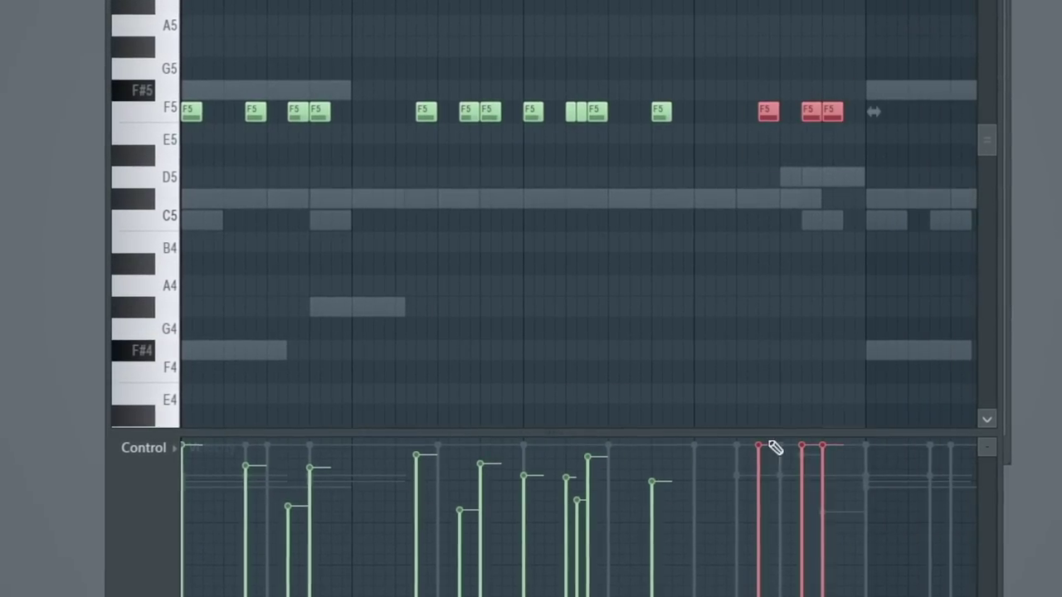
Step: Repeat the four-bar hi-hat pattern from bar 5 and clear the note selection
key("space")
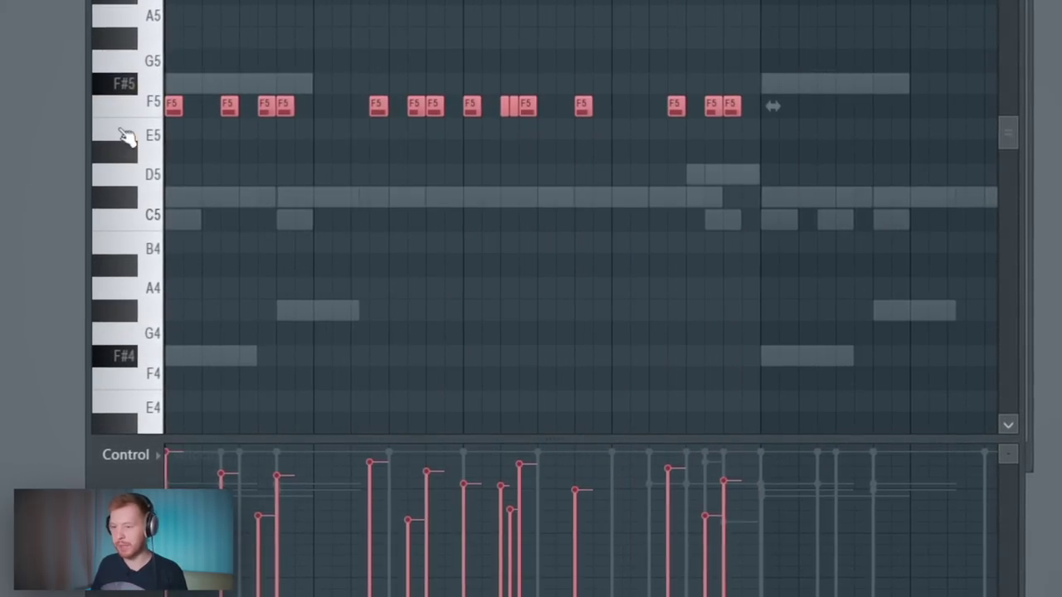
left_click_drag(168, 107, 766, 110)
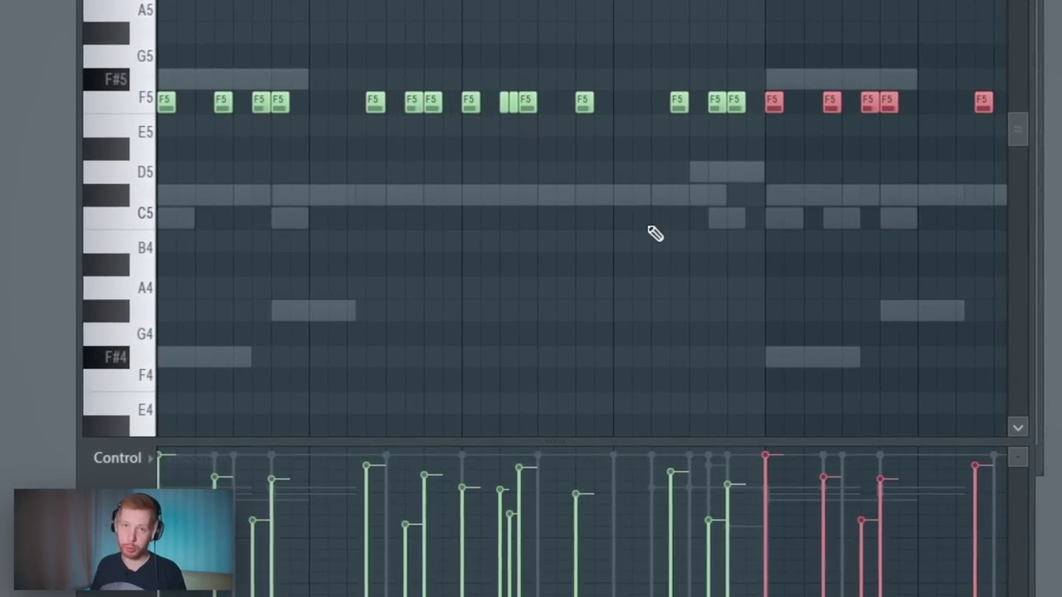
left_click(652, 209, "ctrl")
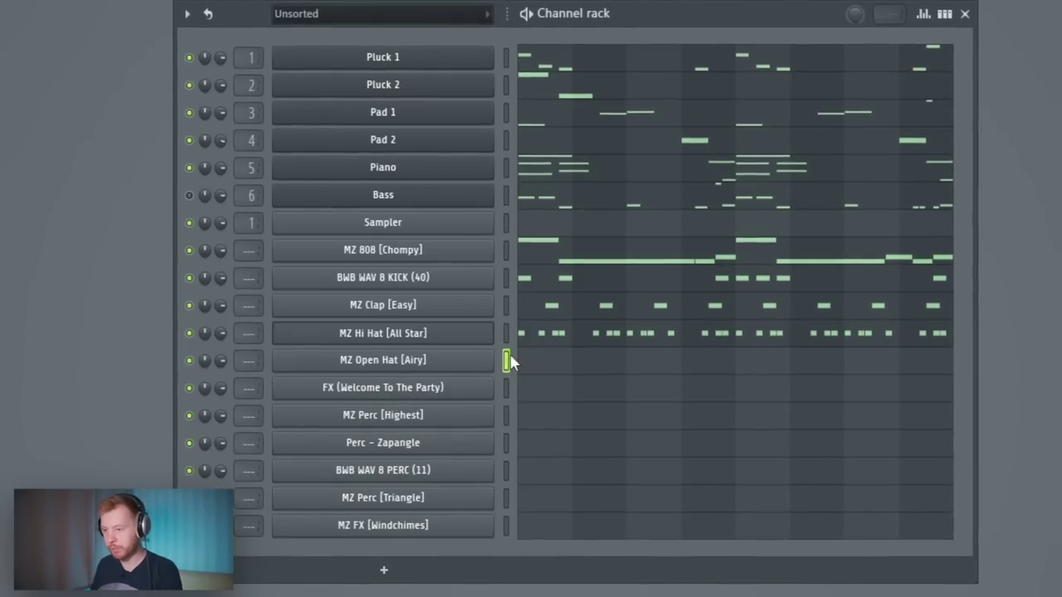
Step: Boost the MZ Open Hat [Airy] sample slightly with clipping enabled in its precomputed effects
left_click(502, 358)
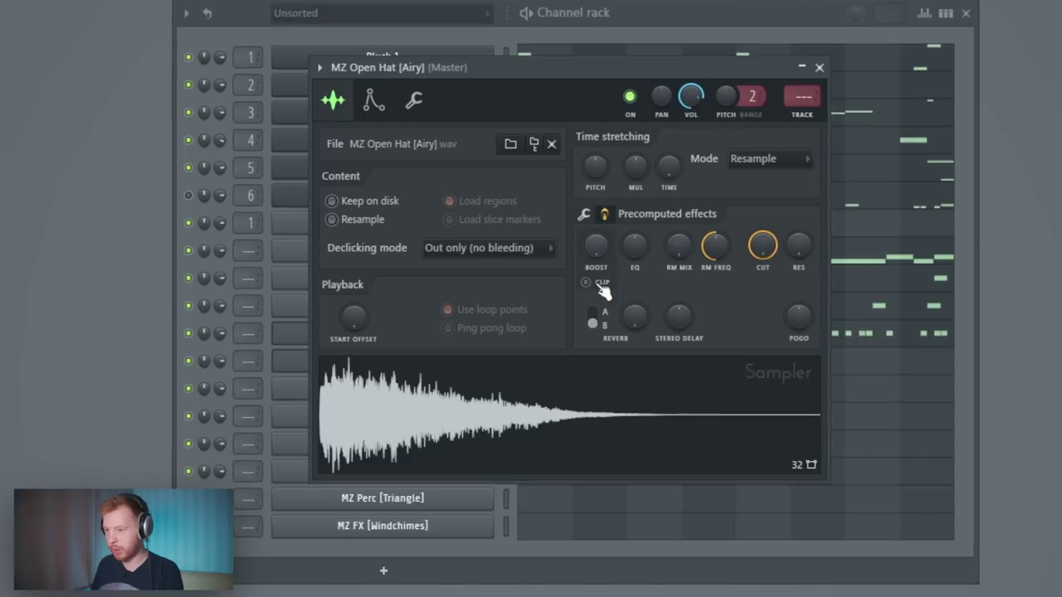
mouse_move(610, 248)
left_mouse_down()
mouse_move(610, 220)
mouse_move(607, 246)
left_mouse_up()
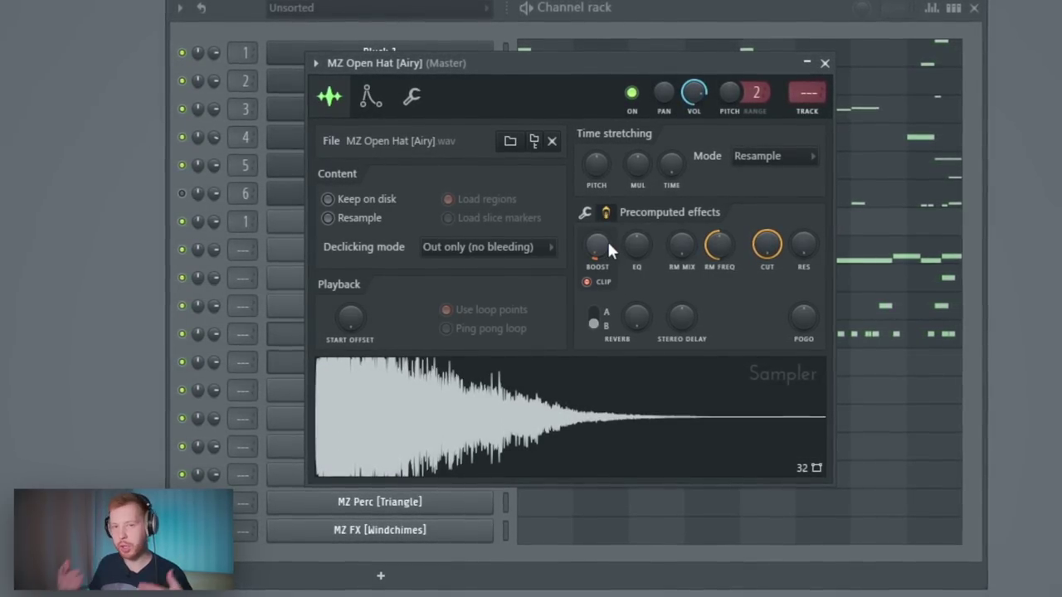
left_click_drag(645, 247, 605, 222)
Step: Raise the volume LFO amount and adjust its speed for MZ Open Hat [Airy], and audition the sound
left_click(367, 93)
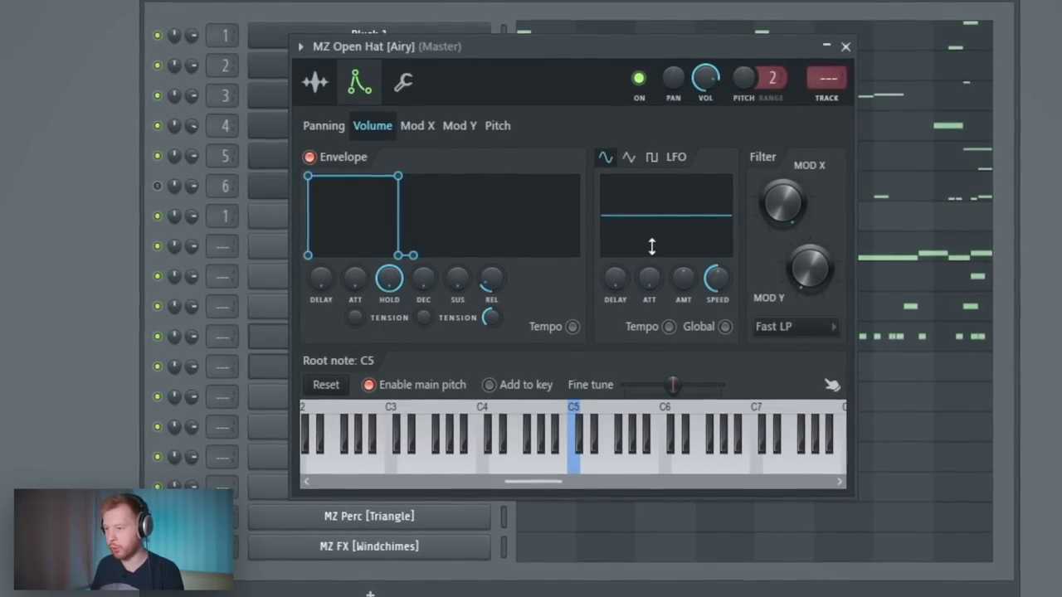
left_click_drag(683, 287, 716, 292)
key("z")
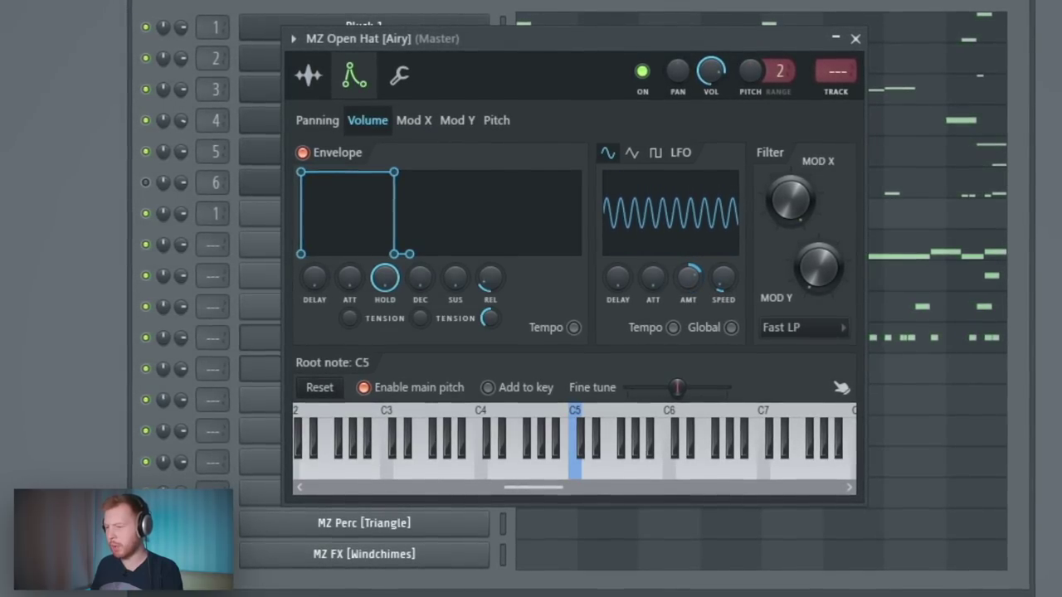
key("z")
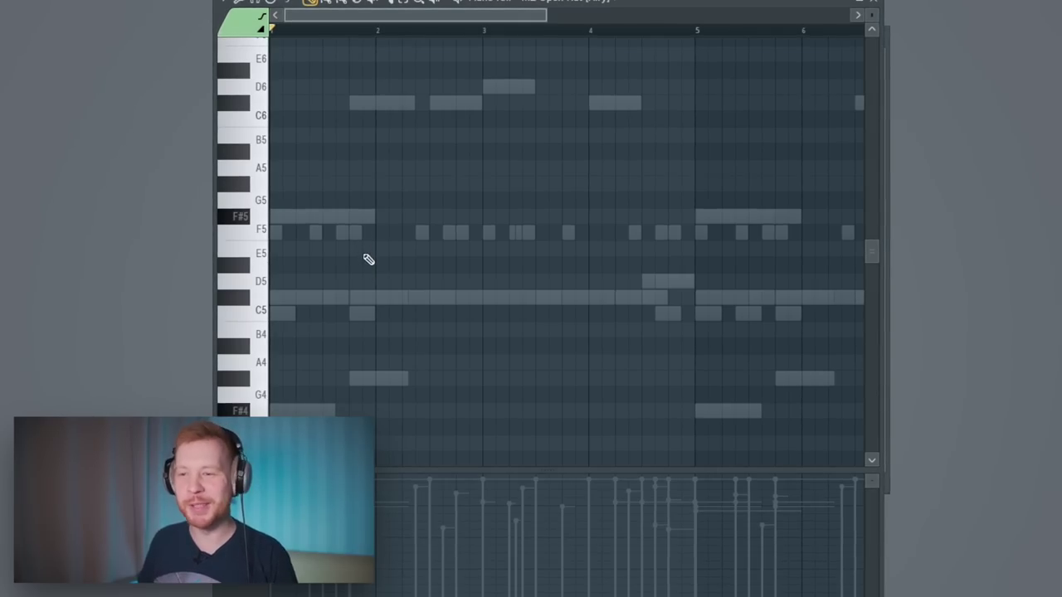
Step: Place C5 open hat notes at bar 1 and shortly before bar 2, each as long as the kick beneath it
scroll(365, 253, "up", 6)
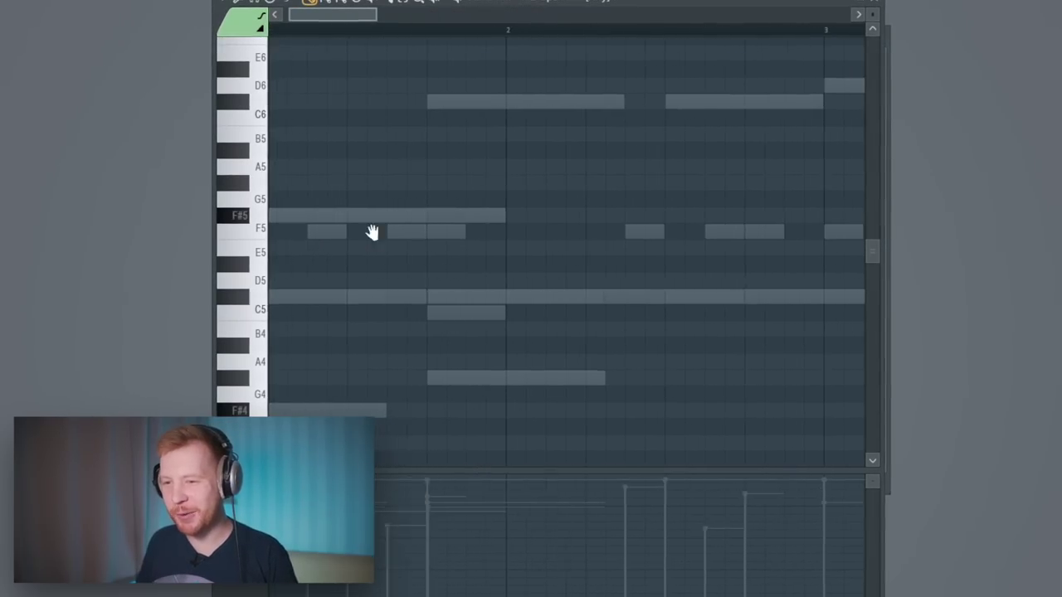
left_click(342, 300)
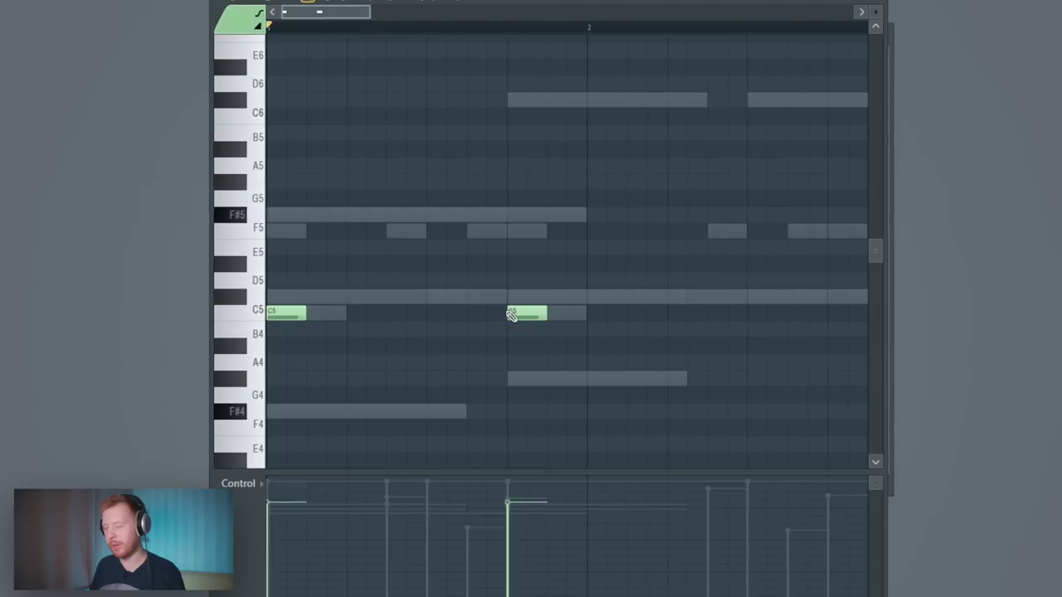
key("space")
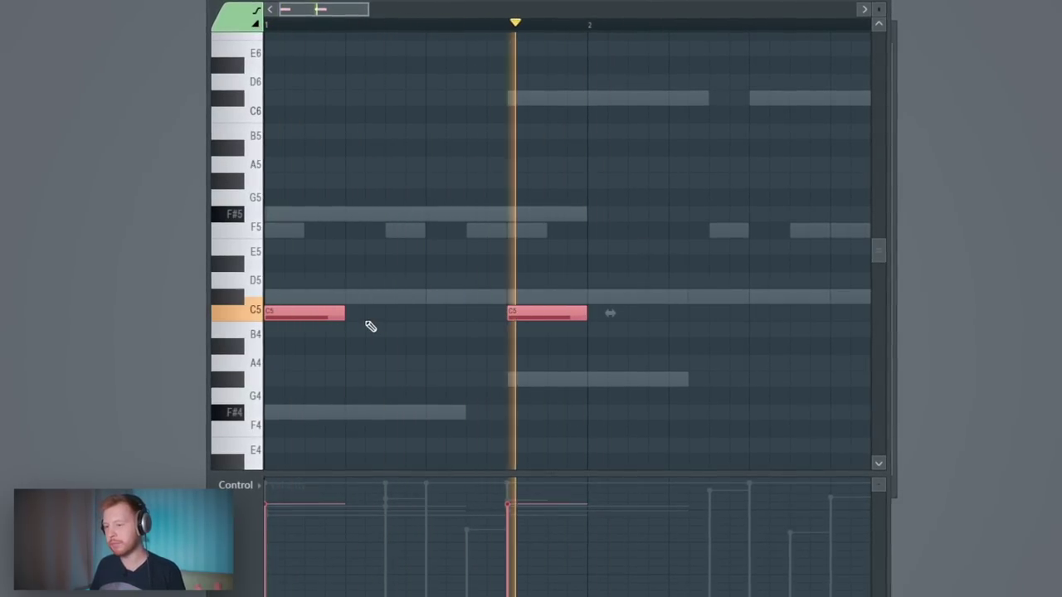
Step: Add a short C5 open hat just before the middle of bar 4 and repeat the open hat pattern from bar 5
scroll(407, 307, "down", 5)
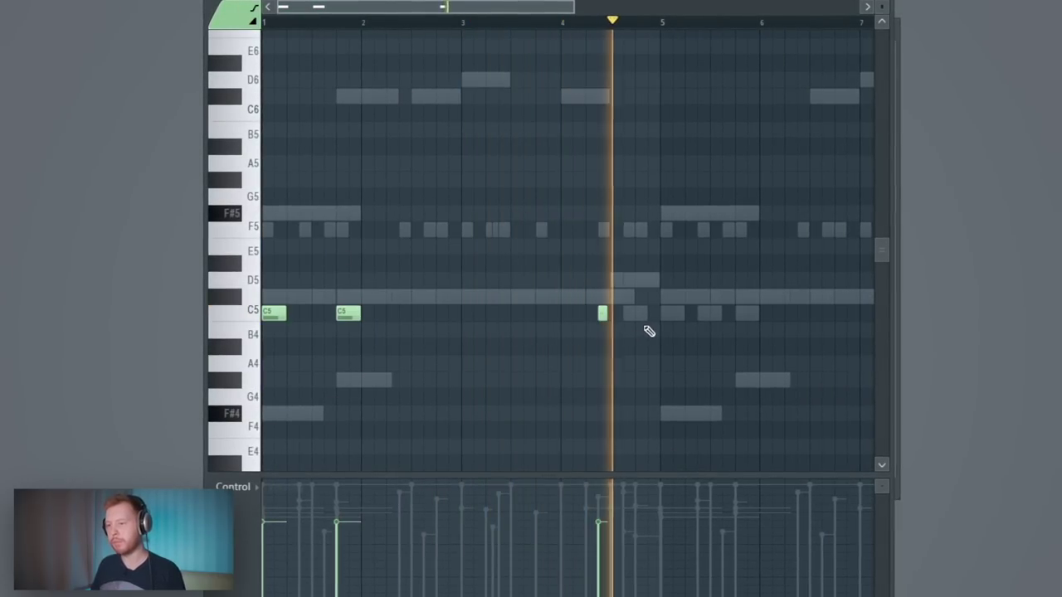
key("space")
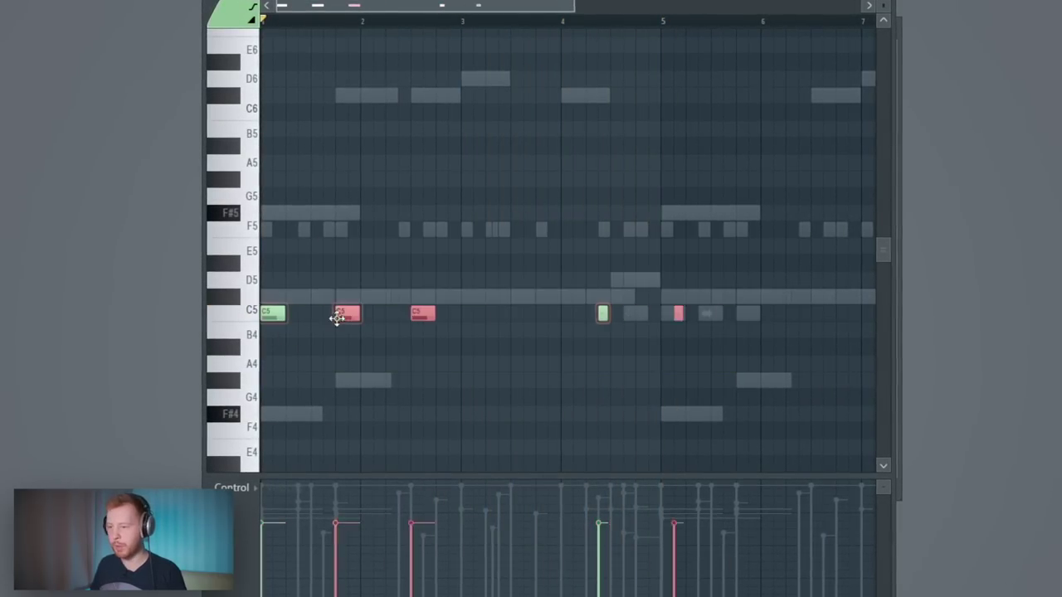
left_click_drag(656, 314, 666, 313)
Step: Insert a C5 open hat between the two in bar 5, shorten it, lower its velocity slightly and play the passage
scroll(566, 381, "up", 3)
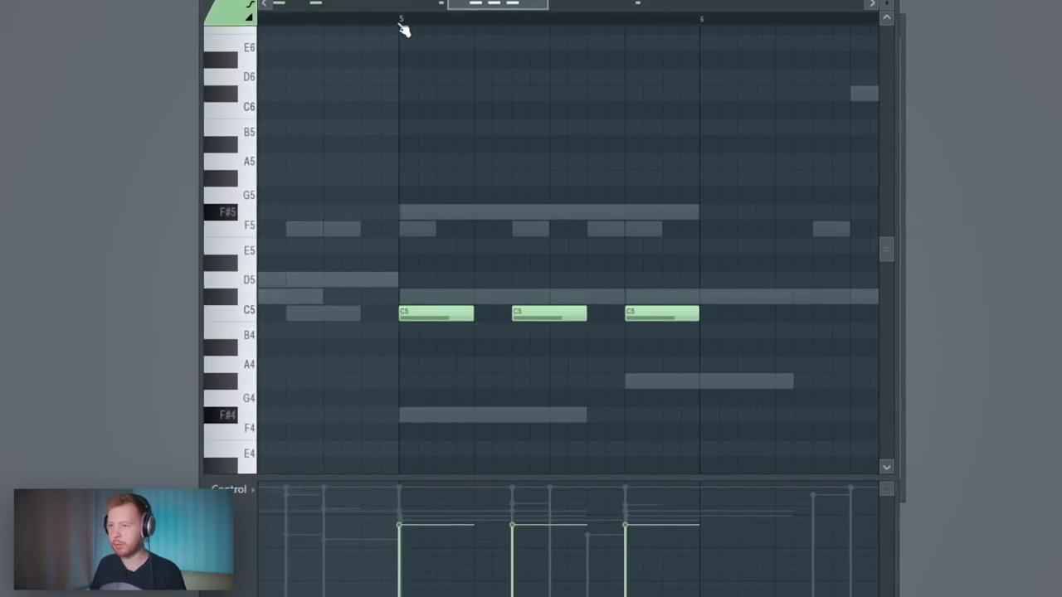
key("space")
key("space")
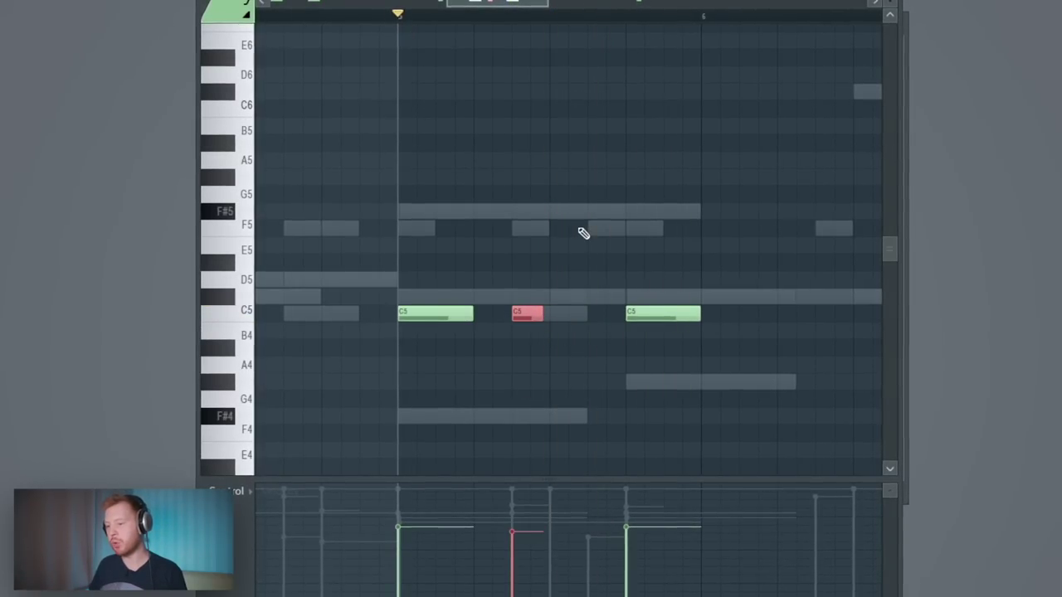
key("space")
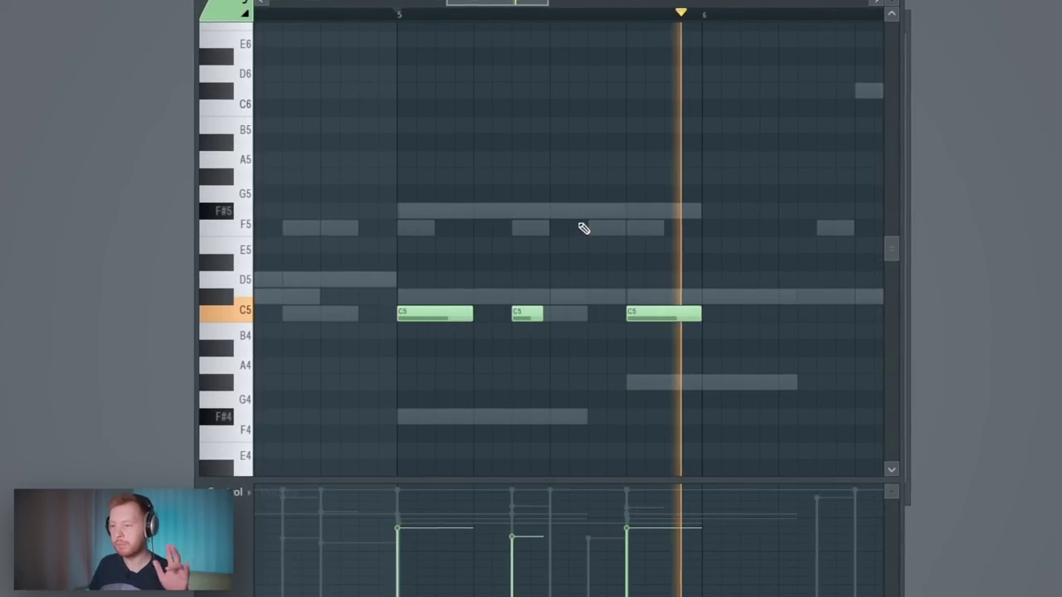
Step: Add a short FX (Welcome To The Party) note just after the middle of bar 4 and play the passage
scroll(588, 284, "down", 4)
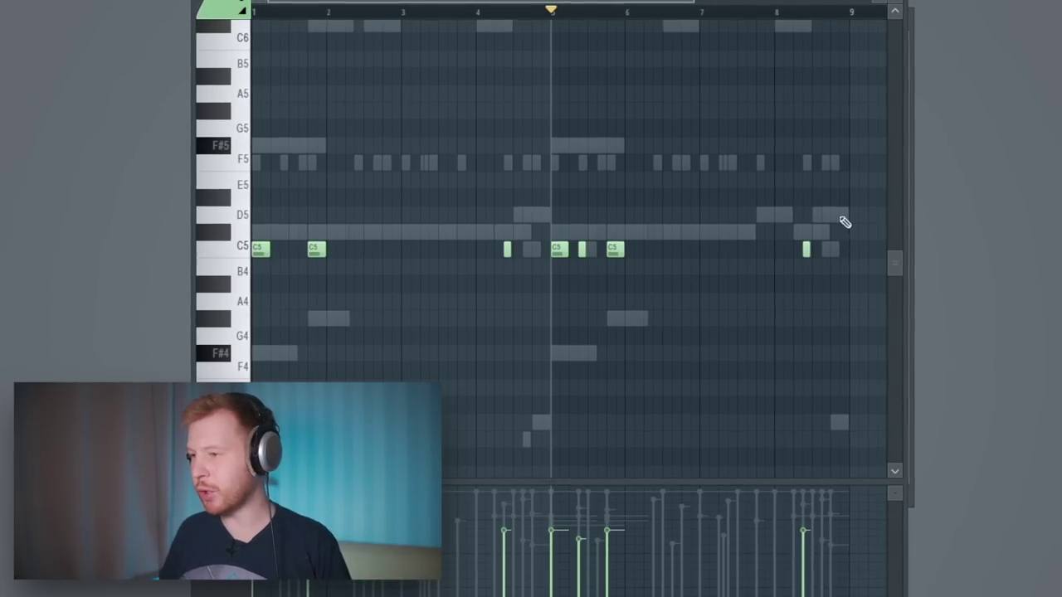
key("F6")
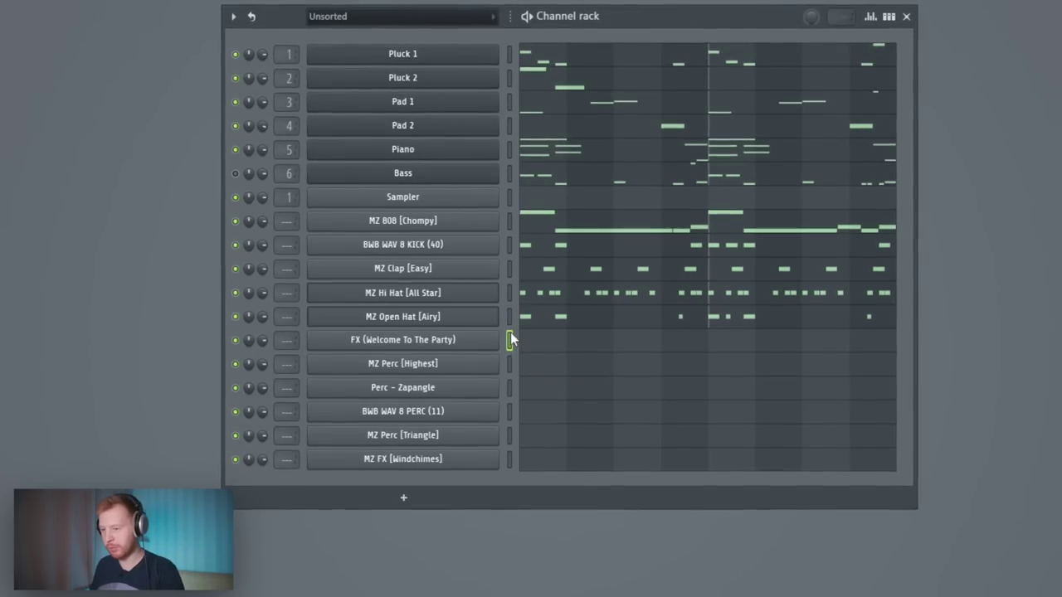
key("F7")
scroll(498, 238, "up", 5)
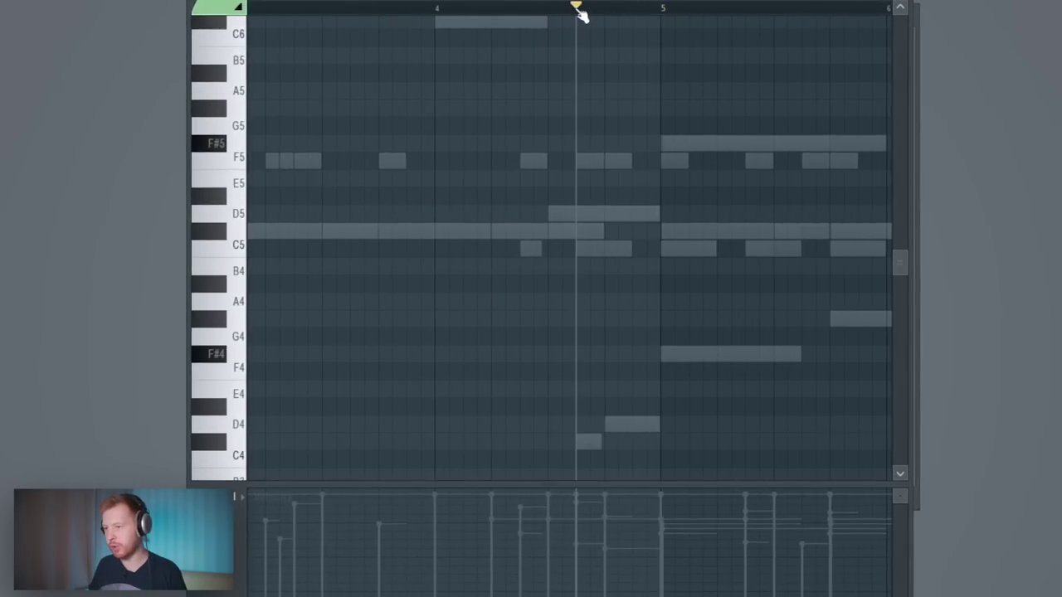
key("space")
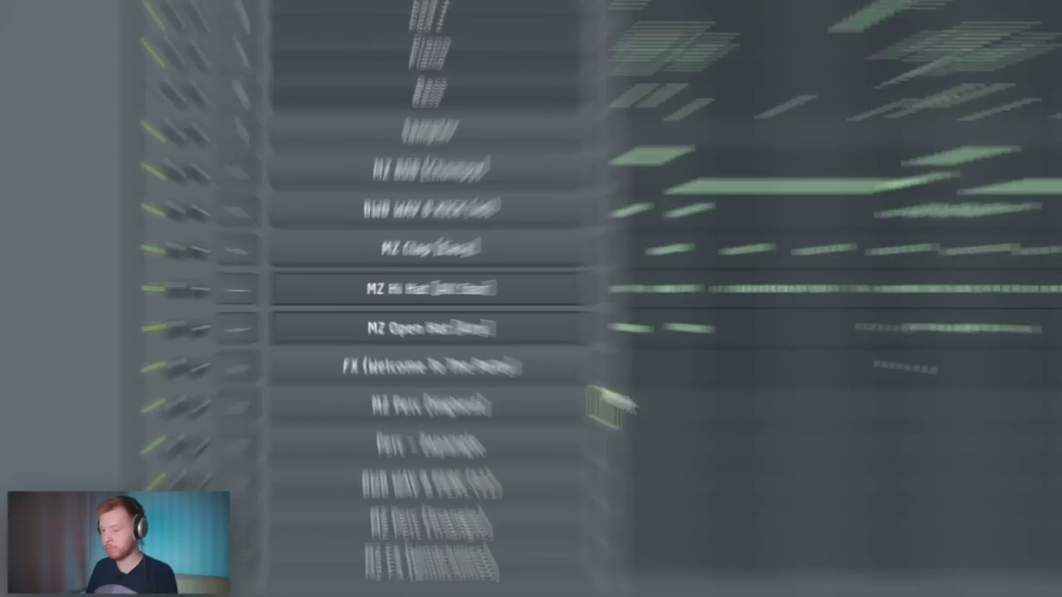
Step: Add a short C5 MZ Perc [Highest] note early in bar 2 and repeat it early in bar 6
key("Down")
key("Down")
key("Down")
key("Up")
key("Up")
key("Up")
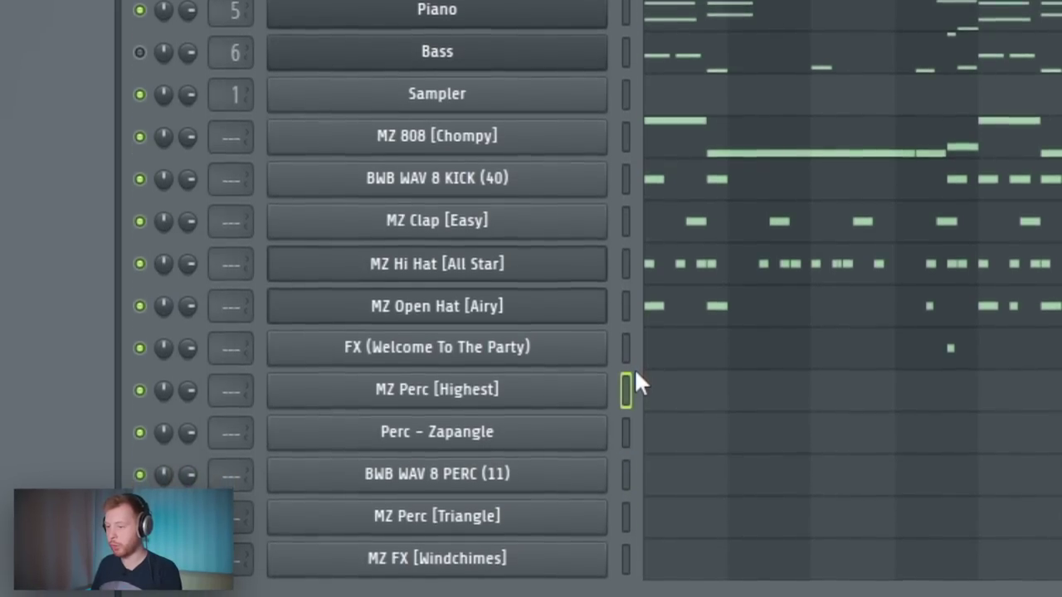
left_click(669, 395)
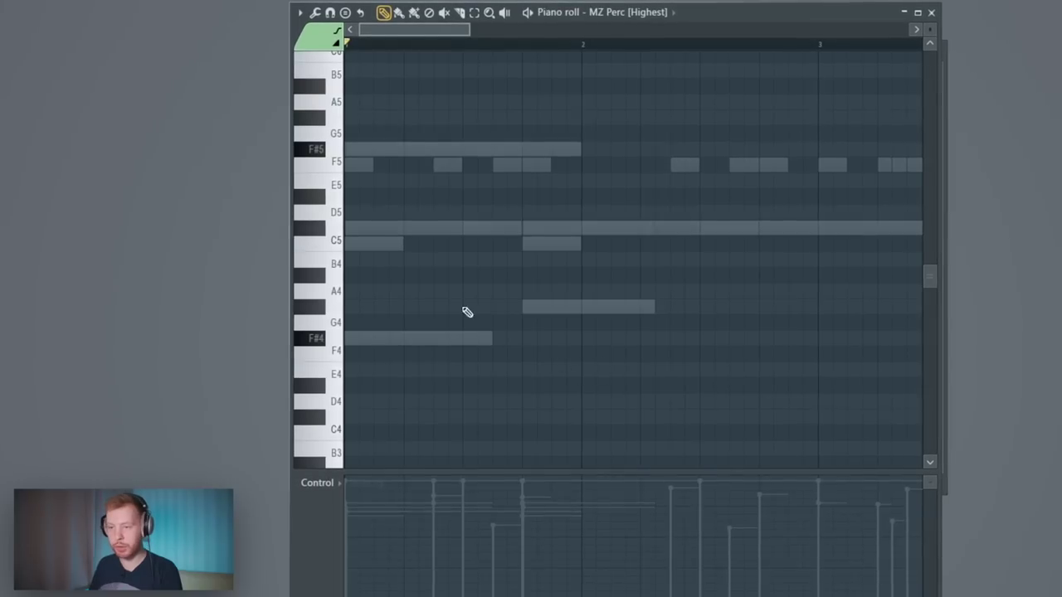
scroll(610, 305, "down", 2)
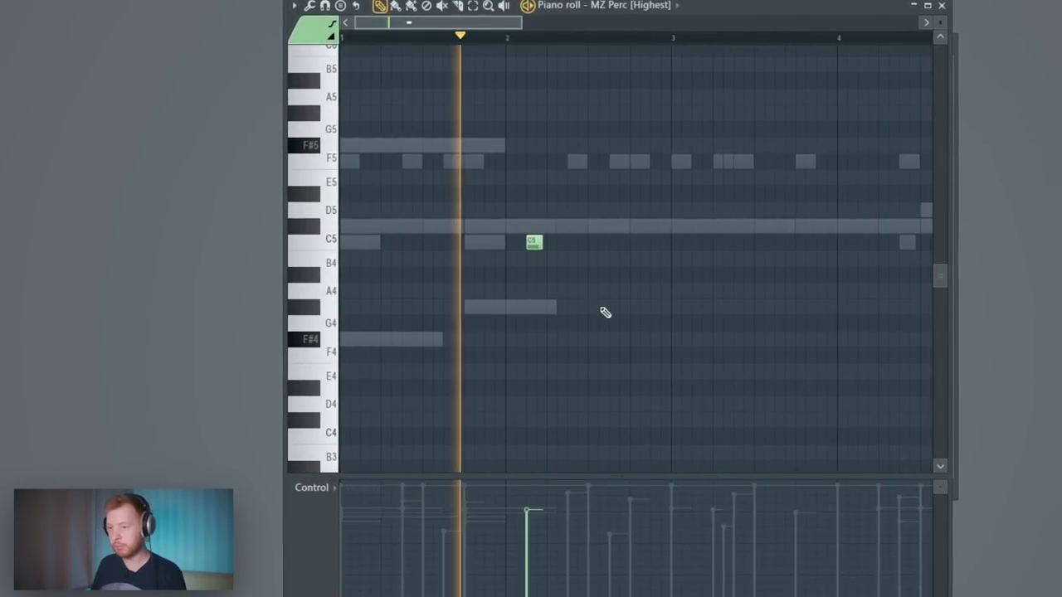
left_click_drag(643, 196, 543, 327)
Step: Place short C5 Perc - Zapangle notes, two at the end of bar 2 and one early in bar 3, shifting the last slightly earlier
scroll(614, 291, "down", 2)
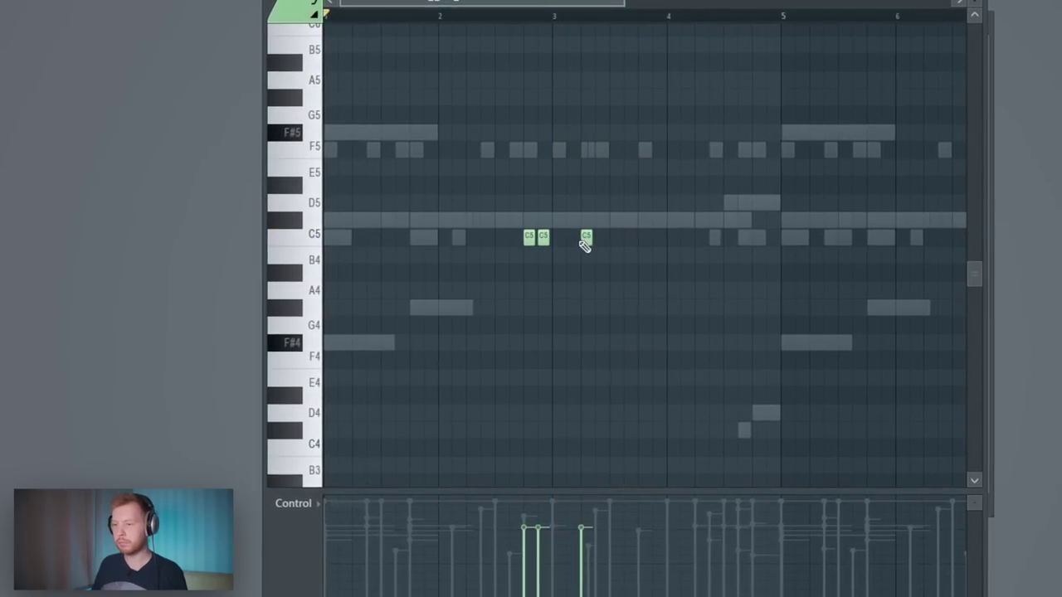
left_click_drag(584, 247, 570, 244)
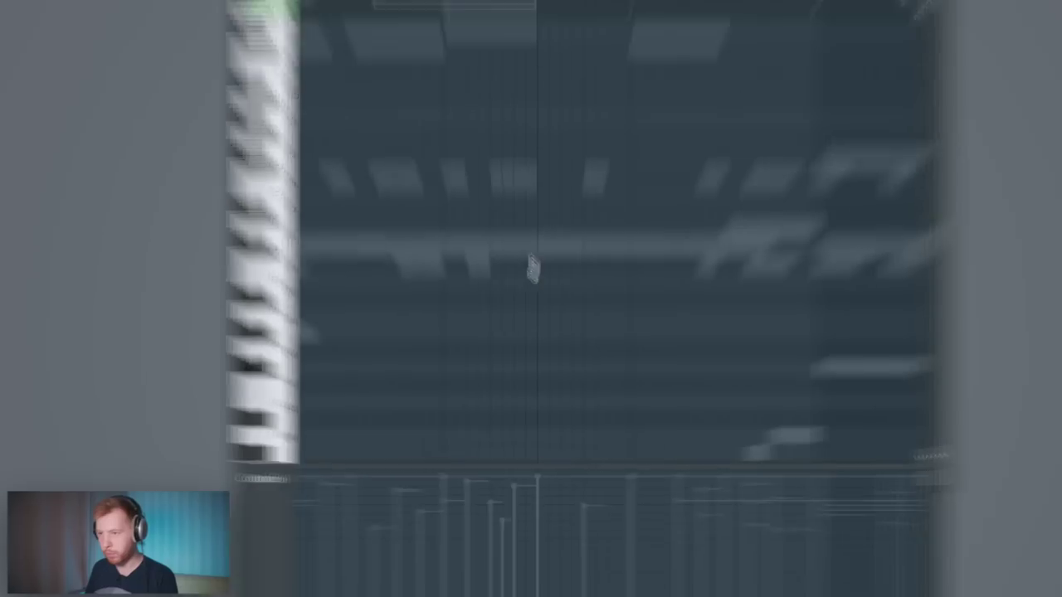
Step: Place a C5 BWB WAV 8 PERC (11) note before the middle of bar 3 and a three-note roll with falling velocities opening bar 4
left_click(524, 268)
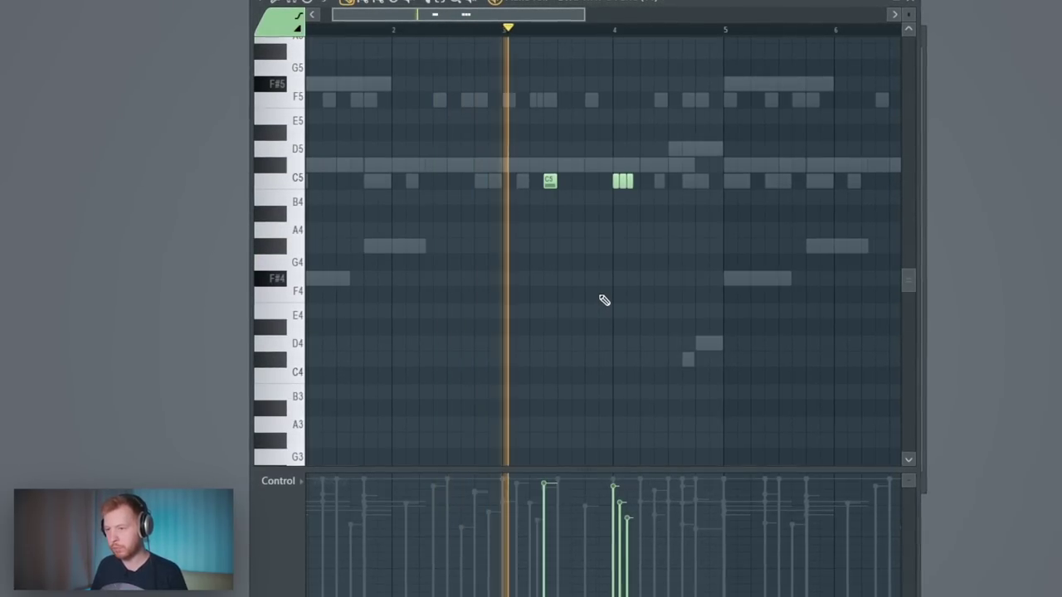
key("space")
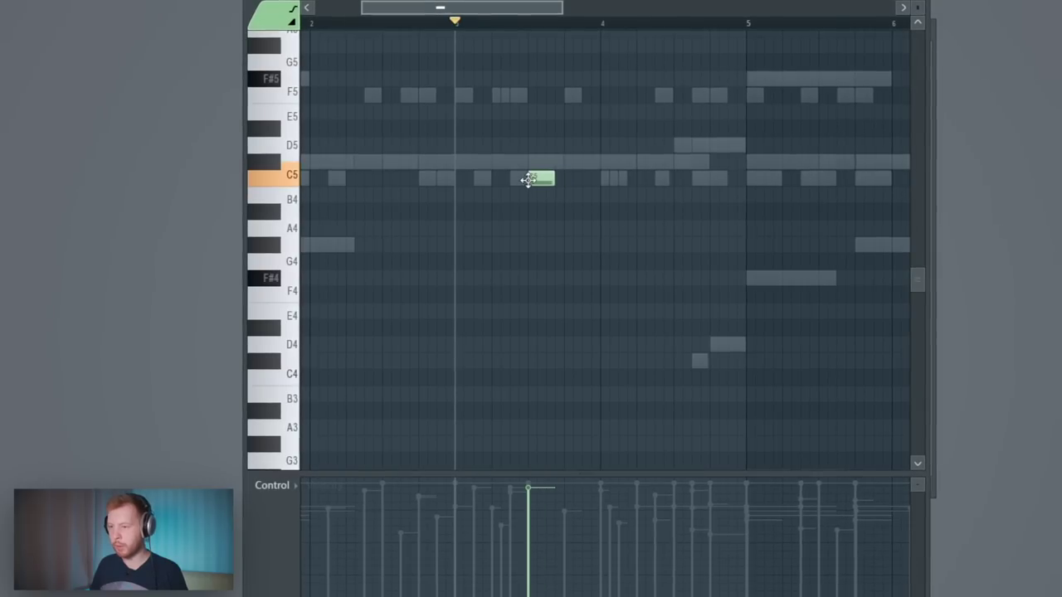
Step: Place C5 MZ Perc [Triangle] notes at the middle of bar 3 and twice in bar 4, and play the passage
key("space")
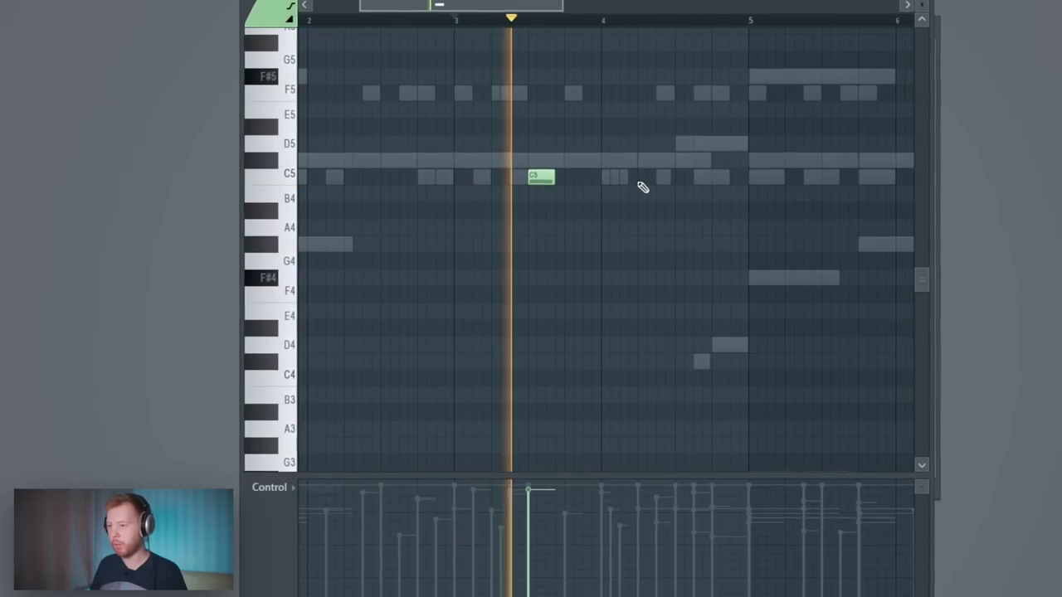
left_click(649, 176)
left_click(705, 176)
key("space")
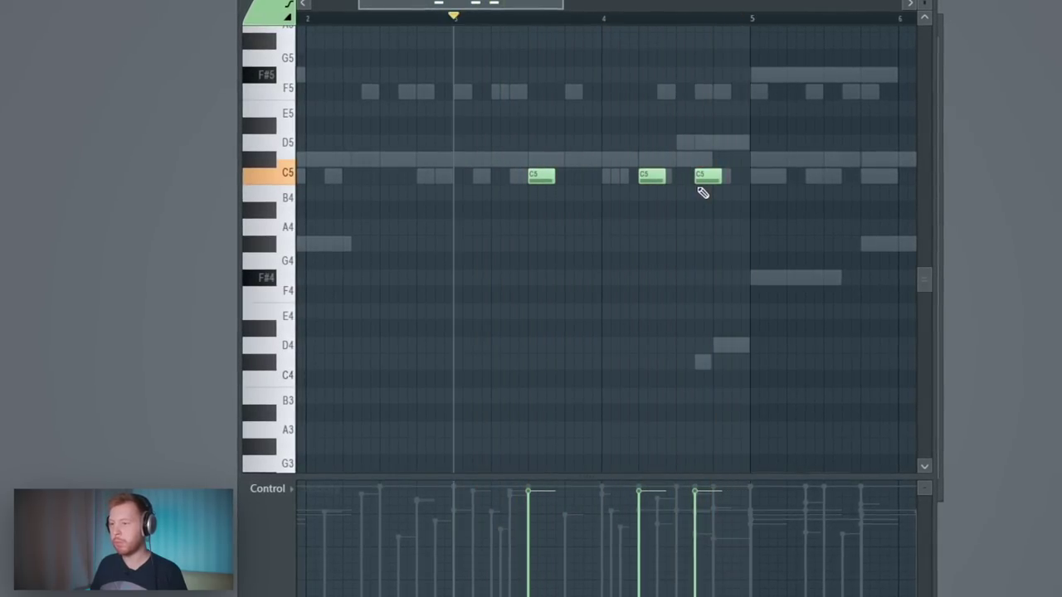
key("space")
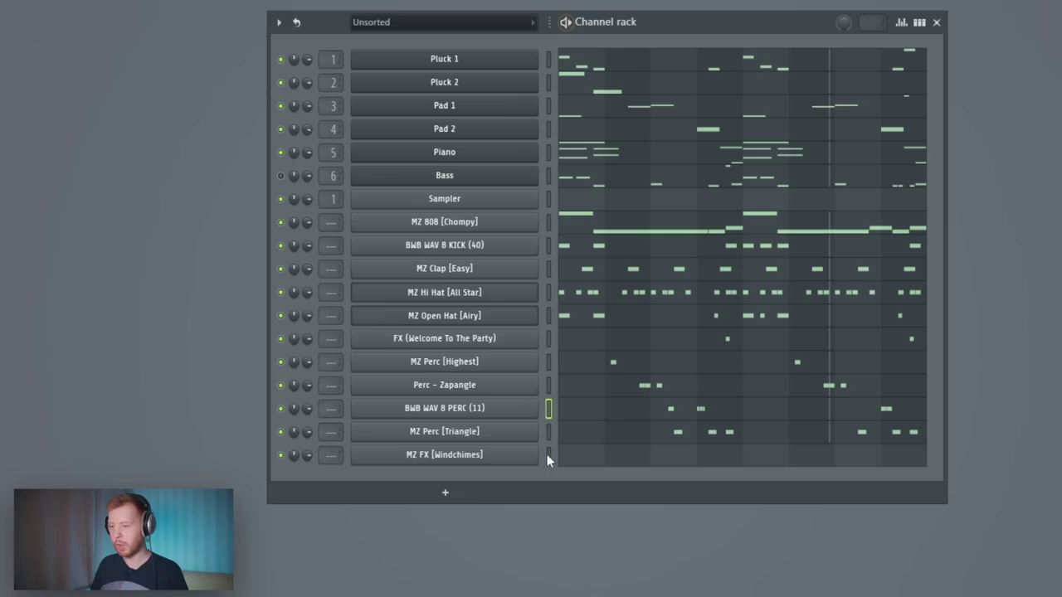
Step: Place a single short C5 MZ FX [Windchimes] note at the start of bar 1 and play it back
left_click(547, 454)
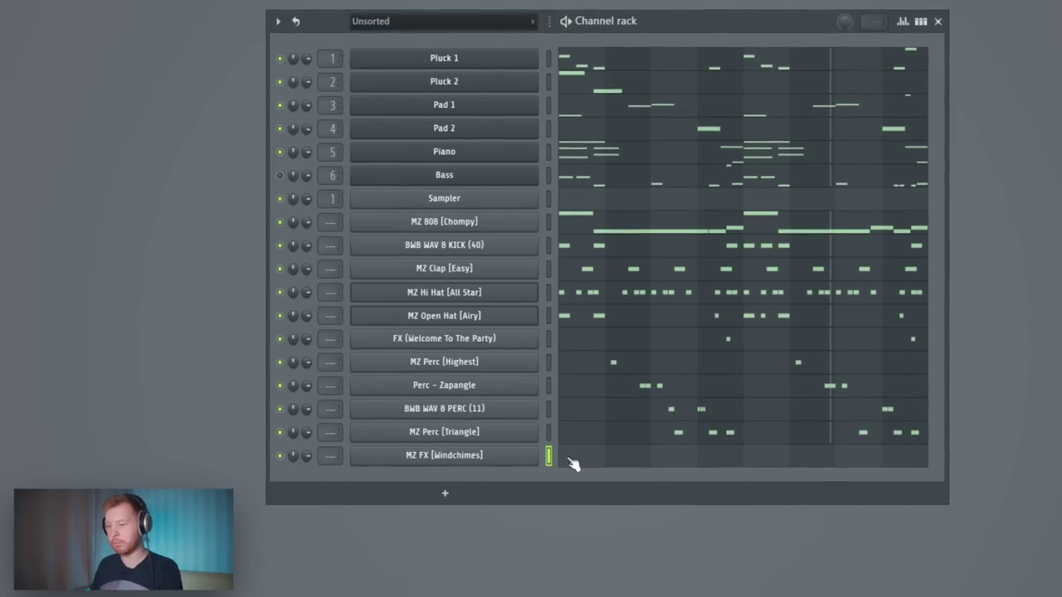
left_click(573, 463)
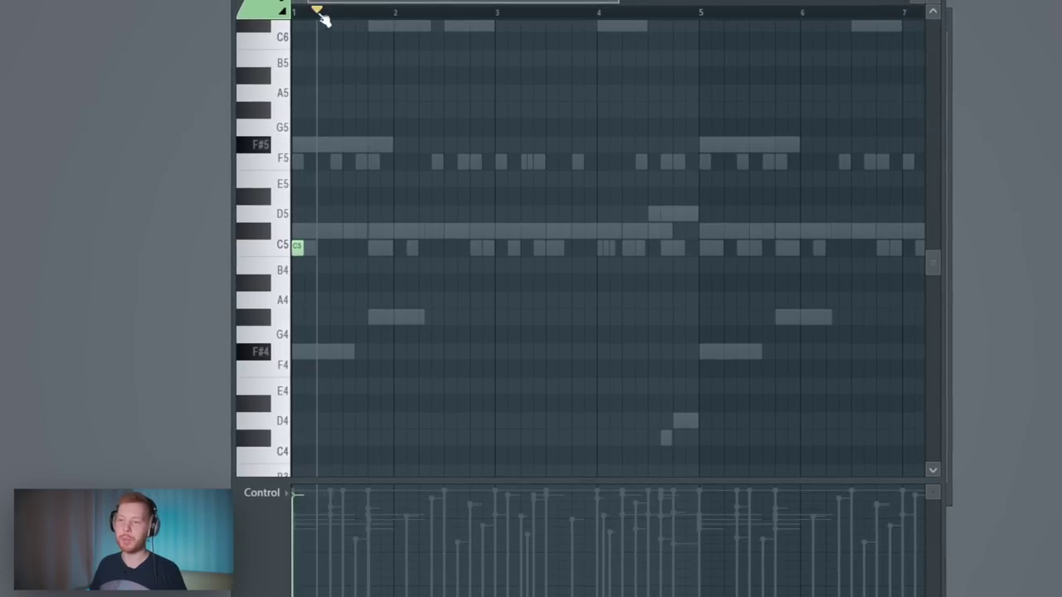
key("space")
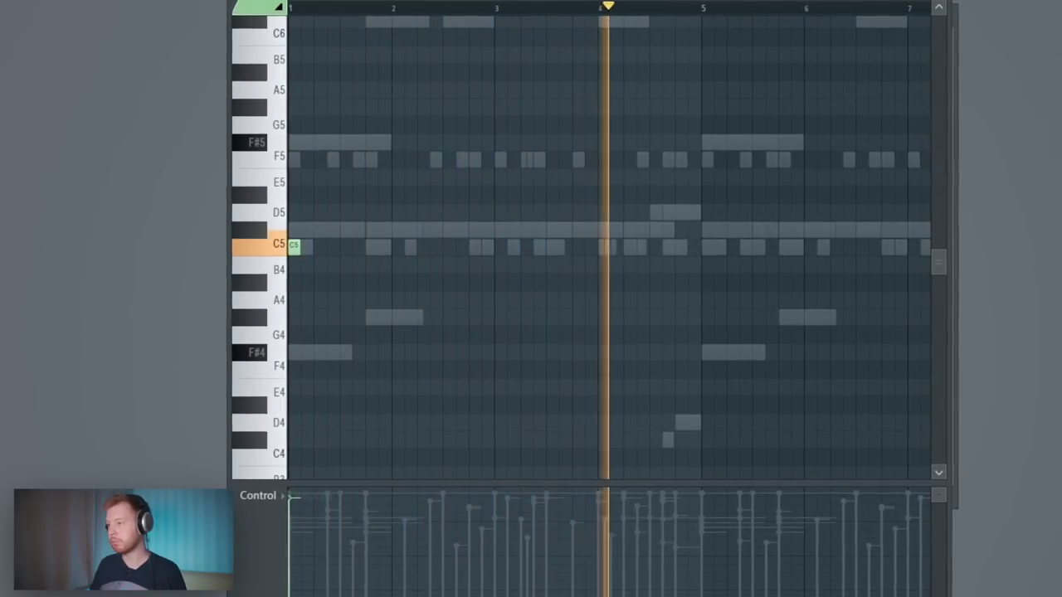
key("Escape")
key("space")
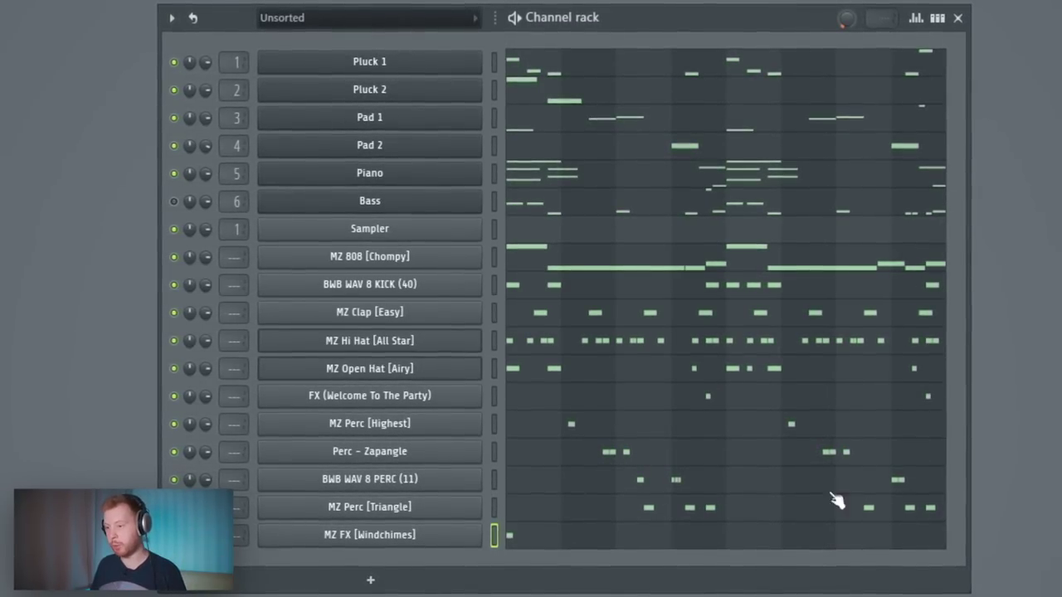
Step: Review the BWB WAV 8 PERC (11) notes and play the pattern with all the percussion
left_click(682, 493)
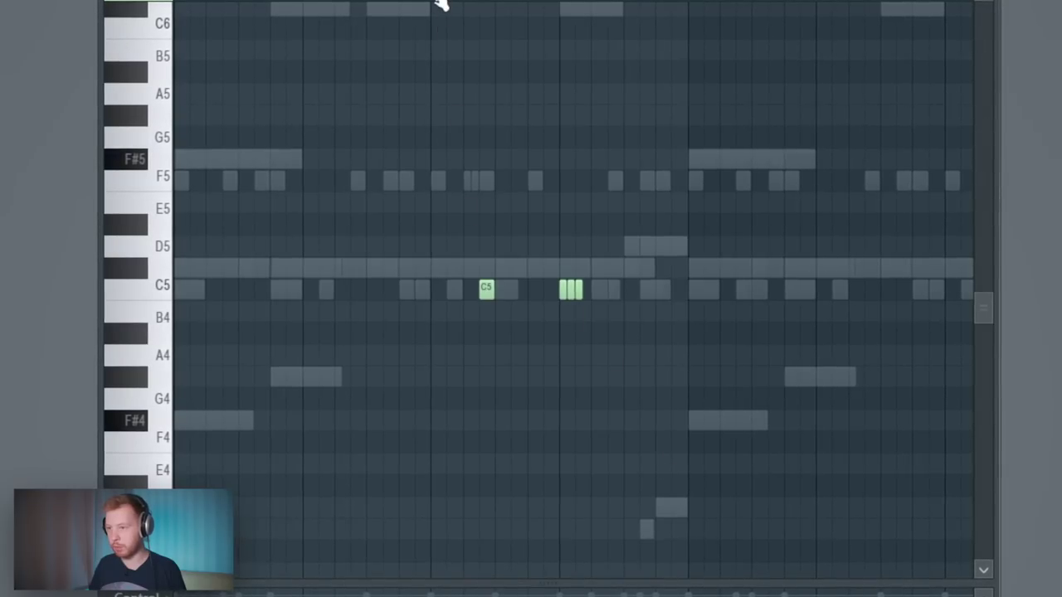
key("space")
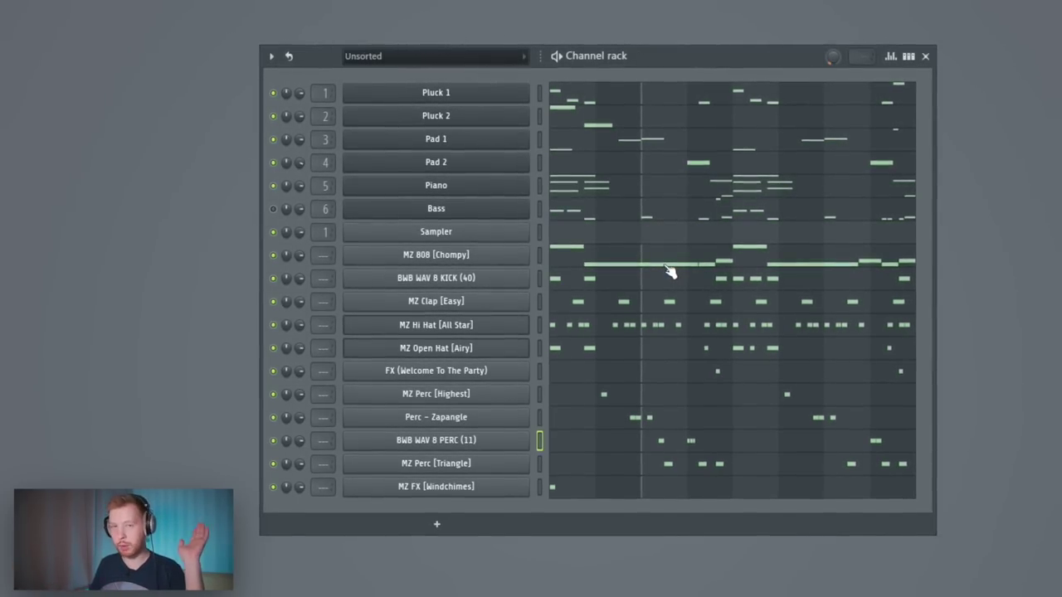
Step: Rename the 808, kick and clap channels as 808, KICK and Clap
middle_click(421, 256)
type("808")
key("Return")
middle_click(462, 279)
type("KICK")
key("Return")
middle_click(440, 302)
type("Clap")
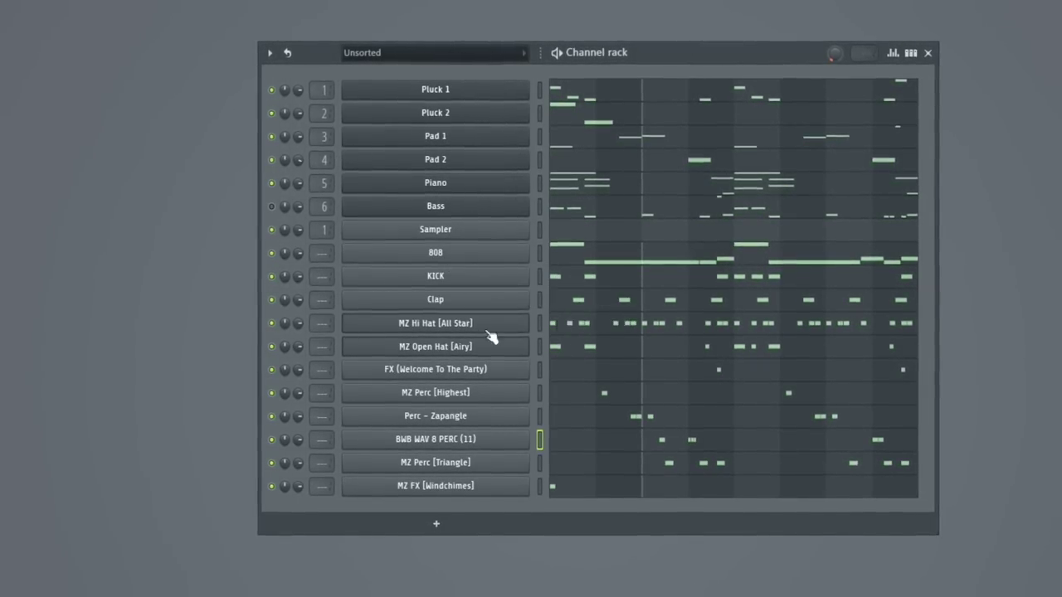
Step: Rename the hat, FX and first two percussion channels as Hi Hat, Open Hat, Stomp, Perc H and Perc Zap
type("Perc H")
key("Return")
middle_click(473, 416)
type("Perc Zap")
key("Return")
Step: Rename the last three channels as Perc 11, Perc Triangle and Windchimes
middle_click(473, 439)
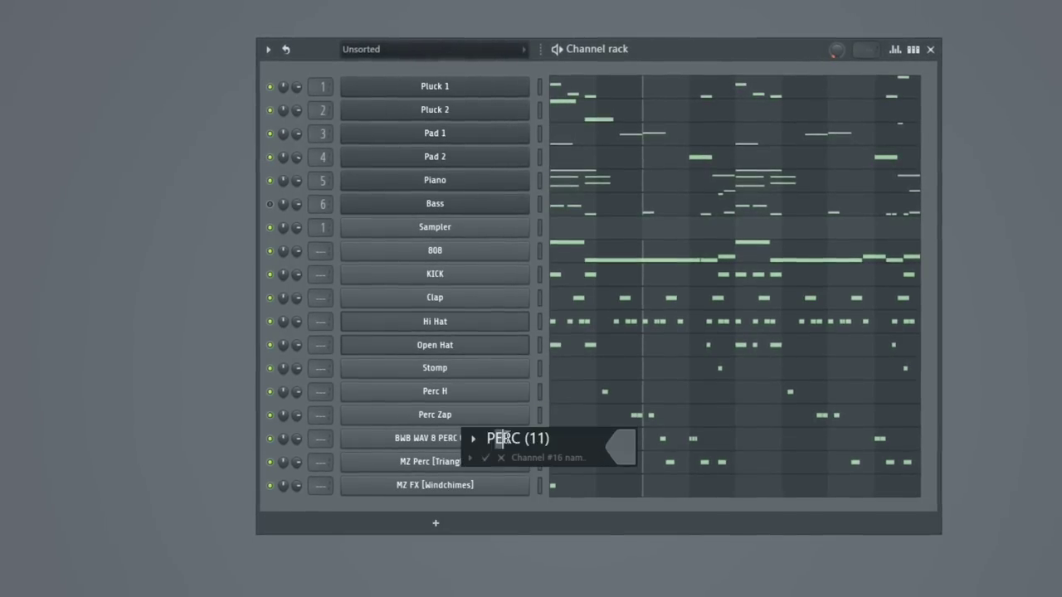
type("Perc 11")
key("Return")
key("Return")
middle_click(465, 487)
type("Windchimes")
key("Return")
Step: Color 808 and KICK blue, Clap purple, the hats teal and the percussion in a pink gradient, and assign them to mixer tracks 10 to 20
left_click_drag(539, 250, 539, 277)
left_click(825, 418)
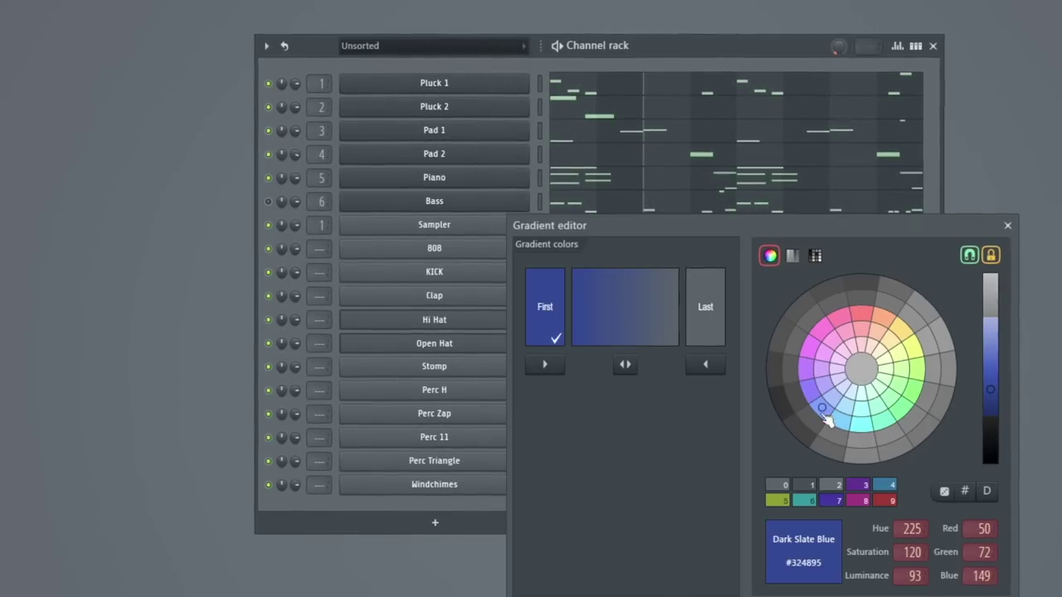
left_click(546, 423)
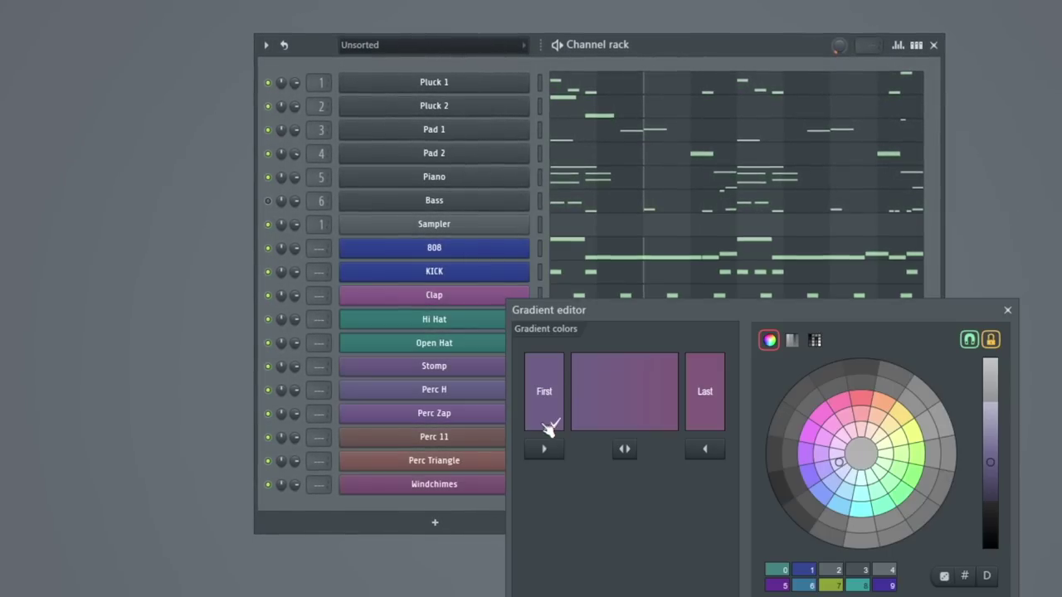
left_click(835, 425)
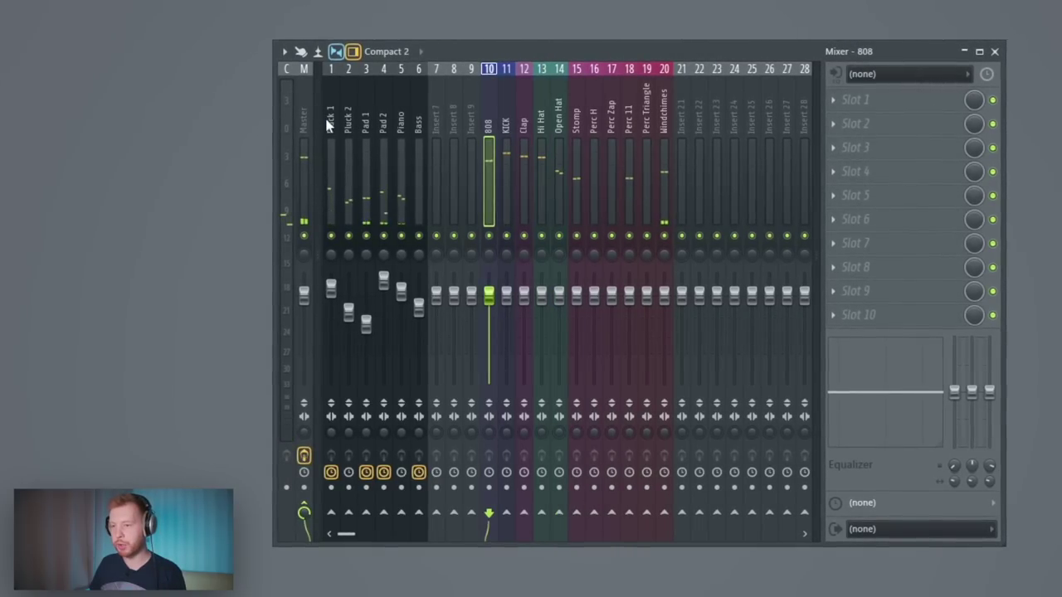
Step: Route the mixer tracks Pluck 1 through Piano only to Insert 7 and solo that bus
left_click_drag(328, 125, 400, 137)
right_click(437, 513)
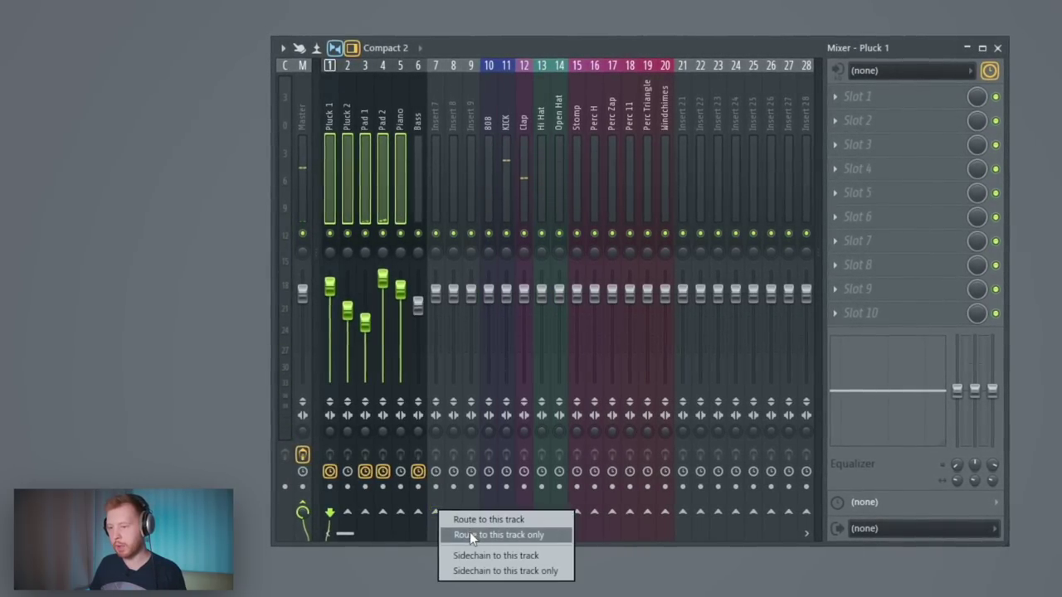
left_click(470, 535)
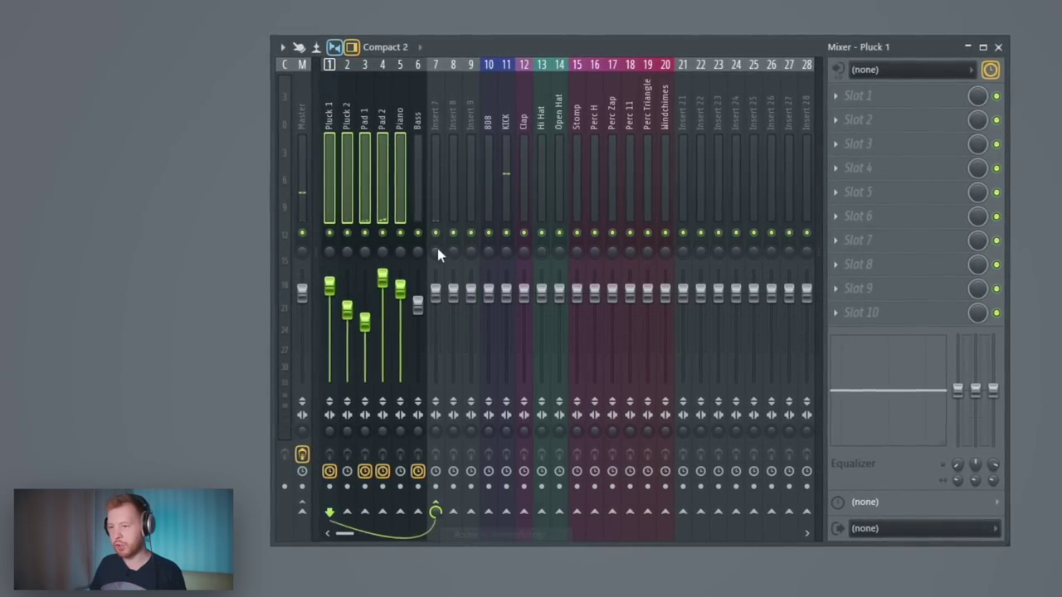
left_click(435, 123)
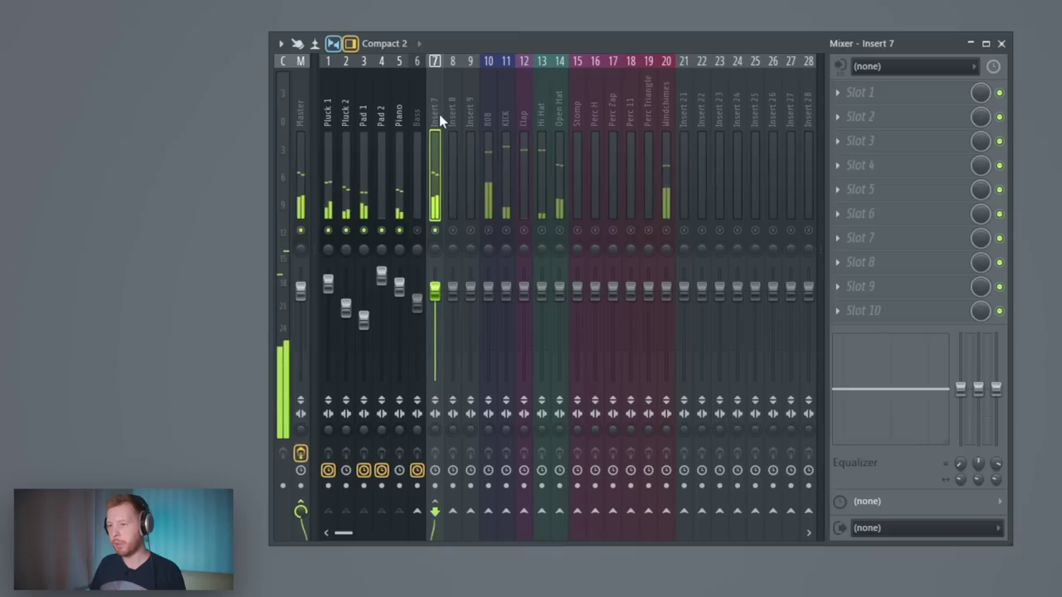
Step: Route the 808 and KICK mixer tracks only to Insert 9 and name that bus LOW BUS
right_click(470, 511)
left_click(498, 532)
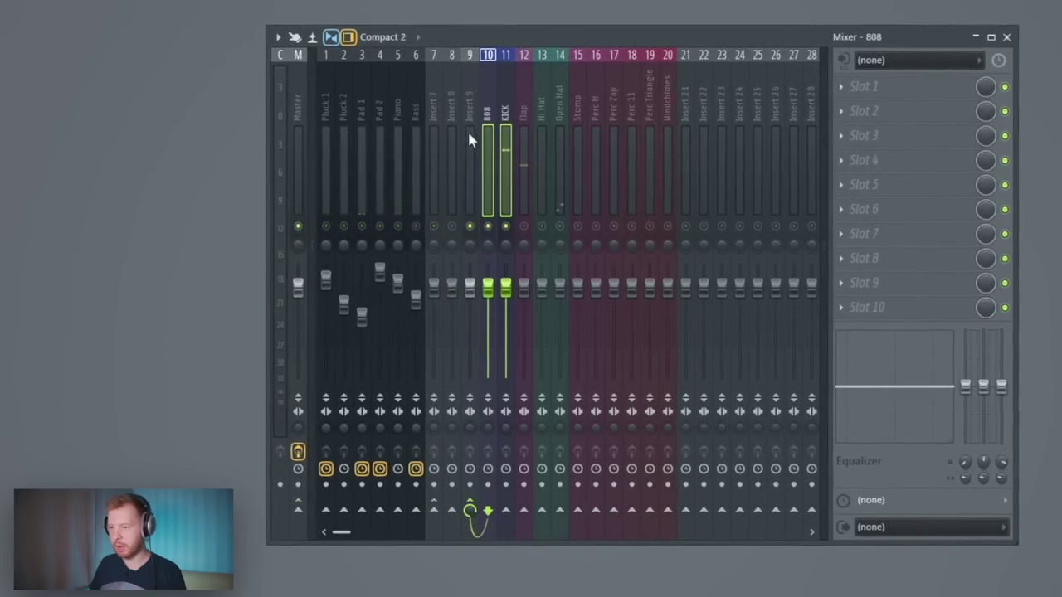
type("L")
type("OW BUS")
key("Return")
Step: Route the mixer tracks Clap through Windchimes only to Insert 22 and name that bus DRM
left_click(528, 90)
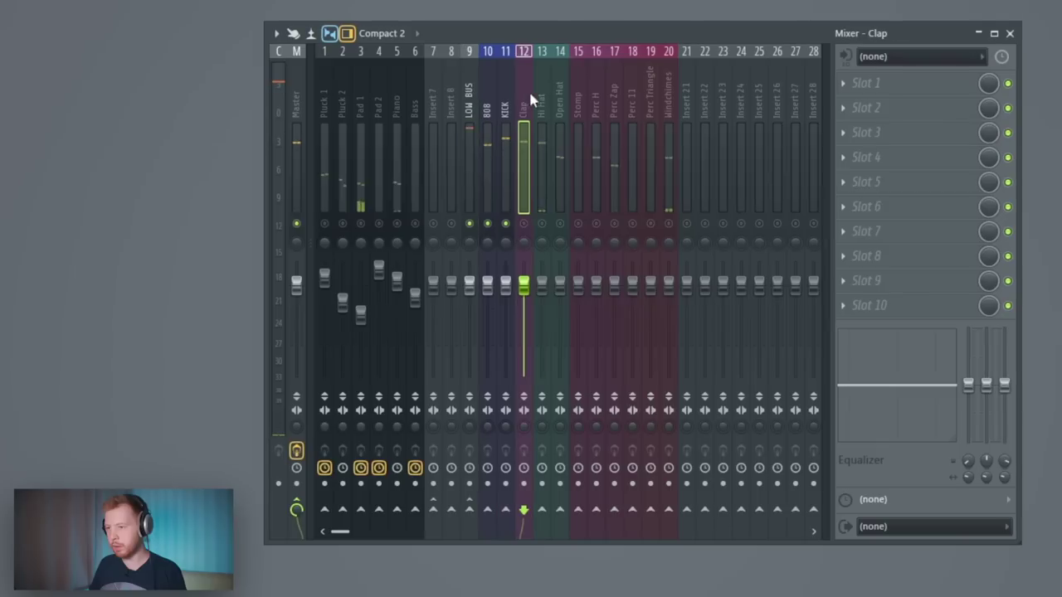
left_click_drag(528, 90, 669, 93)
right_click(706, 511)
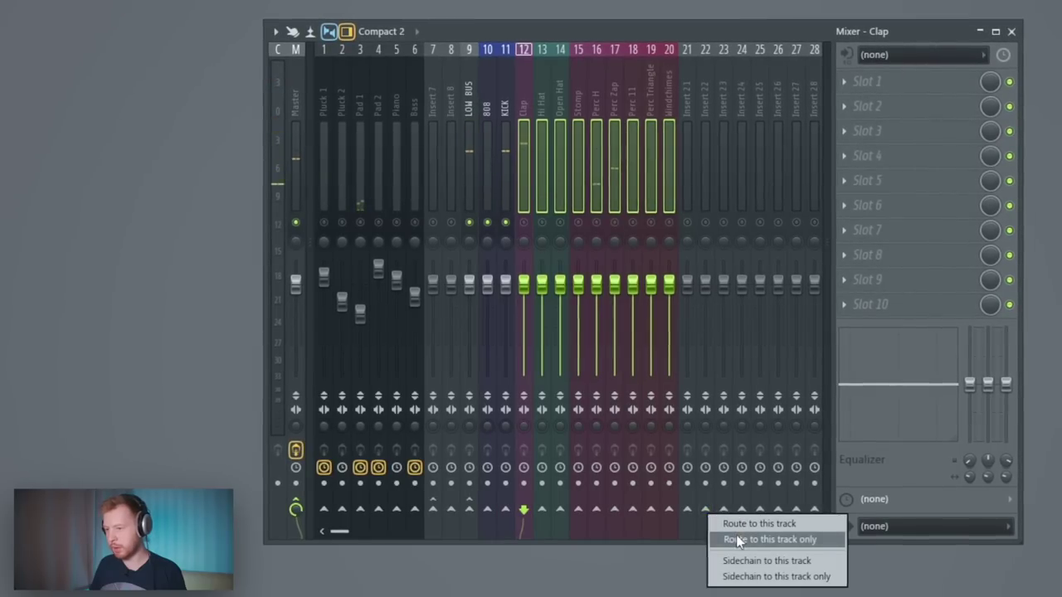
left_click(738, 541)
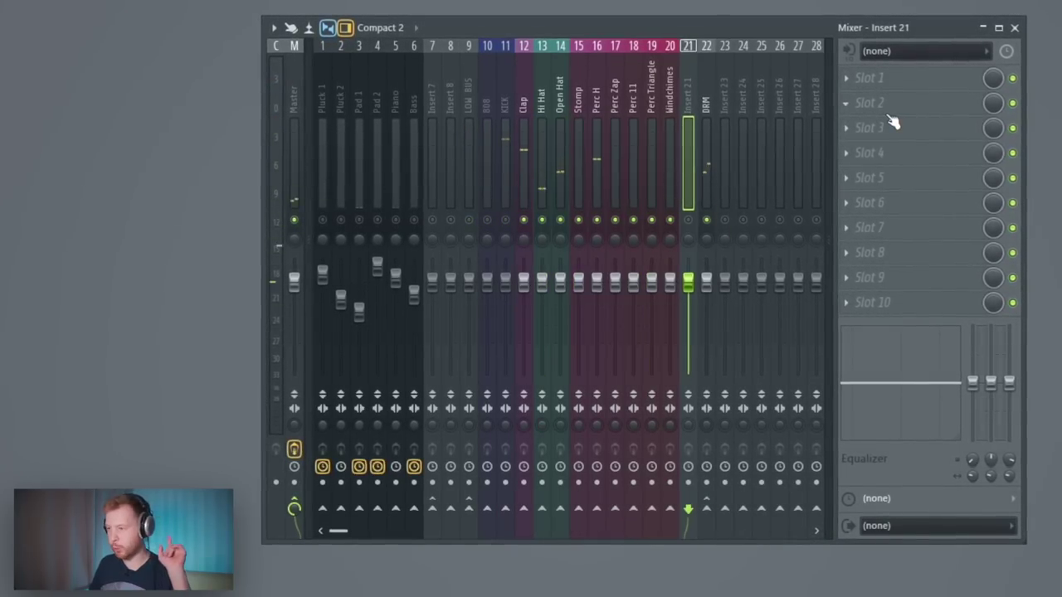
Step: Add ValhallaVintageVerb to slot 2 of Insert 21 and load its Halls preset Fat Snare Hall
left_click(886, 113)
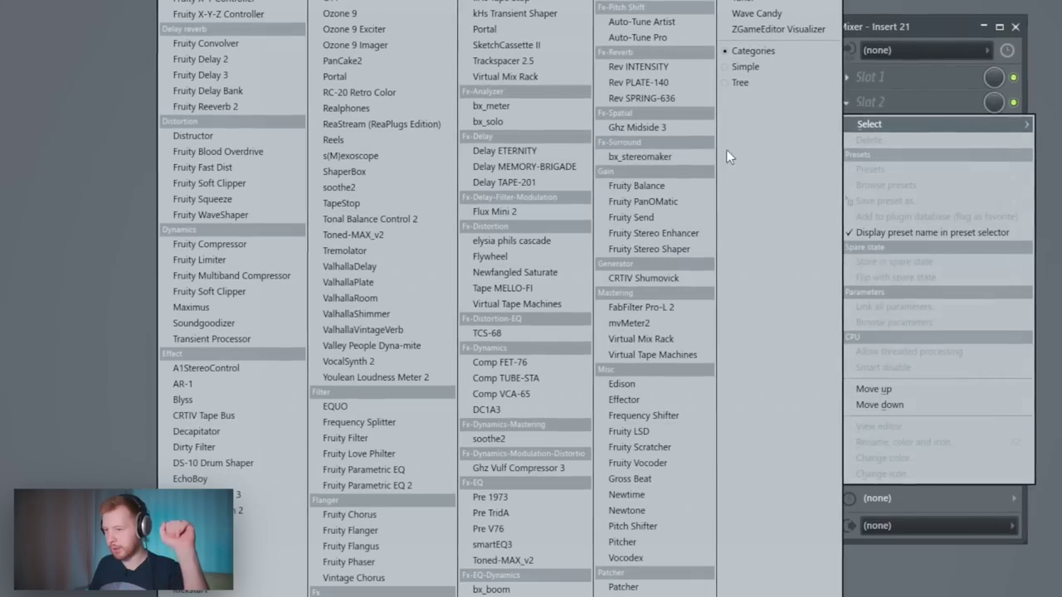
left_click(396, 329)
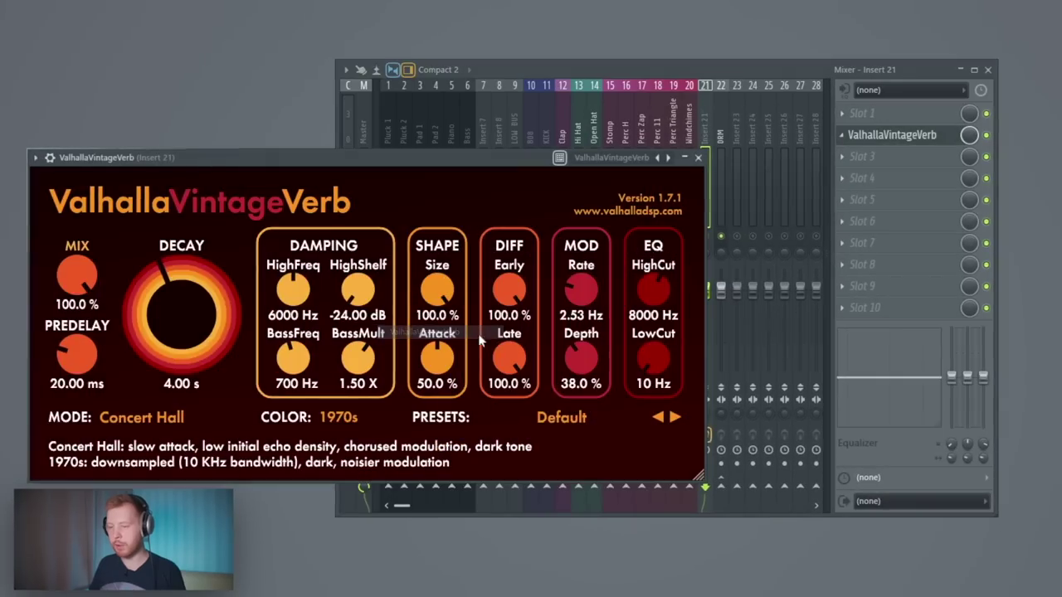
left_click(602, 421)
mouse_move(550, 261)
mouse_move(531, 290)
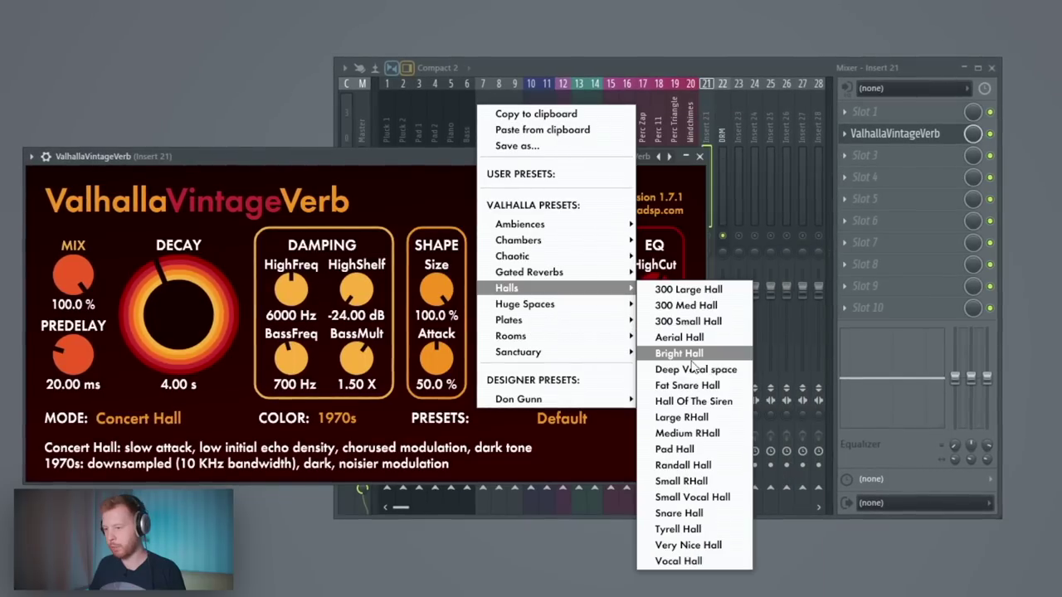
left_click(688, 385)
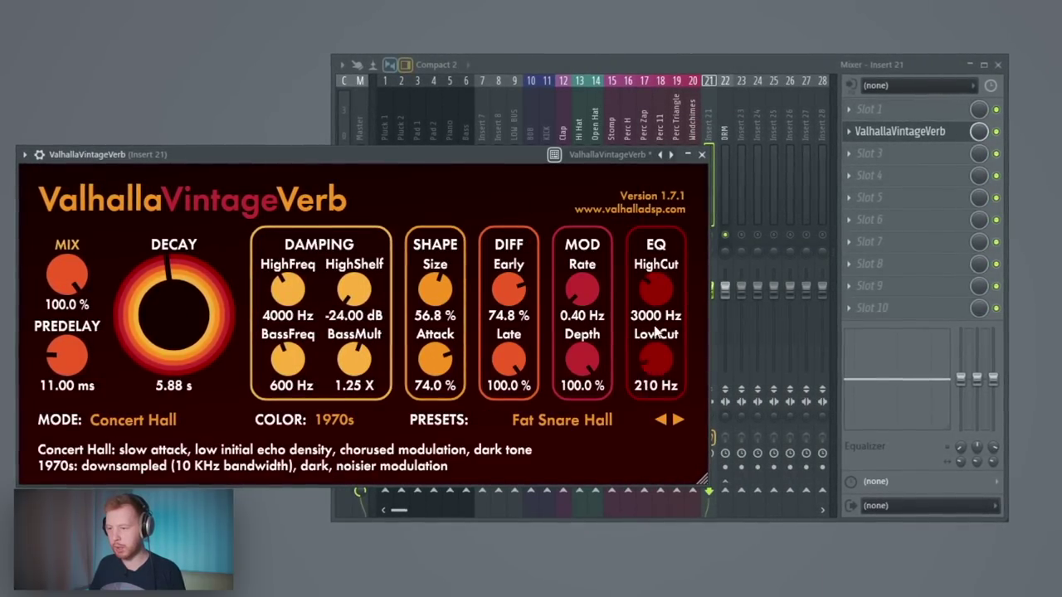
Step: Name Insert 21 RVR and open its routing choices towards the DRM bus
left_click(707, 117)
key("F2")
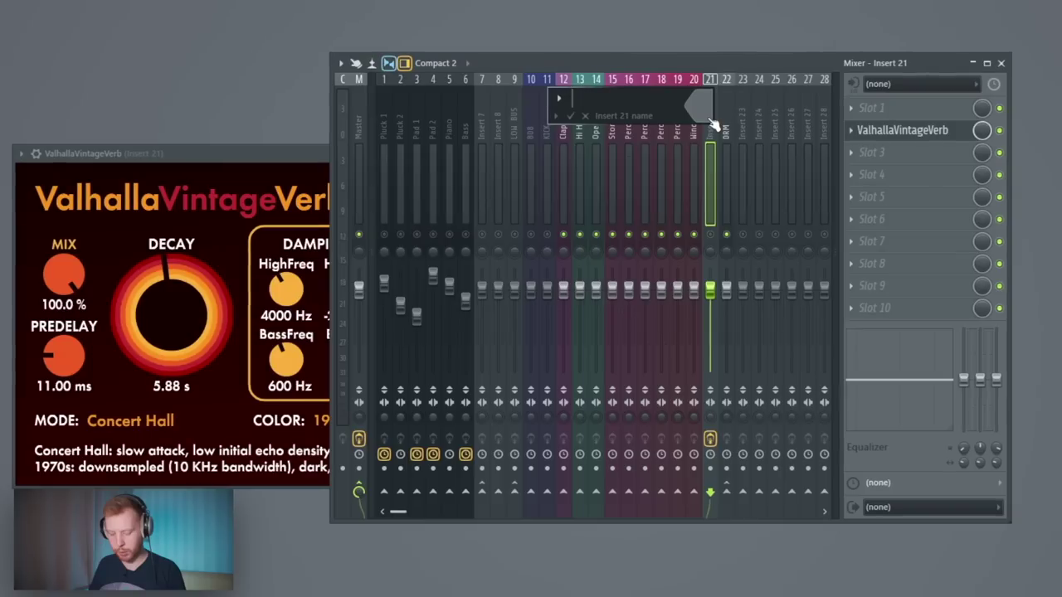
type("RVR")
key("Return")
right_click(727, 494)
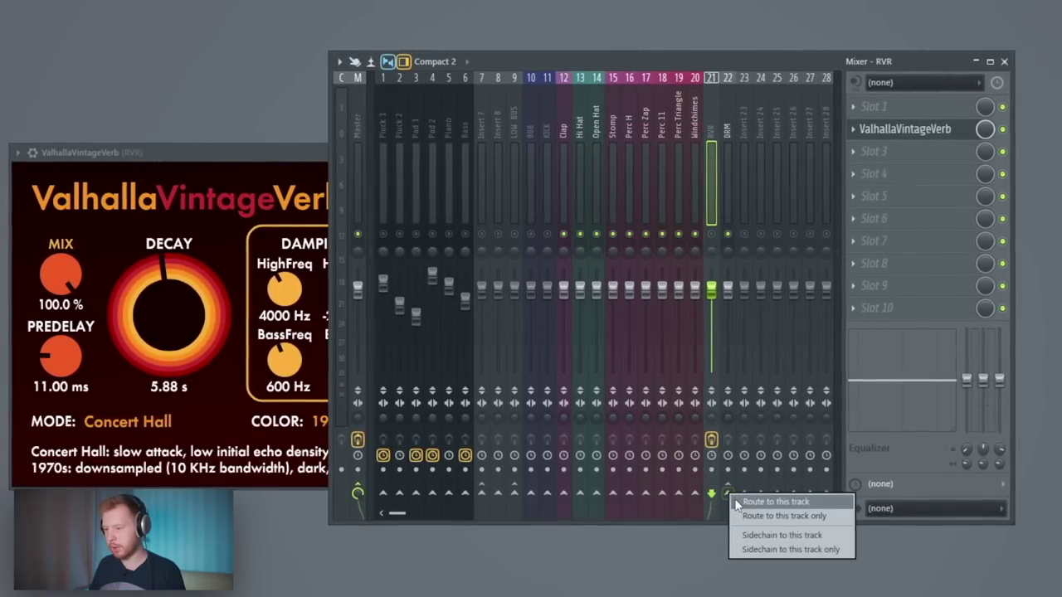
left_click(711, 116)
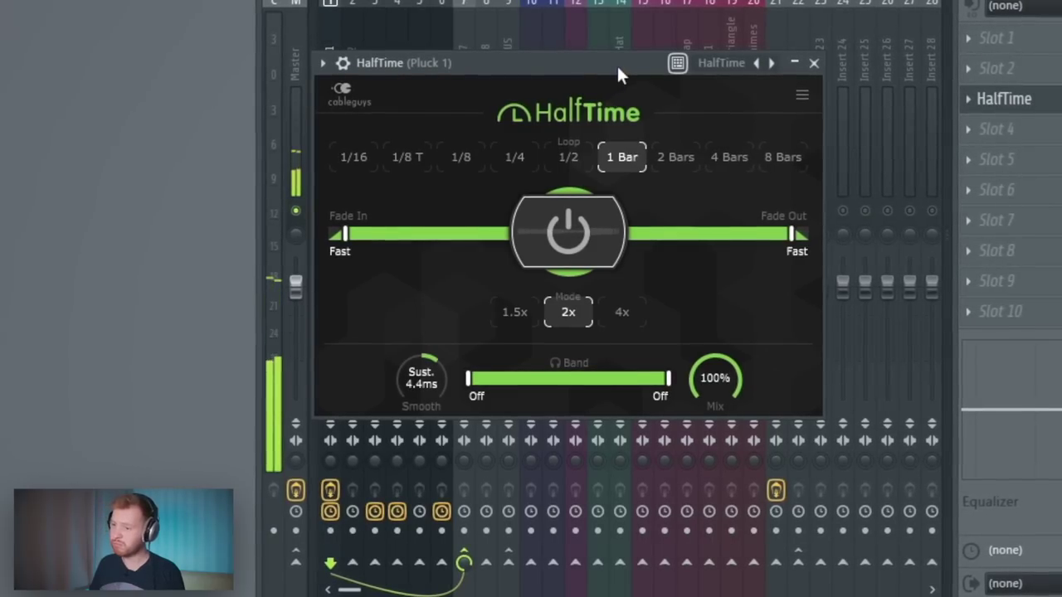
Step: Set HalfTime on Pluck 1 to a 1/4 loop with a 30% mix
left_click(514, 159)
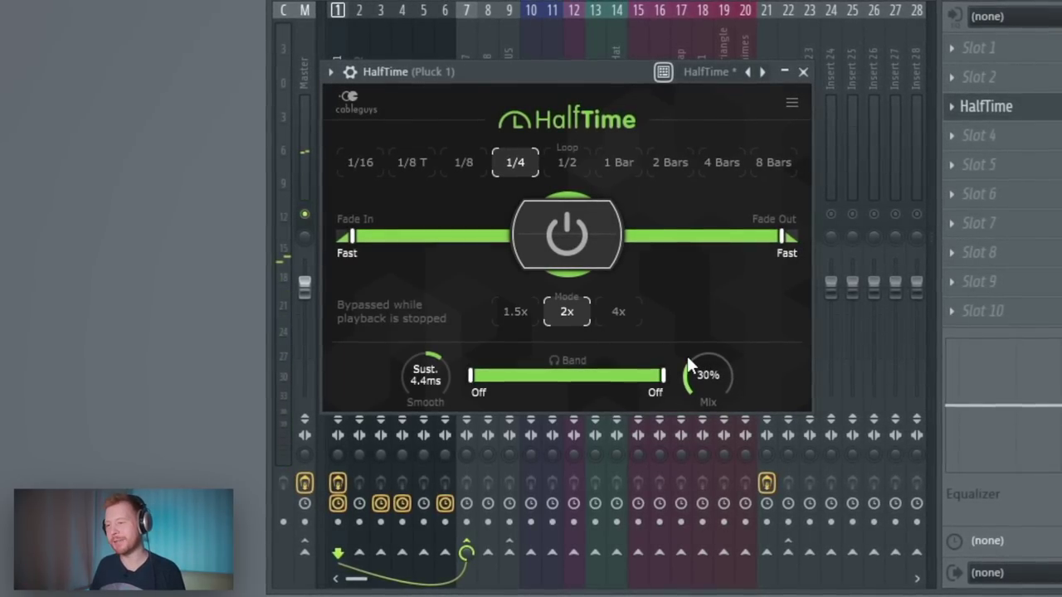
left_click(803, 72)
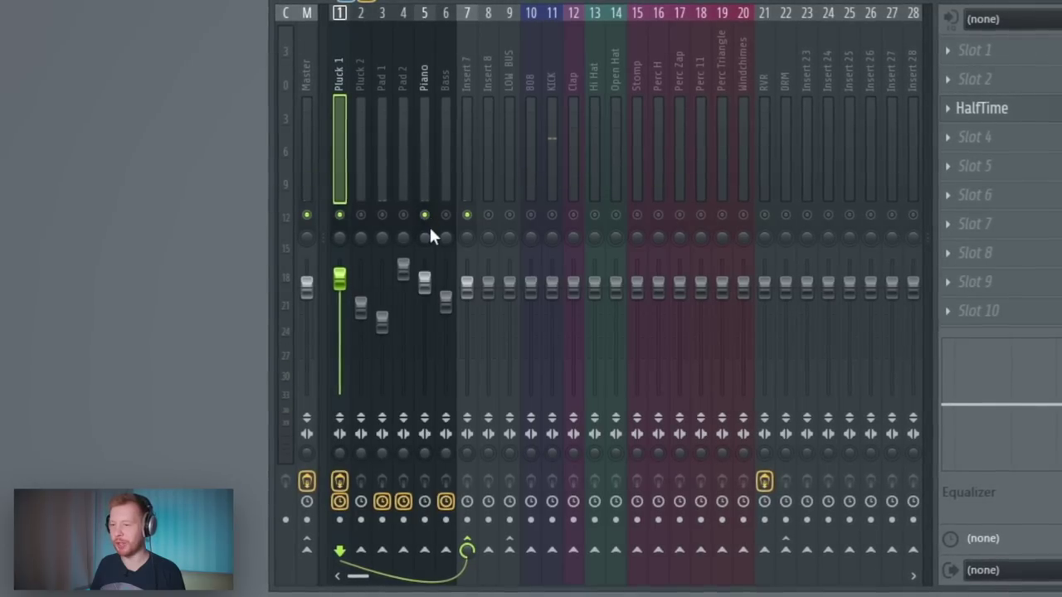
left_click(420, 50)
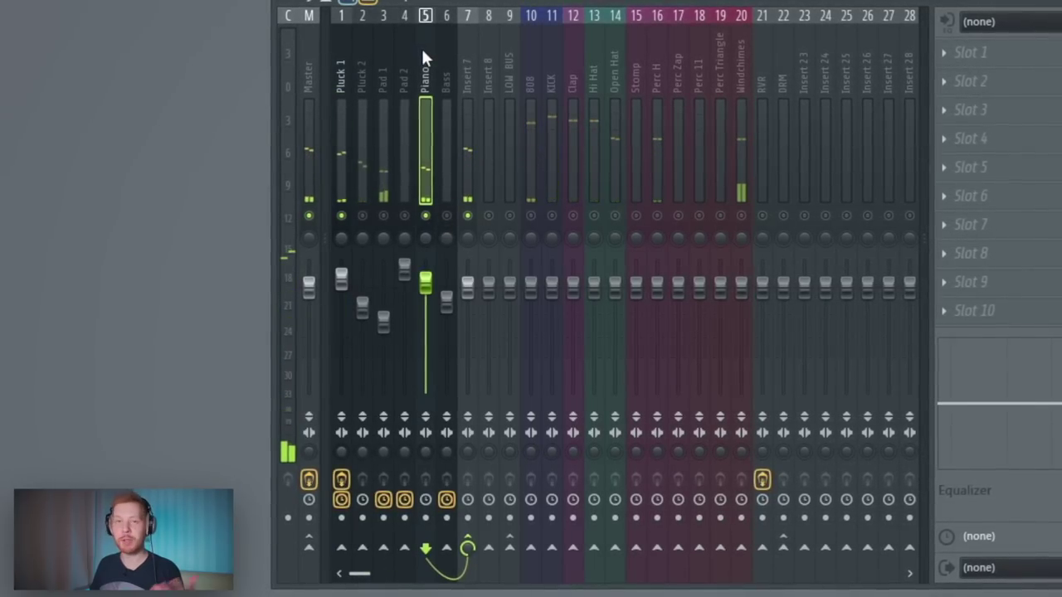
Step: Add ValhallaShimmer to slot 4 of Pluck 1 with its mix at 0.10, and raise Pluck 1's volume slightly
left_click(971, 137)
mouse_move(963, 165)
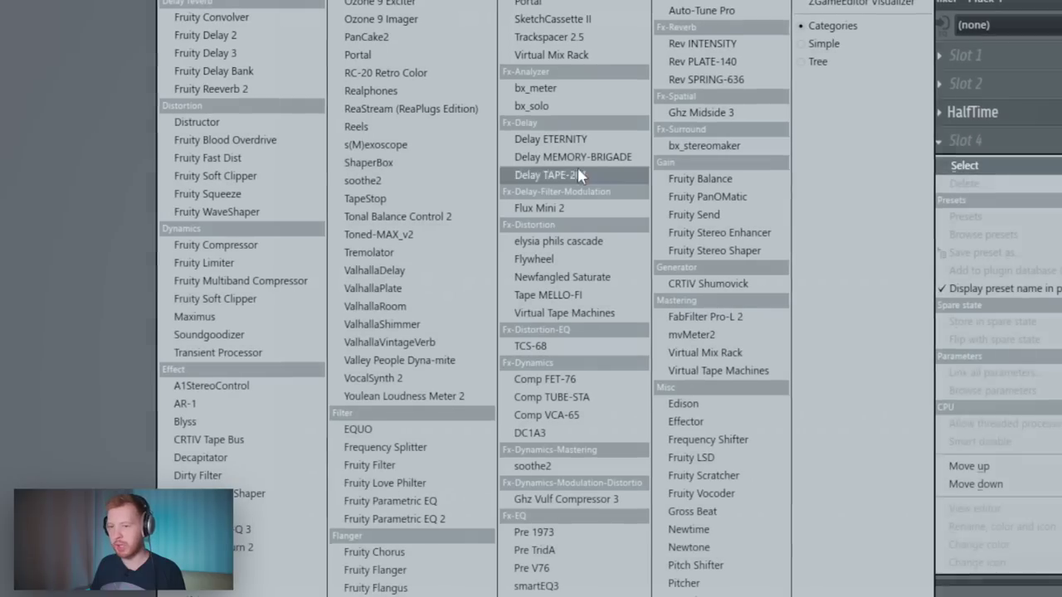
left_click(451, 327)
left_click_drag(303, 174, 488, 170)
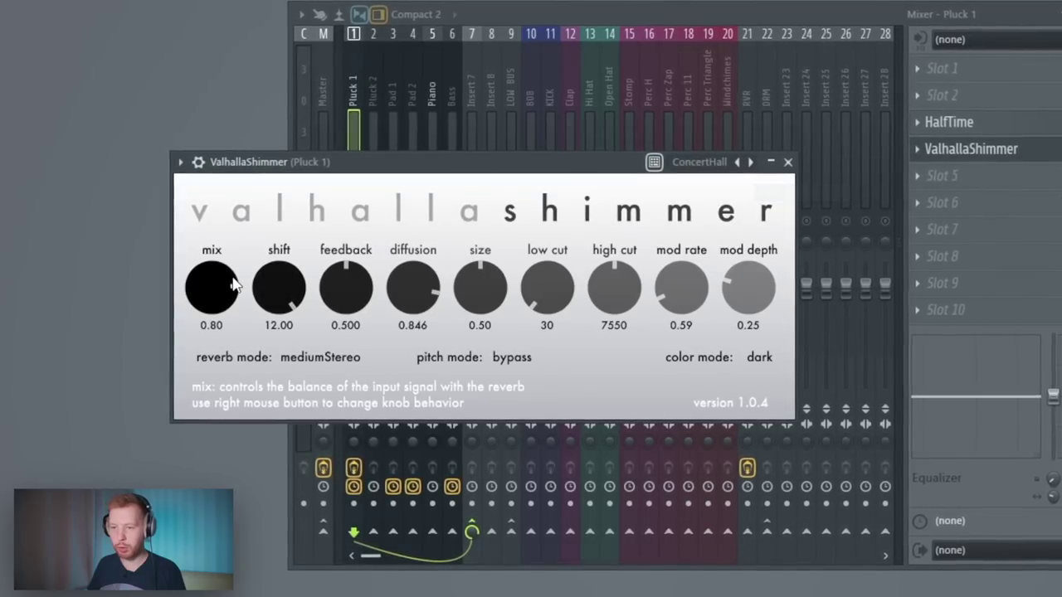
left_click_drag(207, 287, 226, 434)
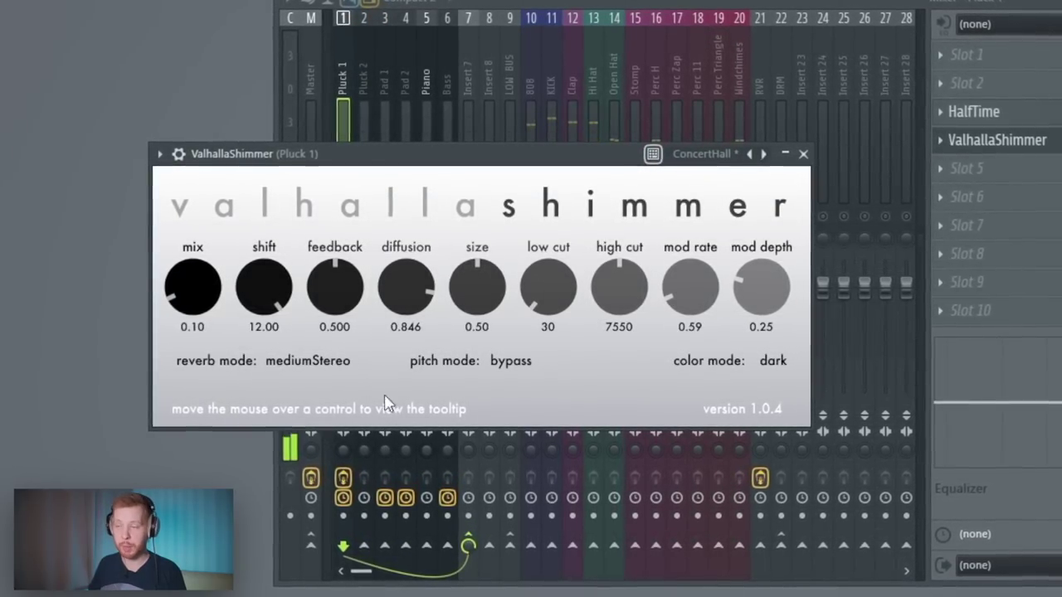
left_click(803, 155)
left_click_drag(342, 288, 342, 283)
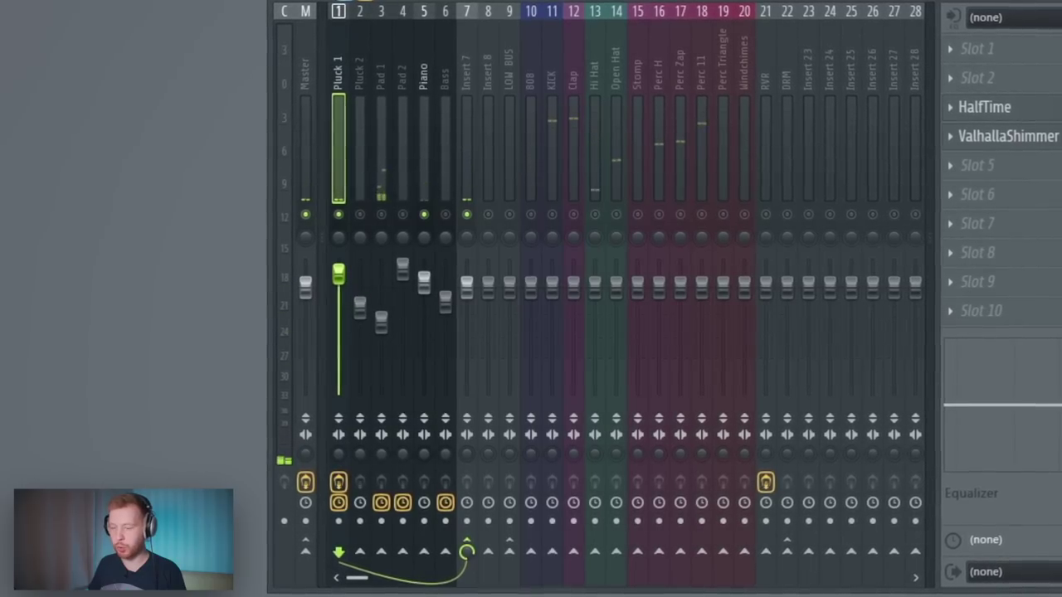
key("space")
Step: Add RC-20 Retro Color to the Piano mixer track
left_click(420, 171)
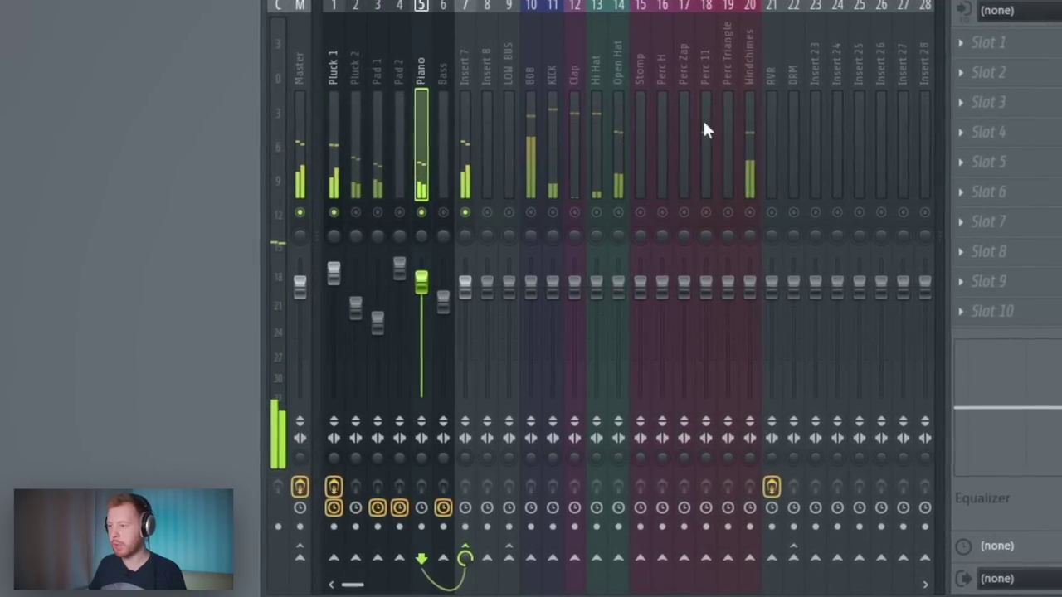
left_click(988, 42)
left_click(327, 85)
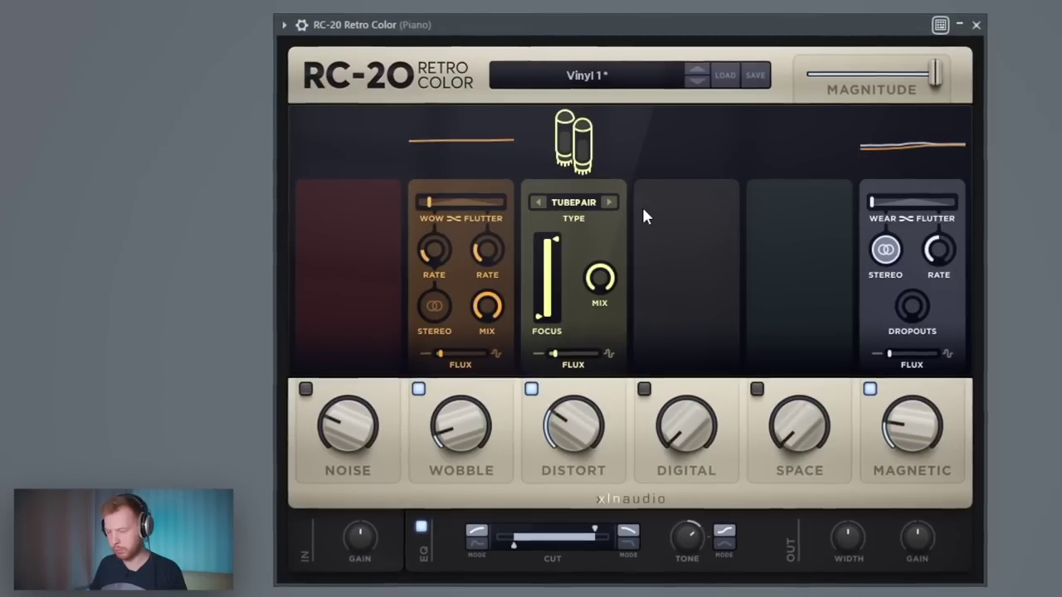
Step: Turn up Space in the Piano's RC-20, raise both EQ cut limits and set Tone to 0.0 dB
left_click_drag(809, 438, 809, 388)
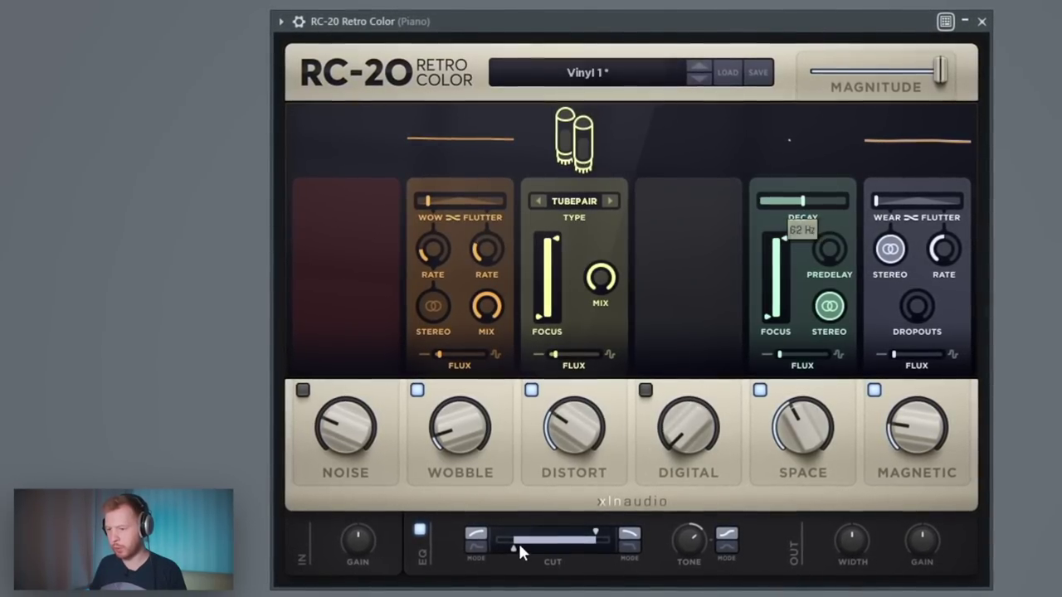
left_click_drag(515, 547, 524, 548)
left_click_drag(597, 533, 610, 534)
left_click_drag(689, 541, 682, 579)
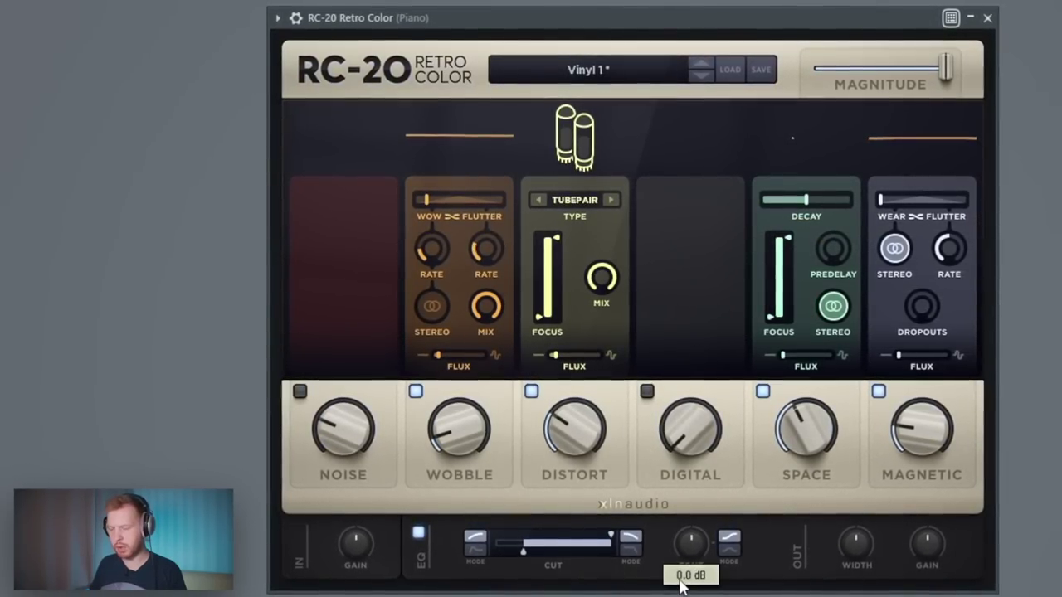
left_click_drag(523, 553, 529, 557)
left_click_drag(814, 428, 814, 421)
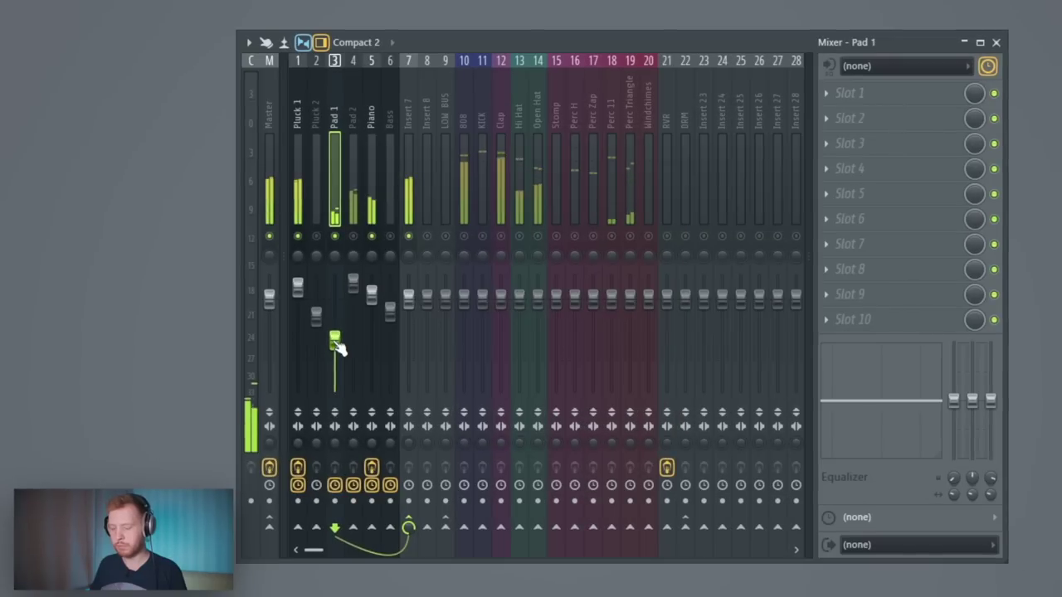
Step: Add HalfTime to slot 3 of Pad 1 with a 1/4 loop and a 48% mix
left_click(828, 197)
left_click(279, 61)
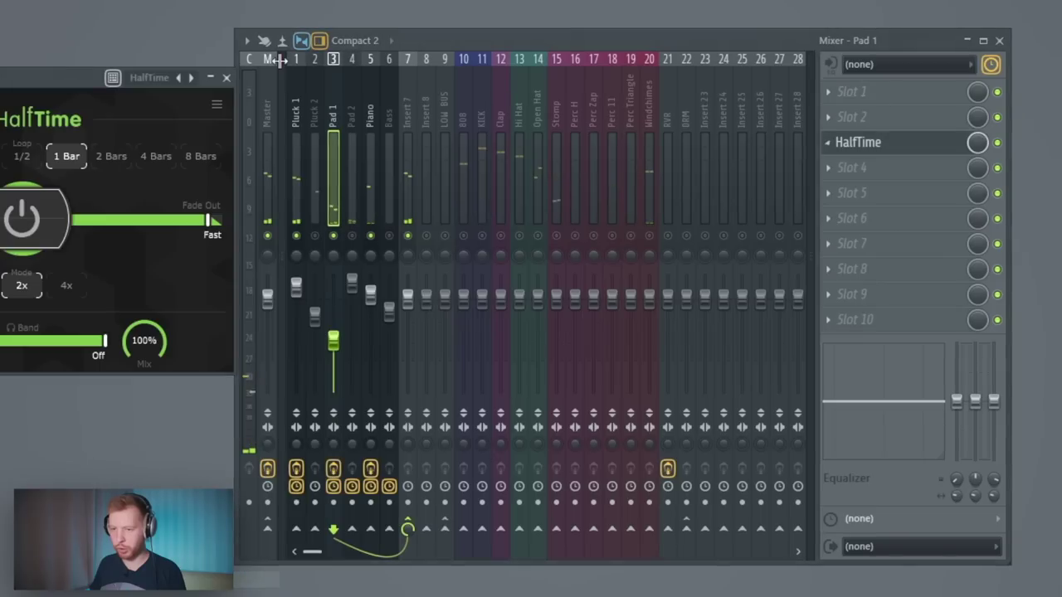
left_click_drag(72, 80, 525, 128)
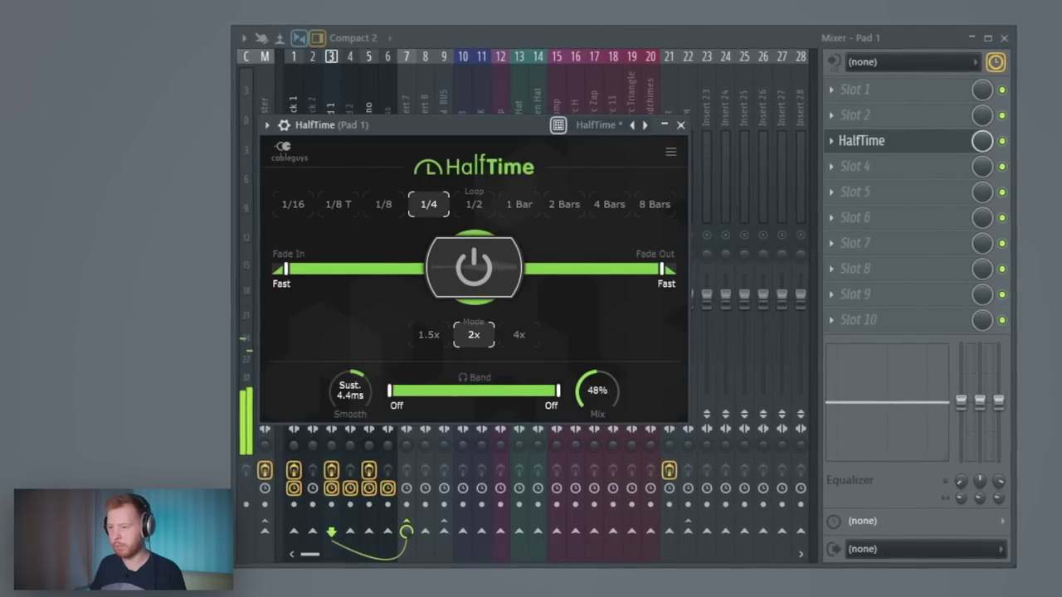
left_click(682, 126)
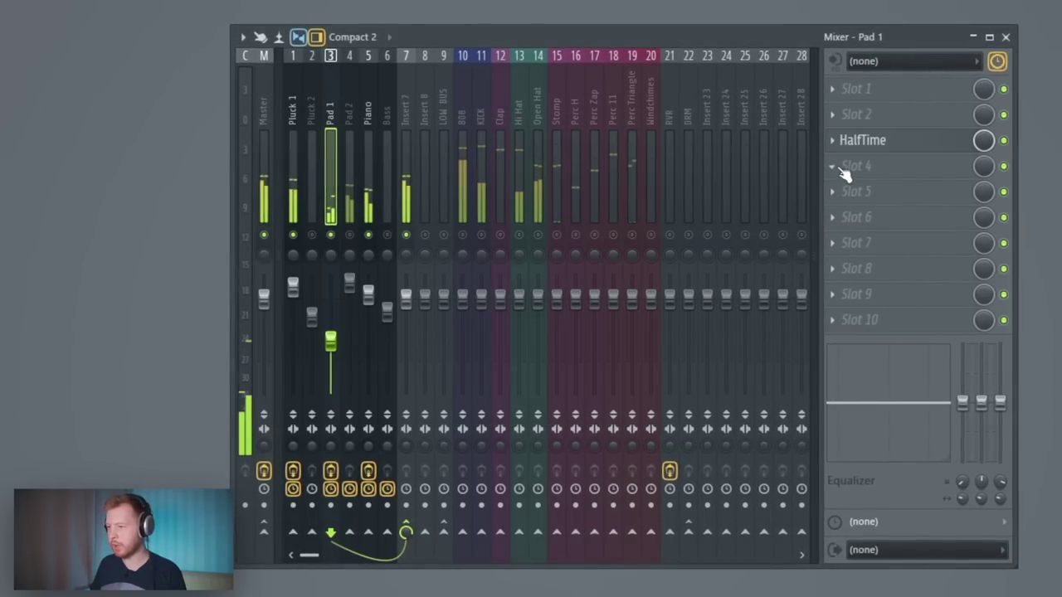
Step: Add PanCake2 to slot 4 of Pad 1 and set its mix to 69%
left_click(842, 173)
left_click(321, 66)
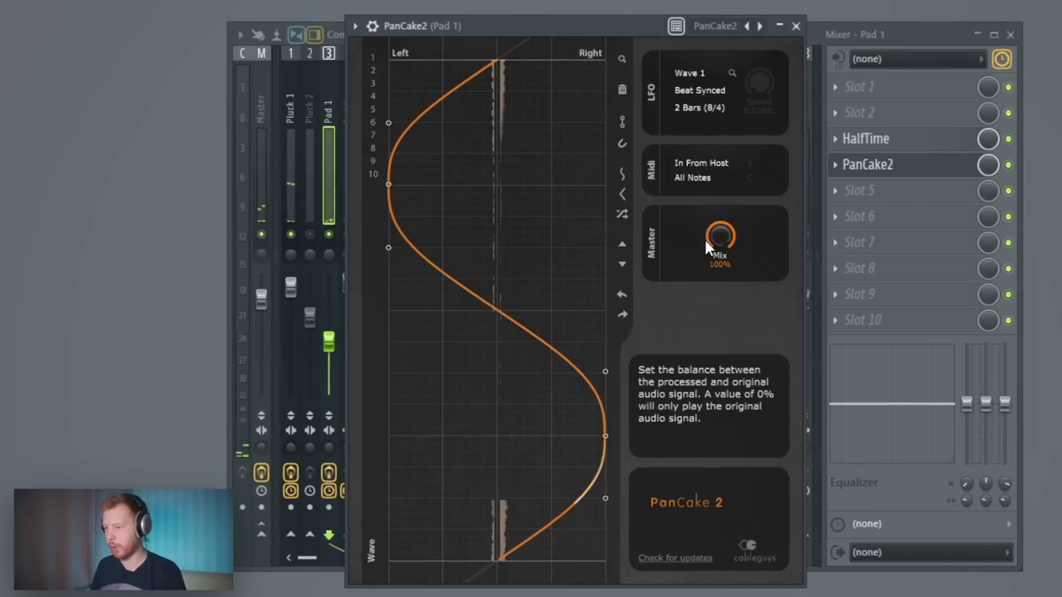
left_click_drag(707, 245, 707, 274)
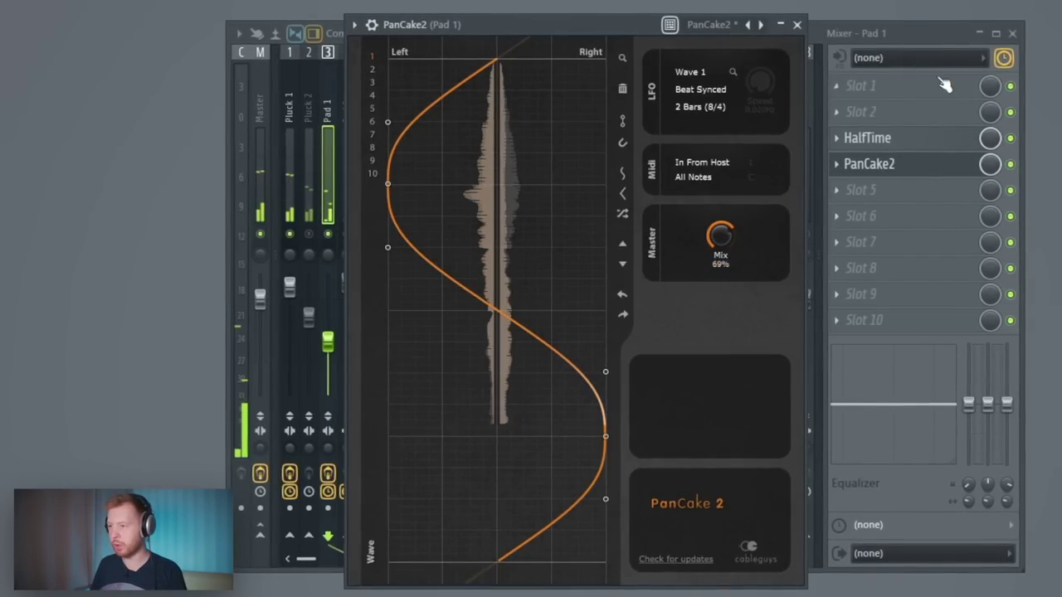
Step: Equalize Pad 1 with a low-band cut of -10.4 at 371 Hz and Pad 2 with a mid-band dip of -4.4
left_click(936, 30)
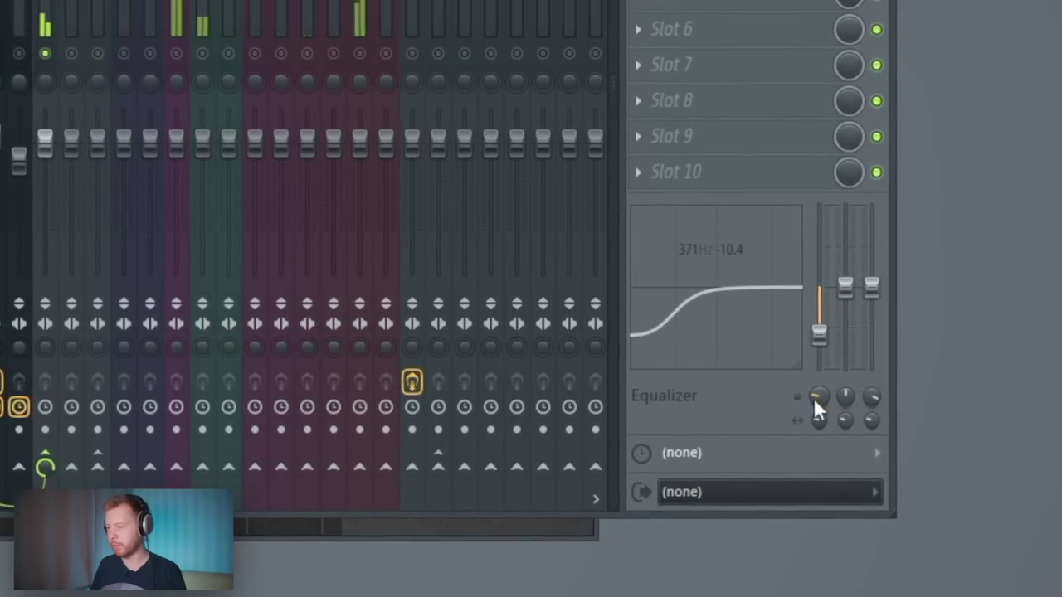
left_click_drag(844, 290, 845, 301)
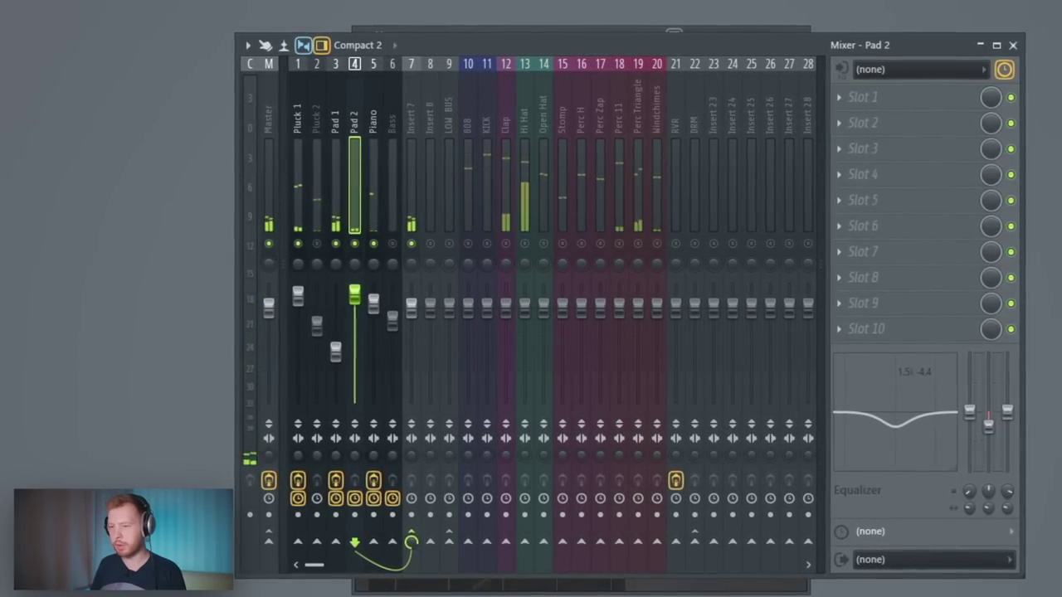
Step: Add ValhallaVintageVerb to slot 2 of Pluck 2 with a 65.2% mix and a 410 Hz LowCut
left_click(318, 81)
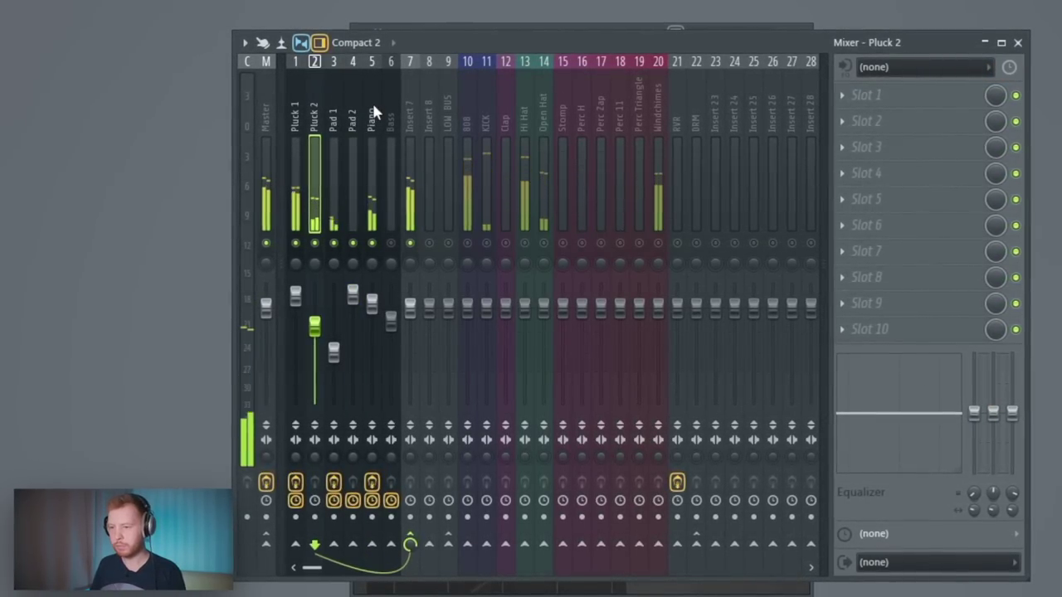
left_click(869, 120)
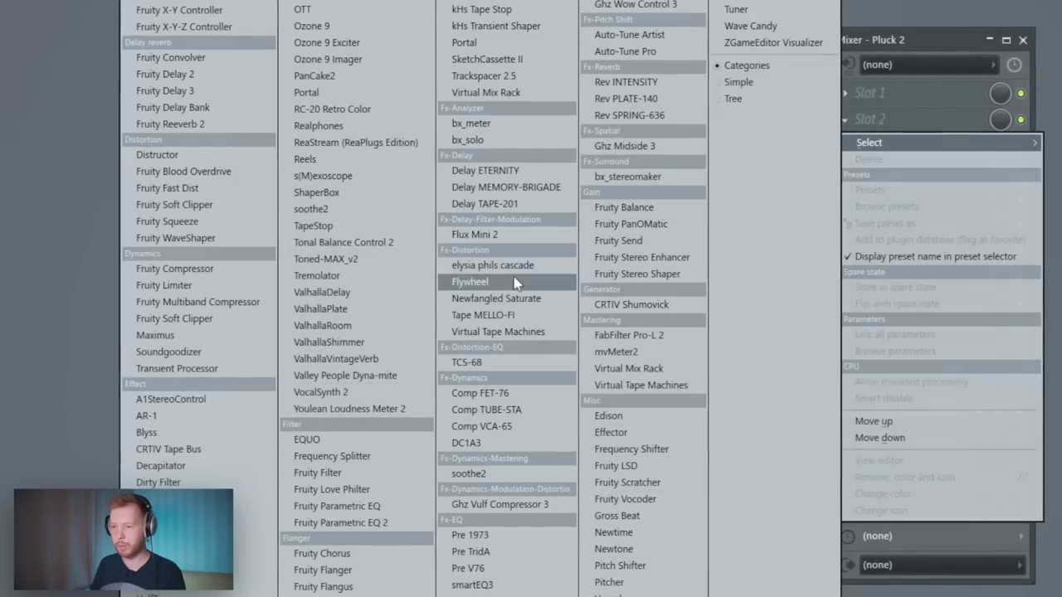
left_click(355, 373)
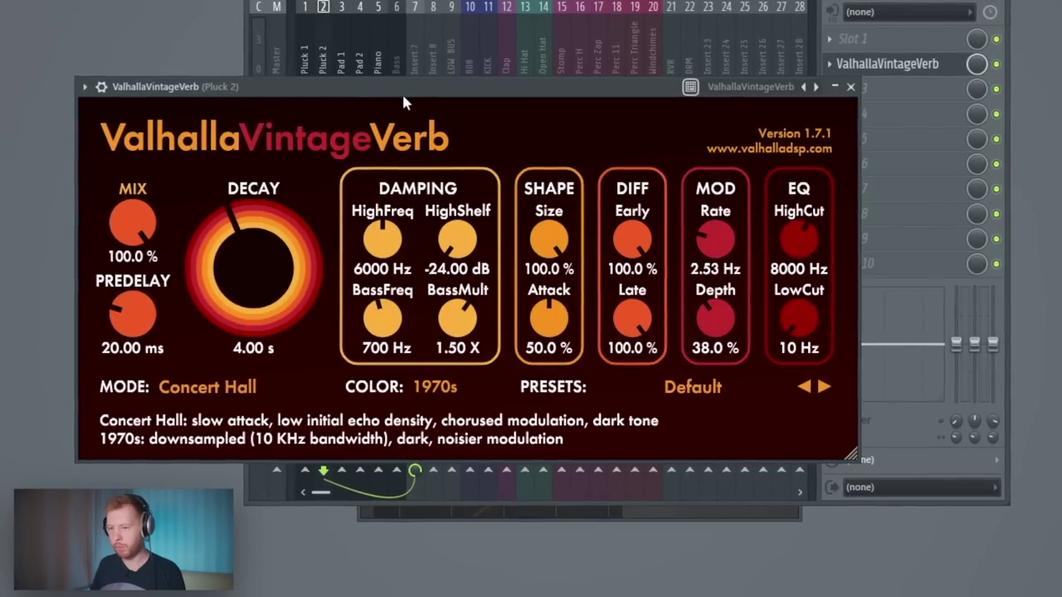
mouse_move(132, 237)
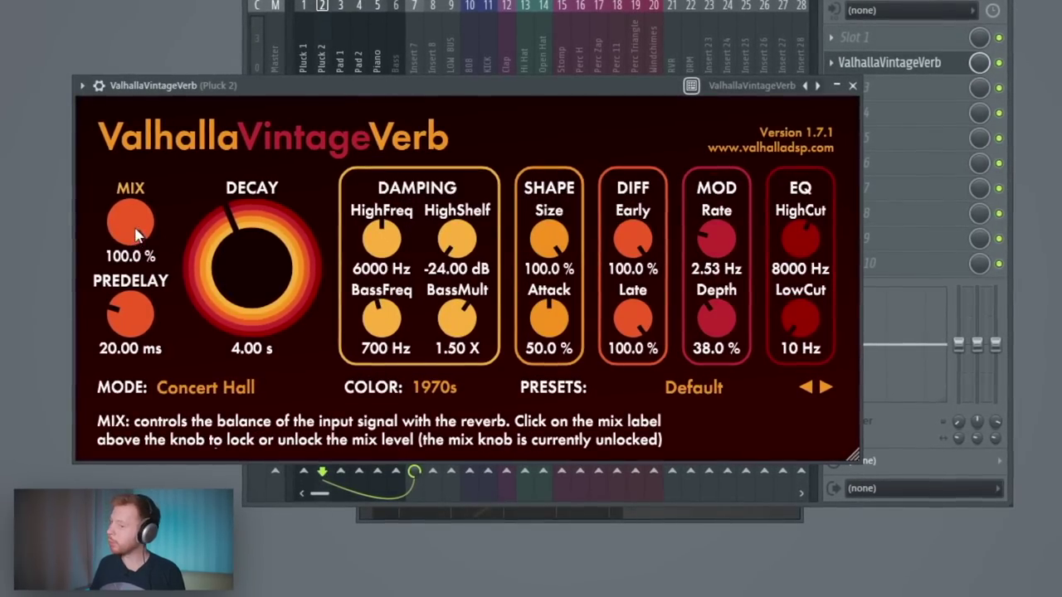
left_click_drag(137, 234, 149, 282)
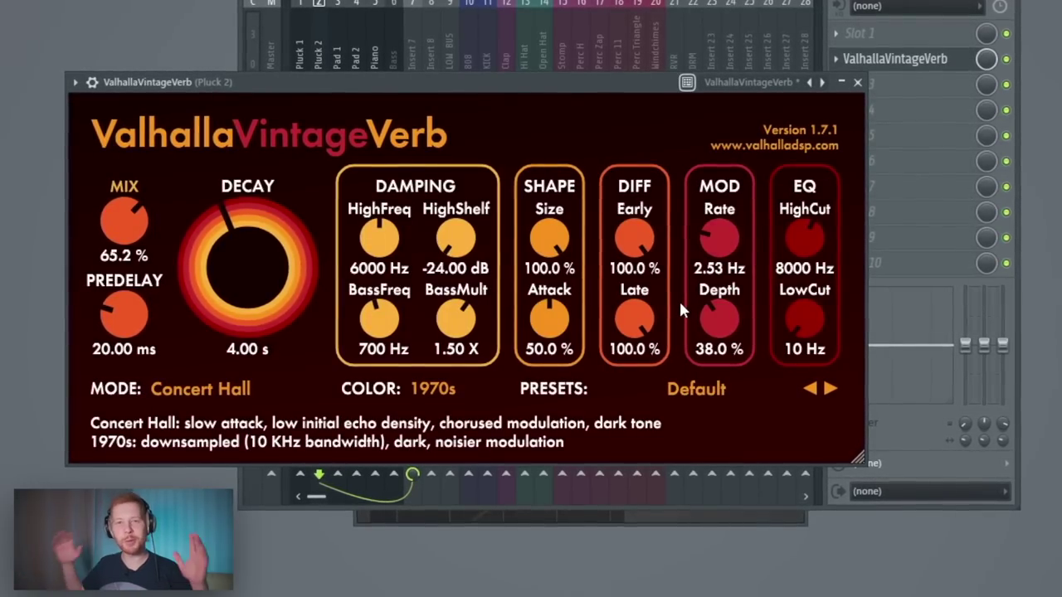
left_click_drag(805, 322, 814, 273)
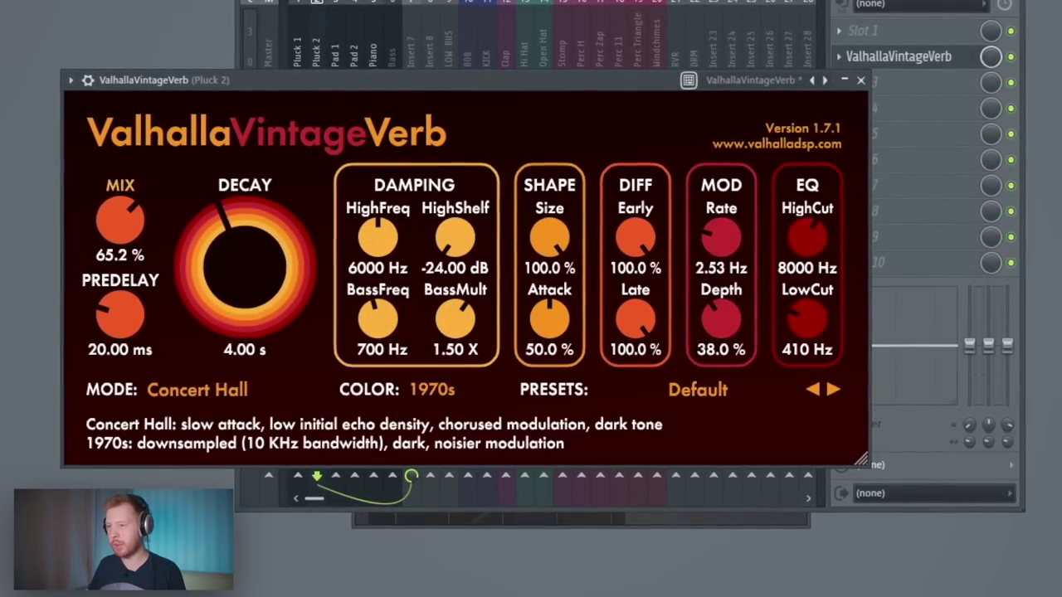
Step: Cut Pluck 2's low EQ band by -5.5 at 524 Hz and lower the track's volume slightly
left_click_drag(969, 345, 969, 363)
left_click_drag(968, 427, 969, 414)
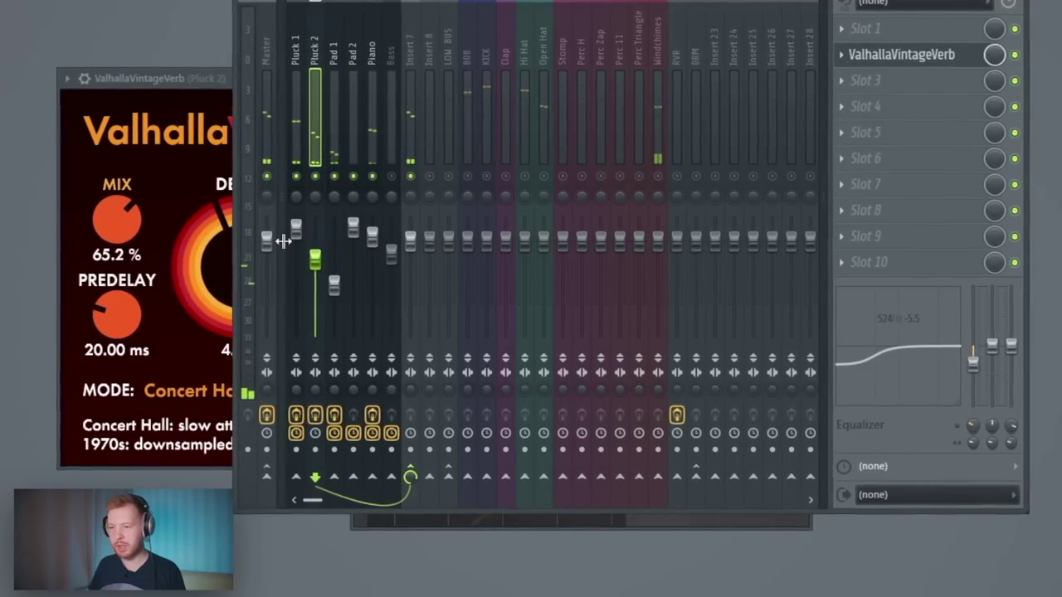
left_click_drag(315, 260, 316, 274)
Step: Add FabFilter Saturn 2 to slot 3 of Insert 7, choose the Clean Tube style and raise the drive slightly
left_click(411, 158)
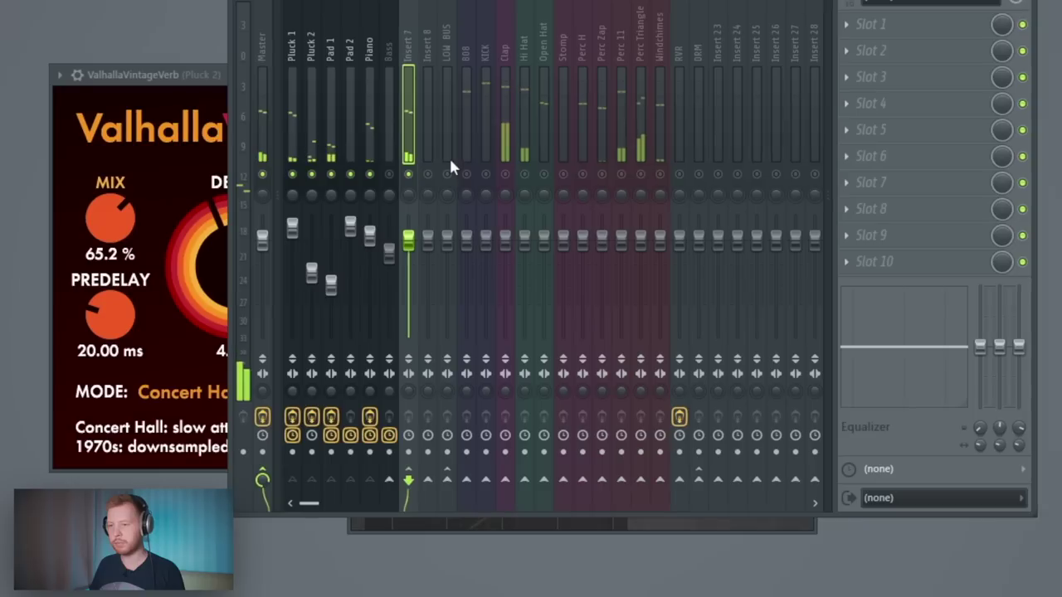
left_click(863, 83)
mouse_move(867, 99)
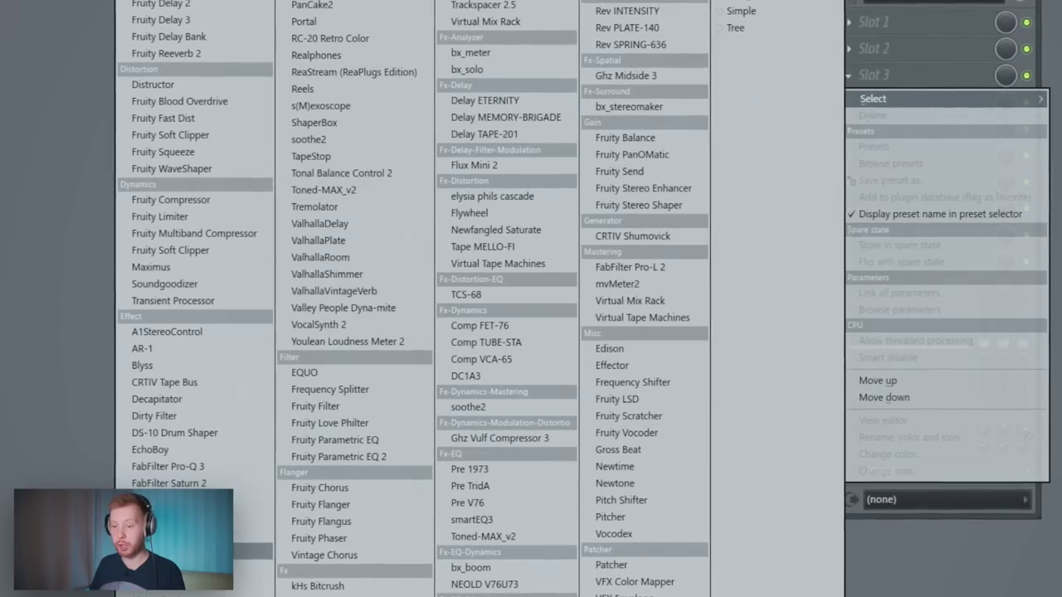
left_click(170, 483)
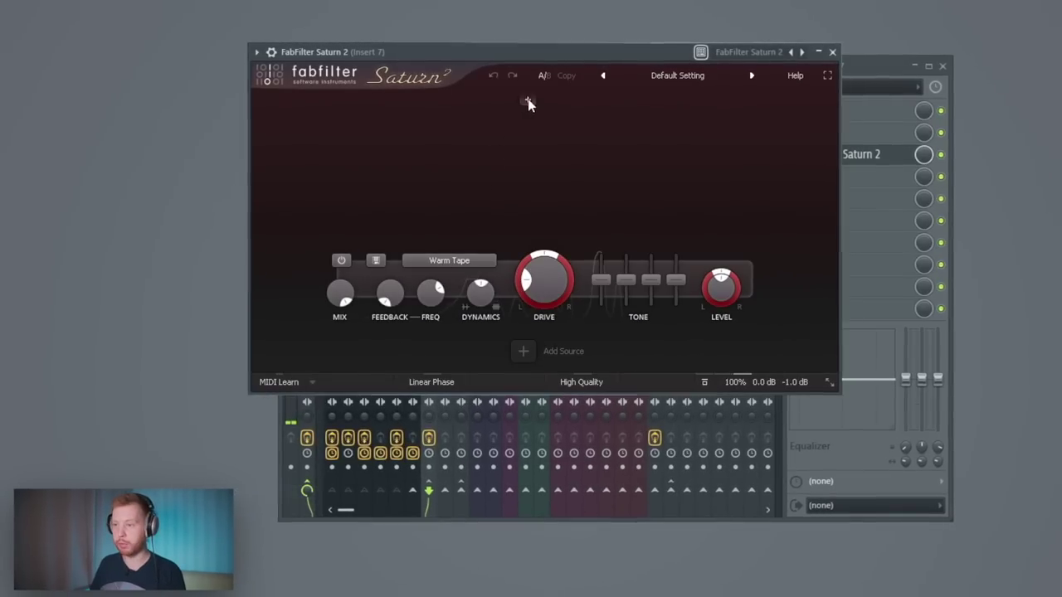
left_click(449, 260)
mouse_move(467, 280)
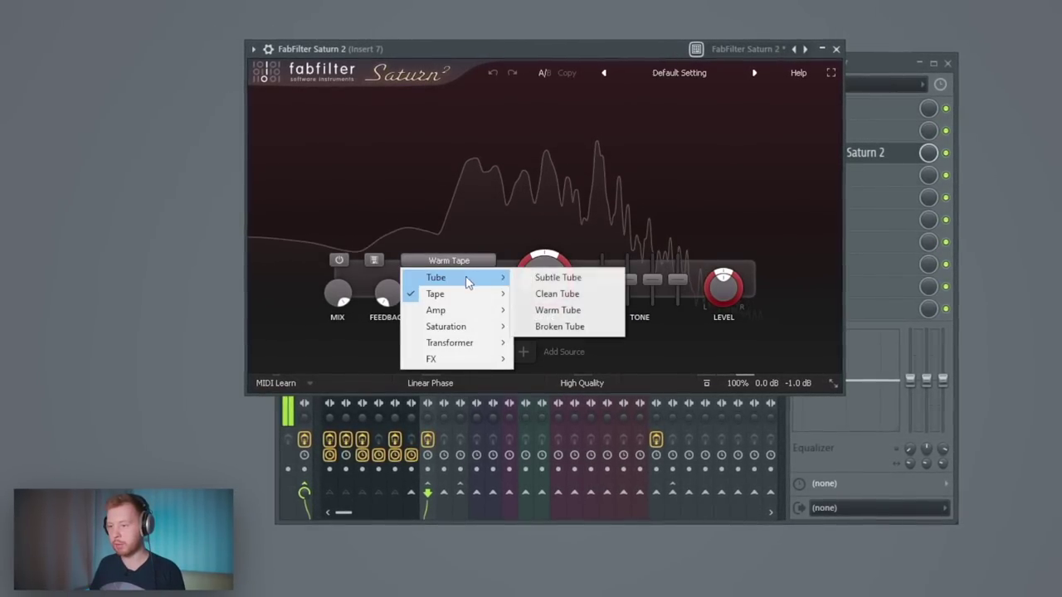
left_click(541, 296)
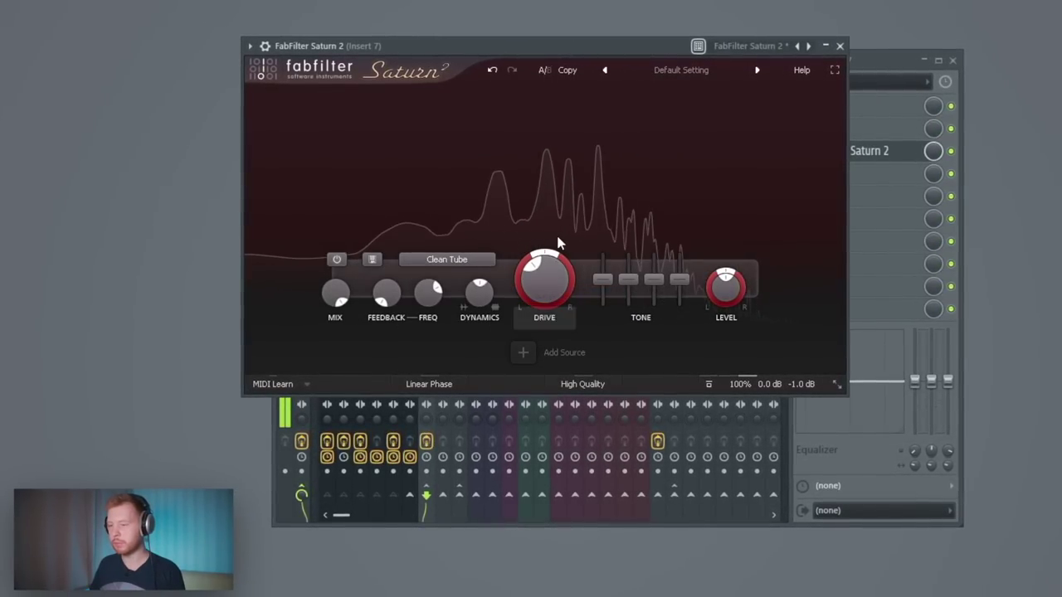
Step: Add FabFilter Pro-Q 3 to slot 2 of Insert 7 with a -12.9 dB low shelf near 30 Hz and a -1.31 dB bell near 904 Hz
left_click(880, 148)
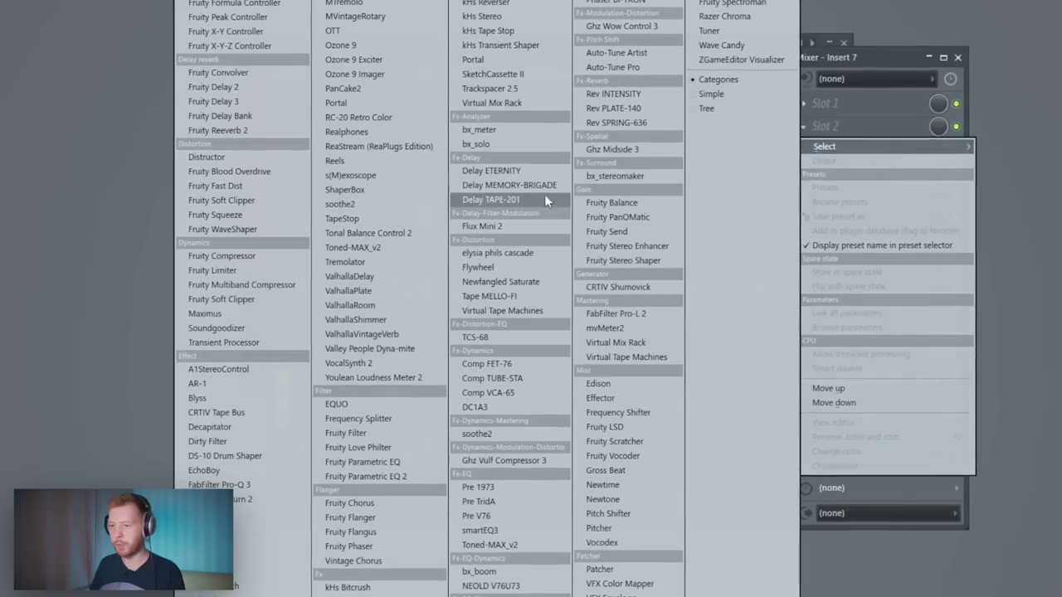
left_click(218, 486)
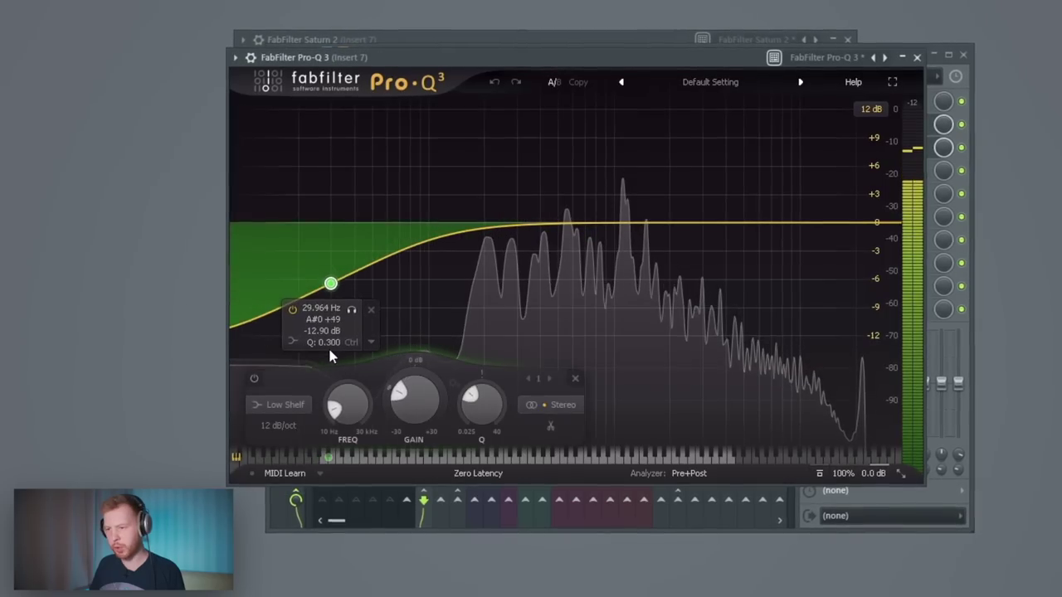
left_click_drag(611, 223, 607, 233)
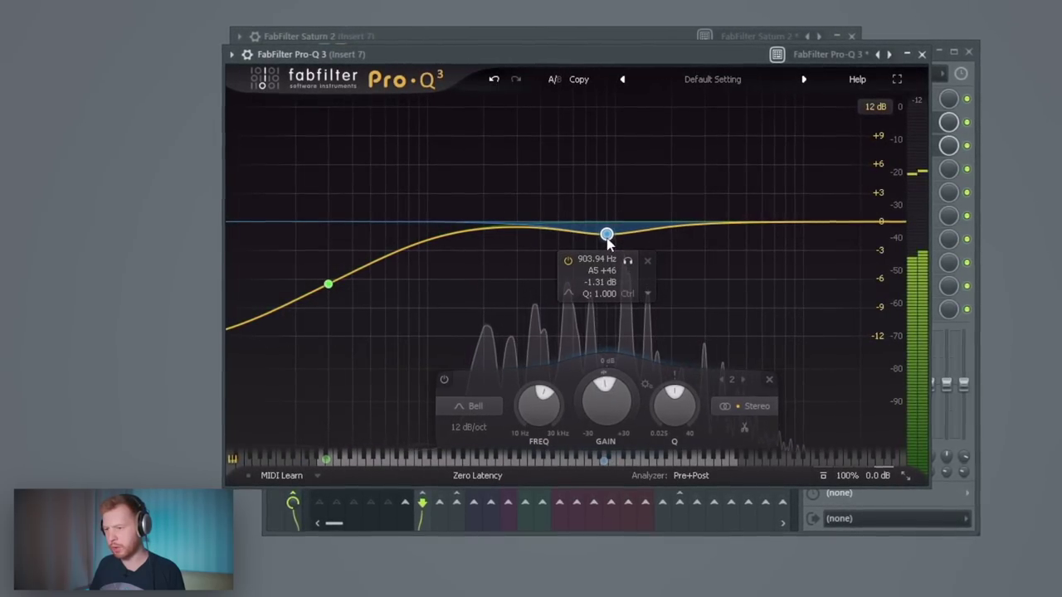
right_click(607, 233)
left_click(656, 283)
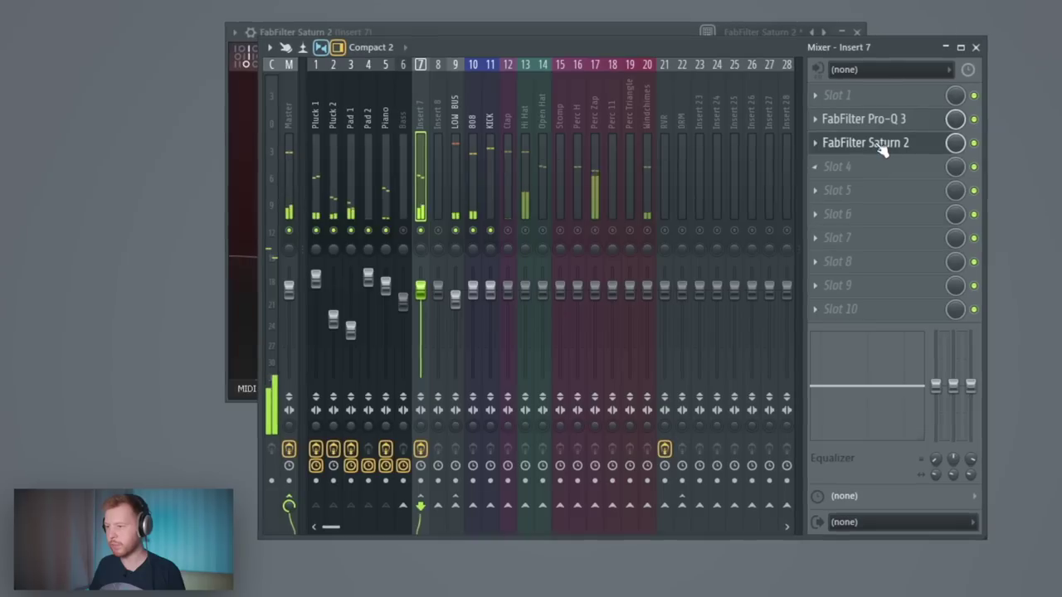
Step: Adjust the tone sliders of FabFilter Saturn 2 on Insert 7
left_click(882, 147)
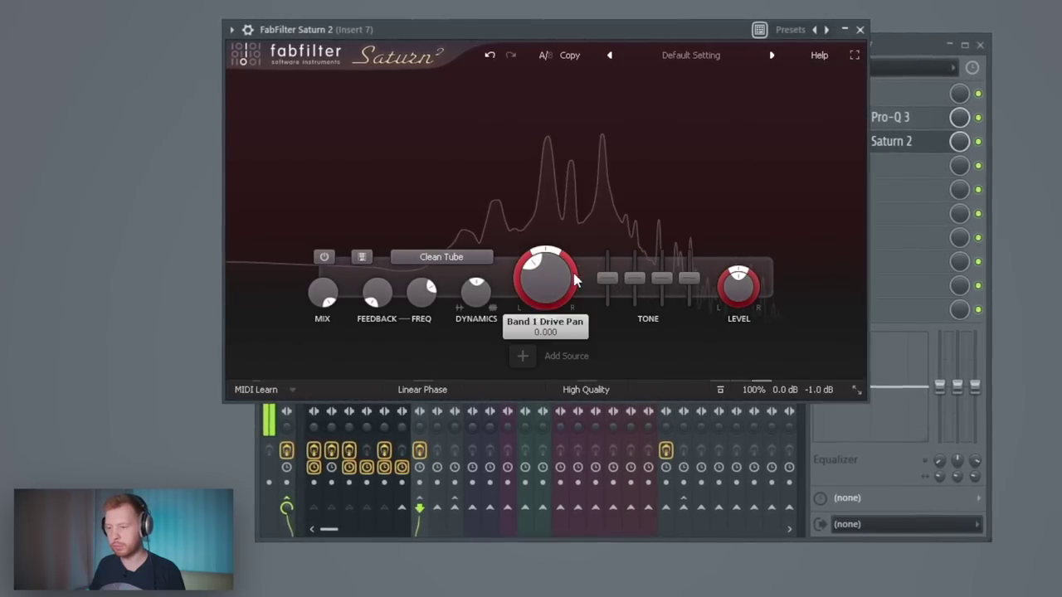
left_click_drag(691, 278, 668, 272)
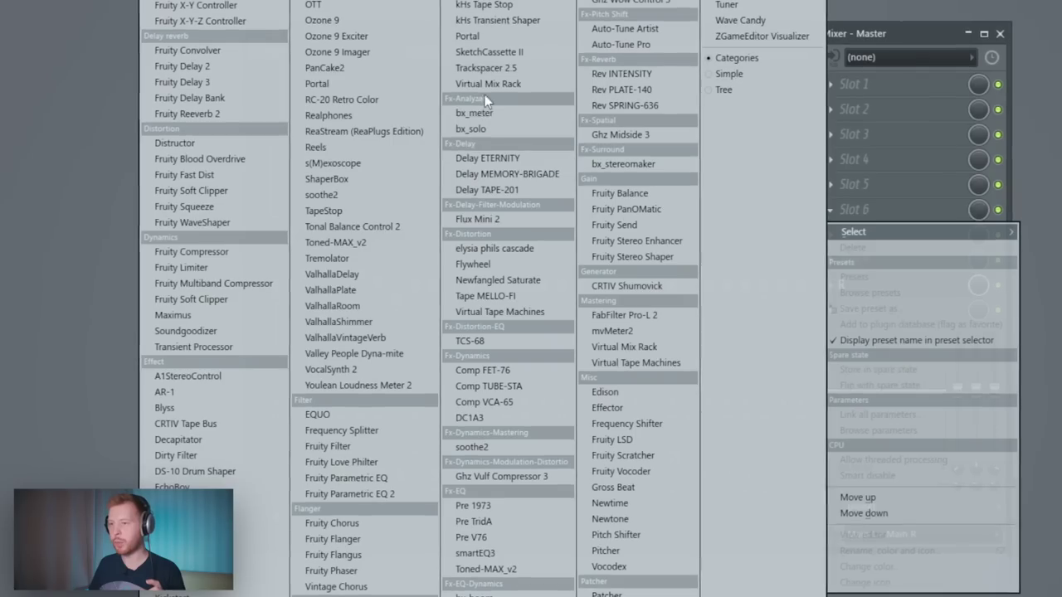
Step: Add SketchCassette II to slot 6 of the Master, choose the Type II tape and set the input level to 2.9 dB
left_click(489, 52)
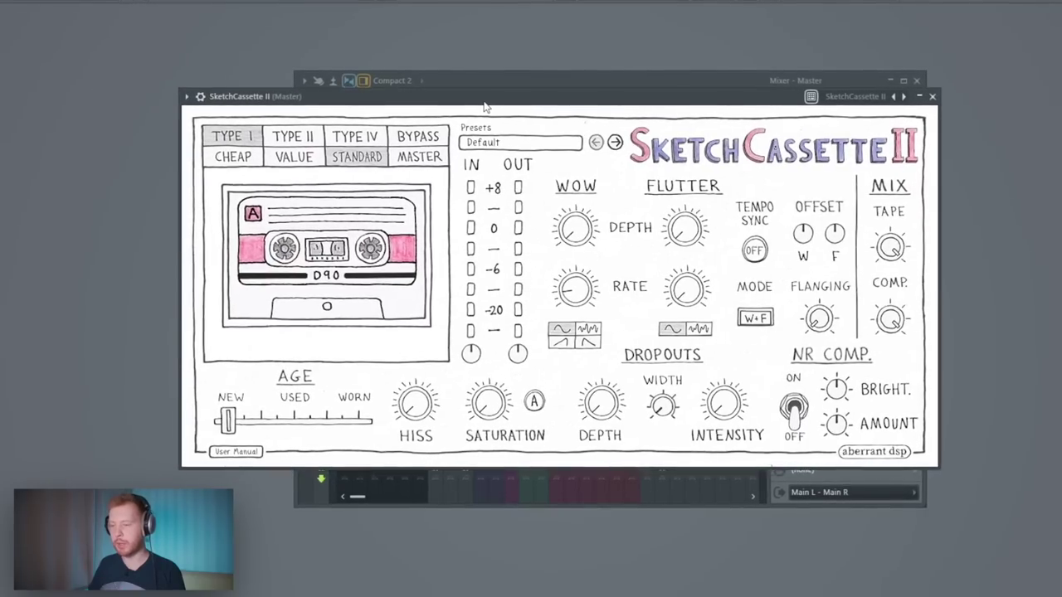
left_click(293, 141)
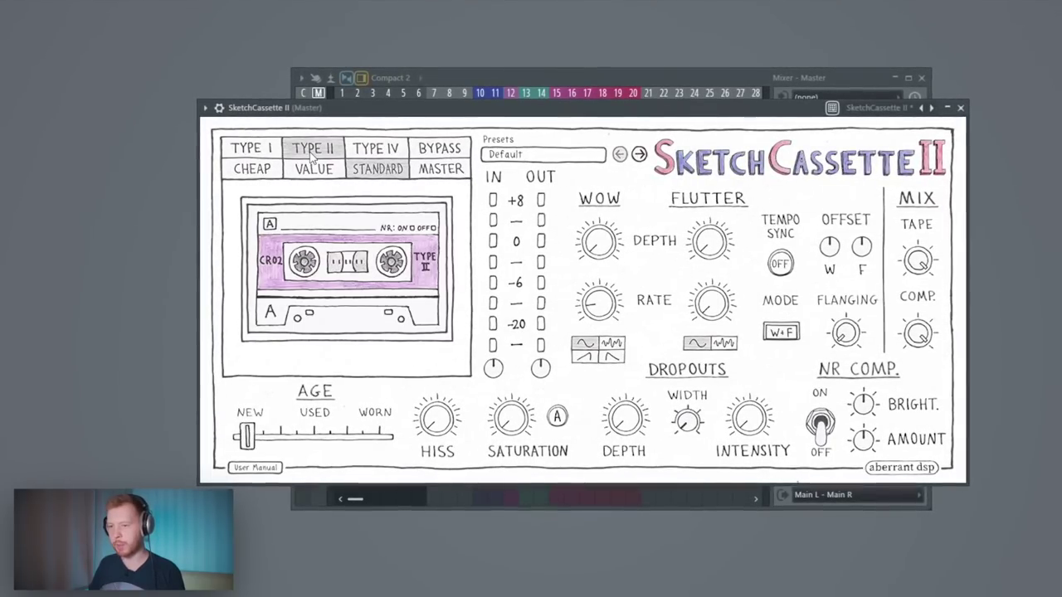
key("space")
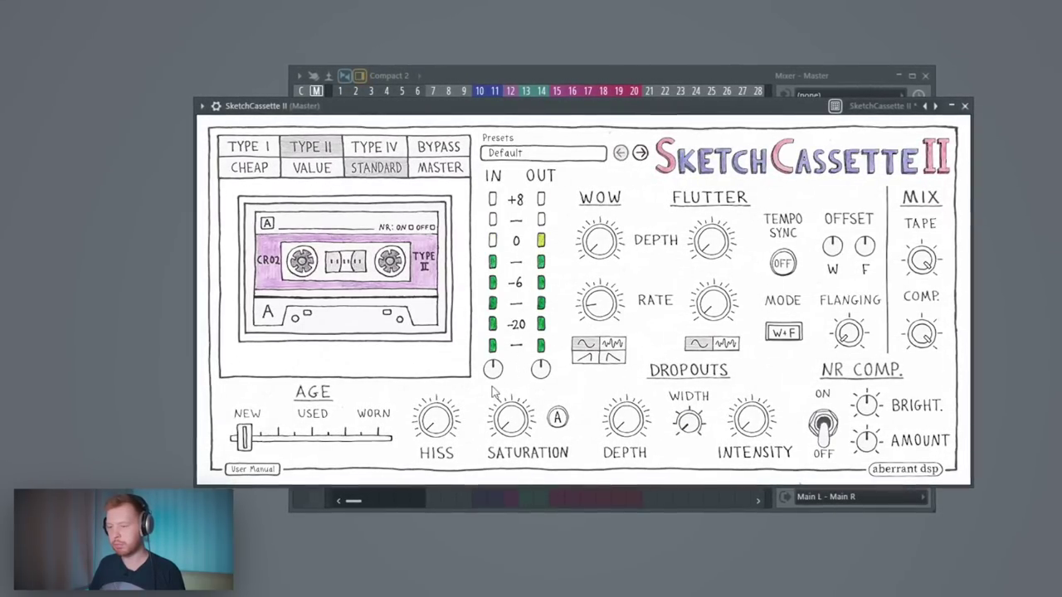
mouse_move(496, 377)
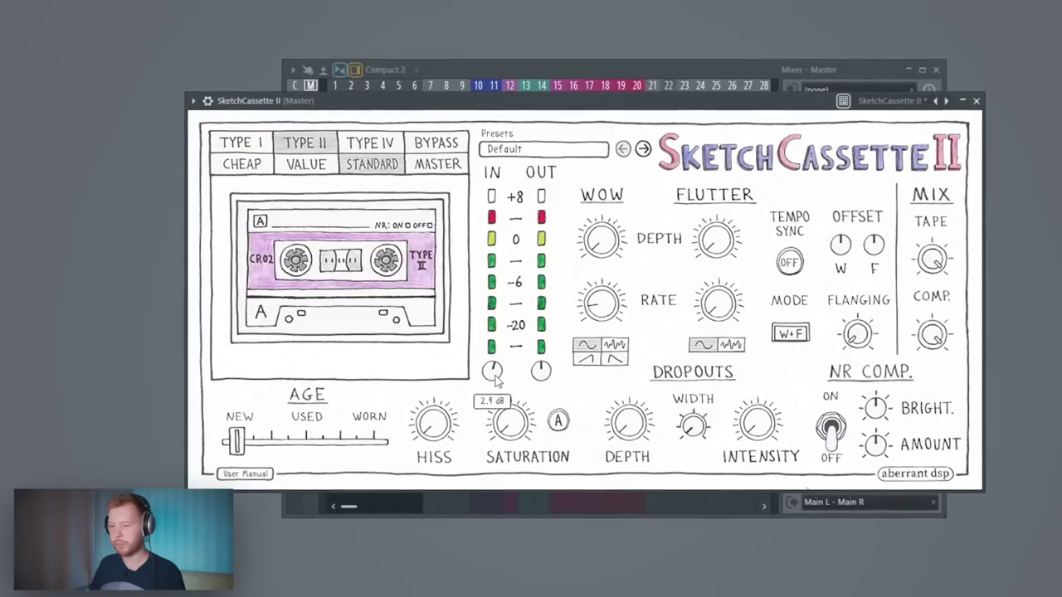
key("space")
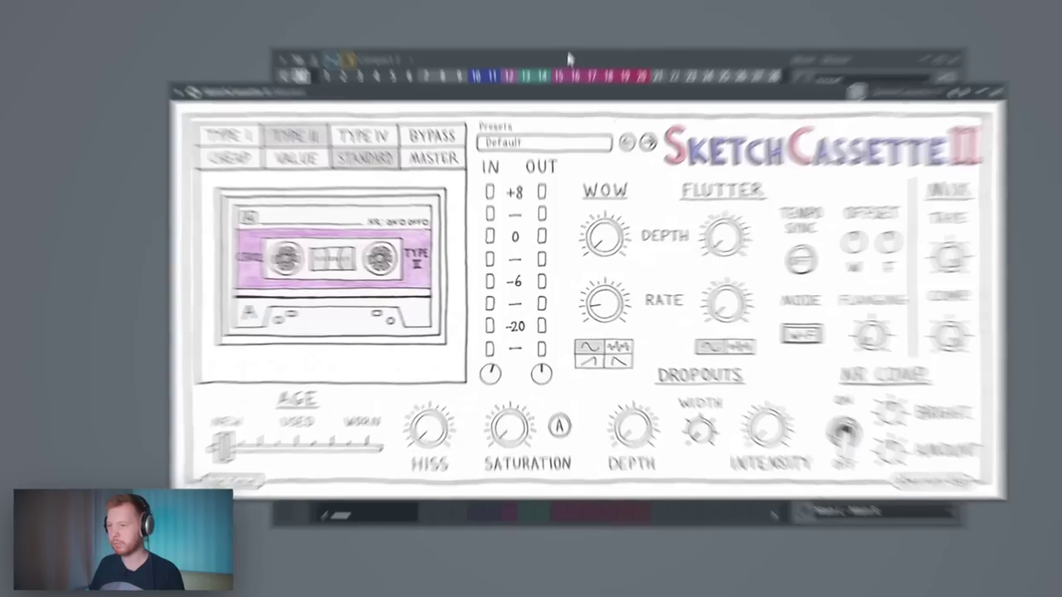
left_click(567, 67)
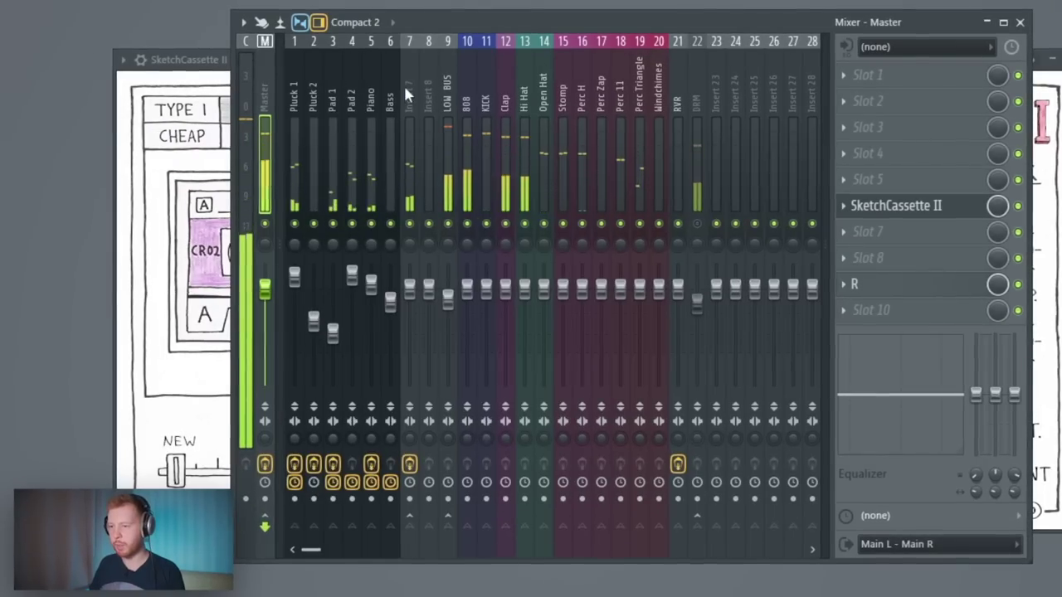
Step: Lower the Insert 7 and 808 volumes slightly while playing the full mix
left_click(406, 93)
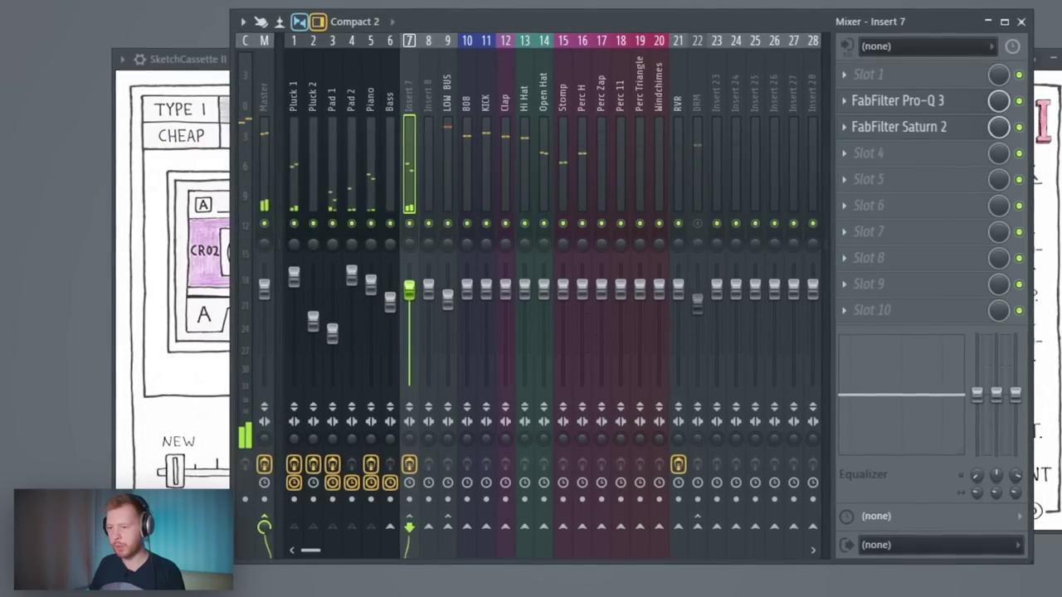
left_click(446, 91)
key("space")
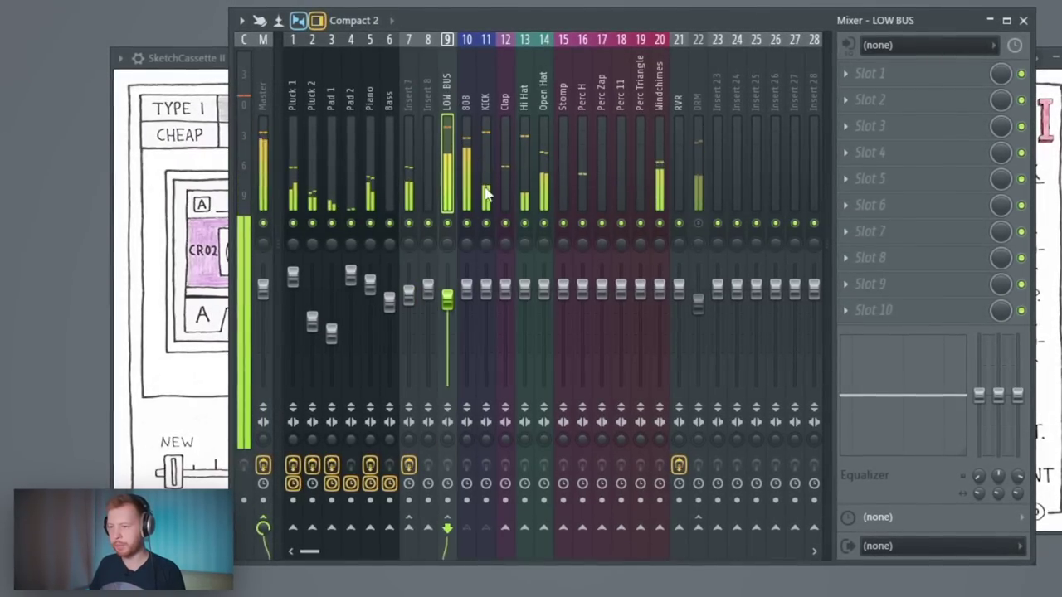
left_click_drag(468, 289, 467, 298)
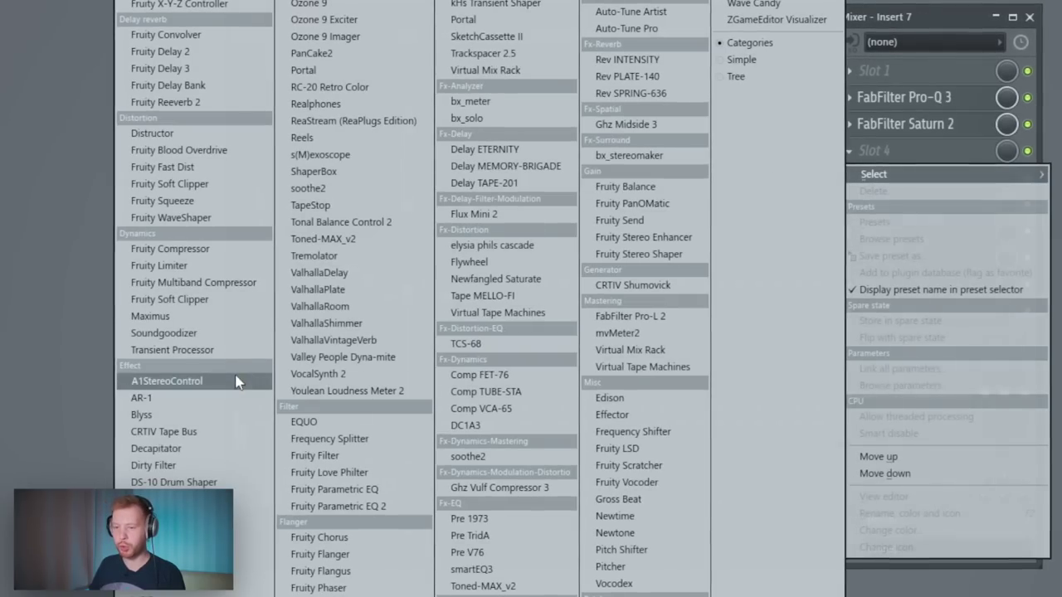
Step: Add A1StereoControl to slot 4 of Insert 7 with 128% stereo width and Safe Bass at 150 Hz
left_click(170, 381)
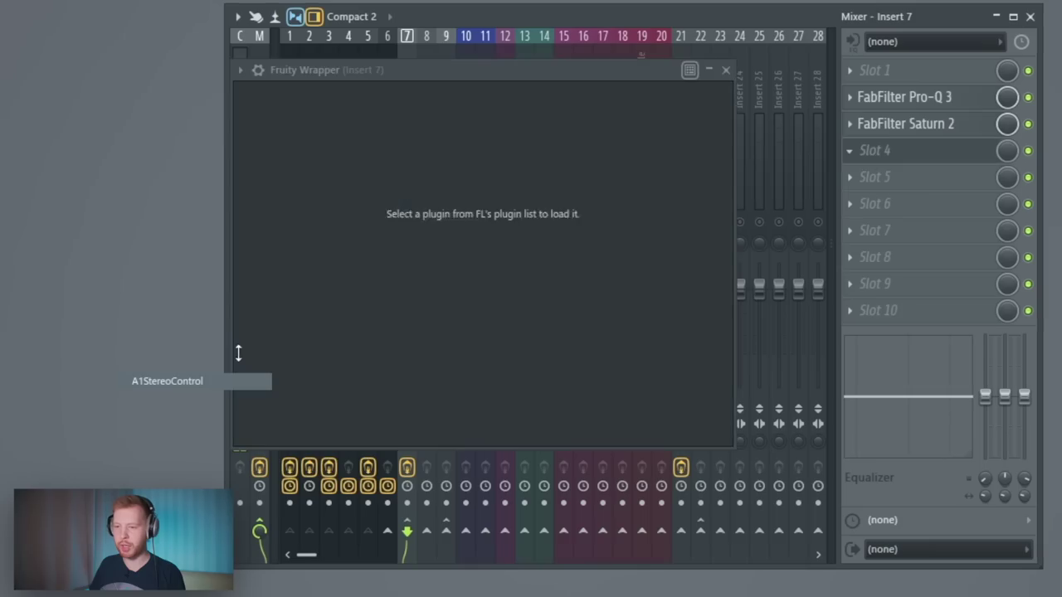
left_click_drag(435, 71, 404, 72)
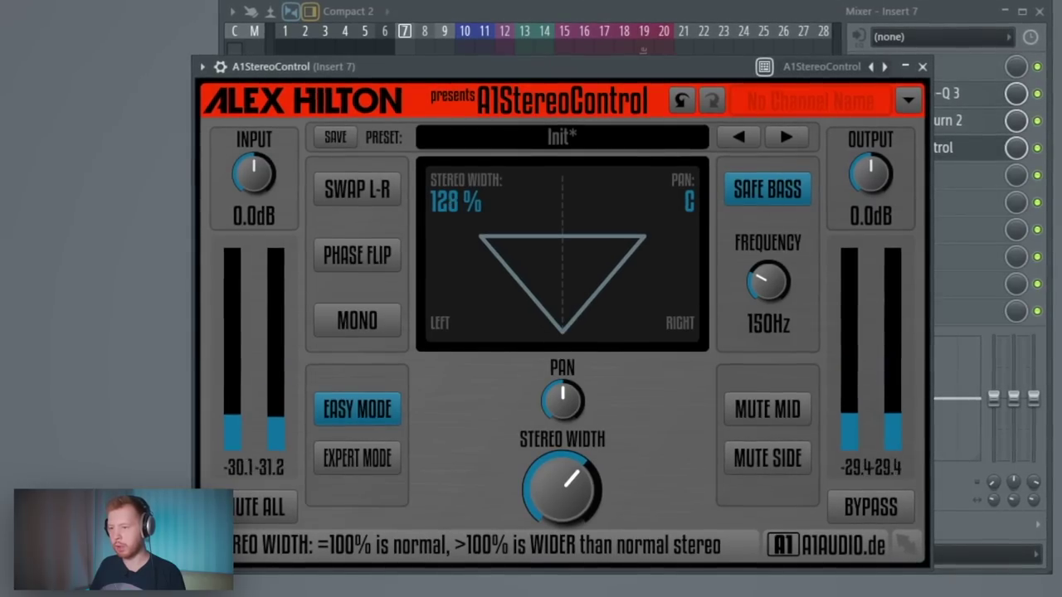
key("Escape")
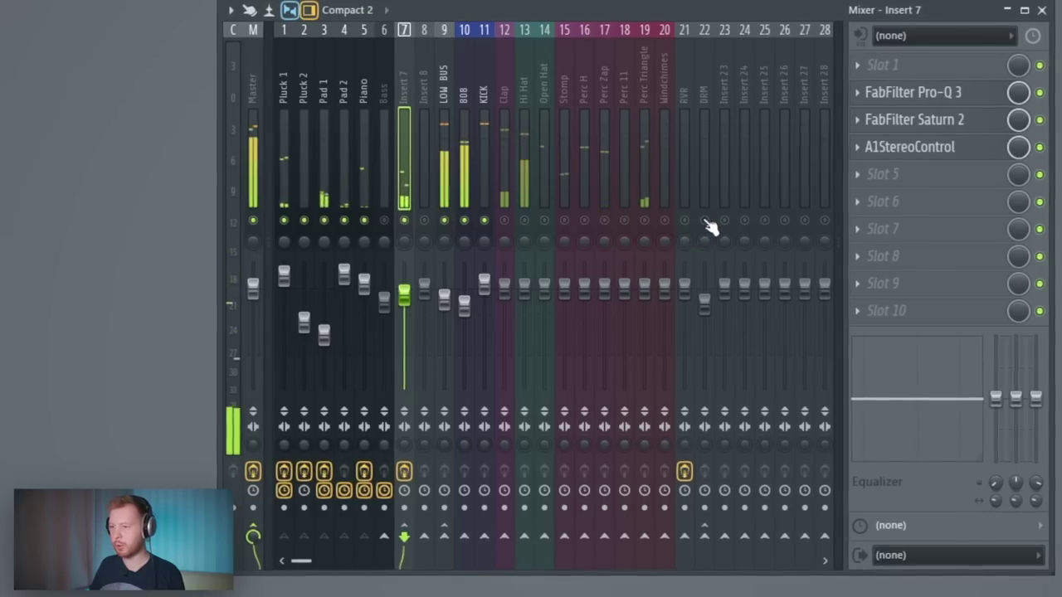
Step: Unmute the Clap, Hi Hat, Open Hat and Stomp tracks and lower the two hat volumes
left_click(505, 220)
left_click(525, 220)
left_click_drag(525, 289, 524, 310)
left_click(545, 221)
left_click_drag(544, 289, 584, 295)
left_click(564, 221)
left_click_drag(544, 325, 524, 317)
Step: Unmute Perc Zap, Perc 11 and Perc Triangle, lower the Clap and balance the percussion volumes
left_click(605, 219)
left_click_drag(504, 290, 504, 299)
left_click(625, 219)
left_click_drag(605, 289, 647, 297)
left_click(646, 220)
left_click_drag(626, 303, 626, 302)
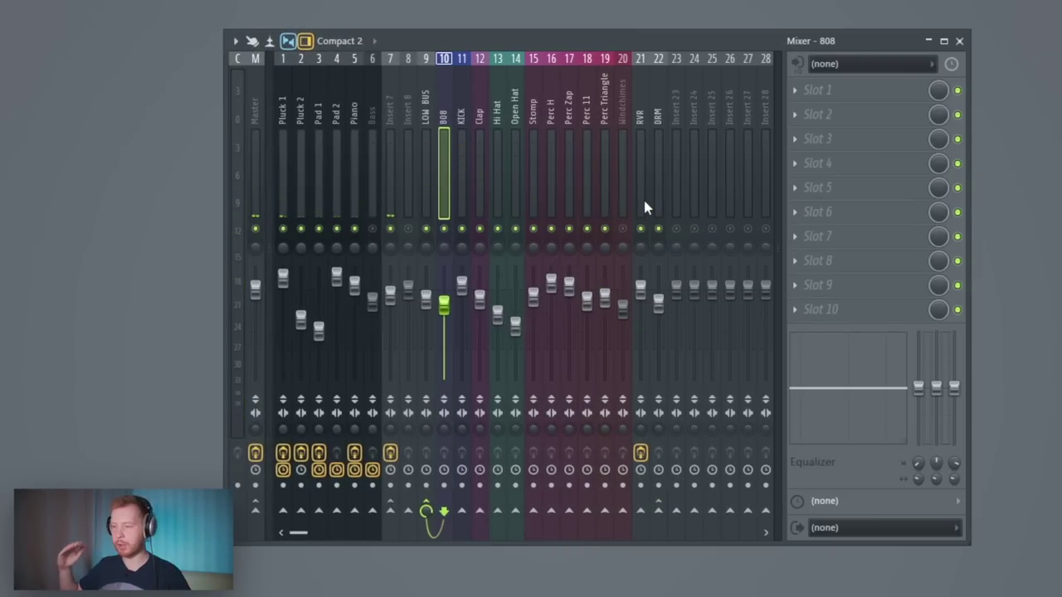
Step: Route the Clap, Hi Hat and Open Hat to the RVR reverb track and lower RVR's volume well below the drums
left_click(639, 117)
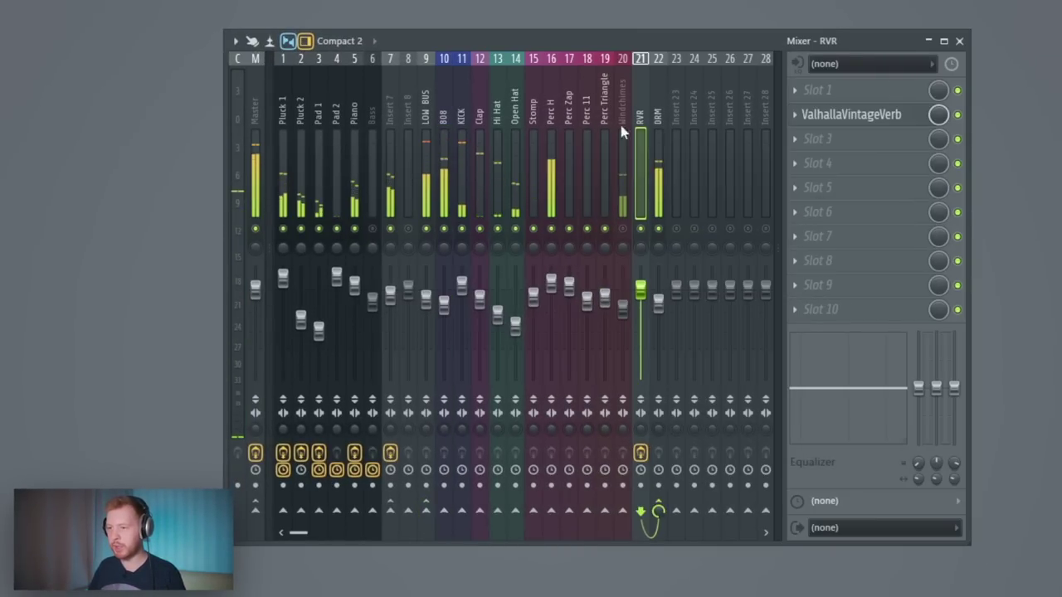
left_click(481, 148)
left_click(641, 511)
left_click_drag(641, 289, 641, 350)
left_click(478, 94)
left_click(498, 178)
left_click(640, 512)
left_click(517, 187)
Step: Route the Stomp, Perc H, Perc Zap and Perc 11 tracks to the RVR reverb track
left_click(534, 182)
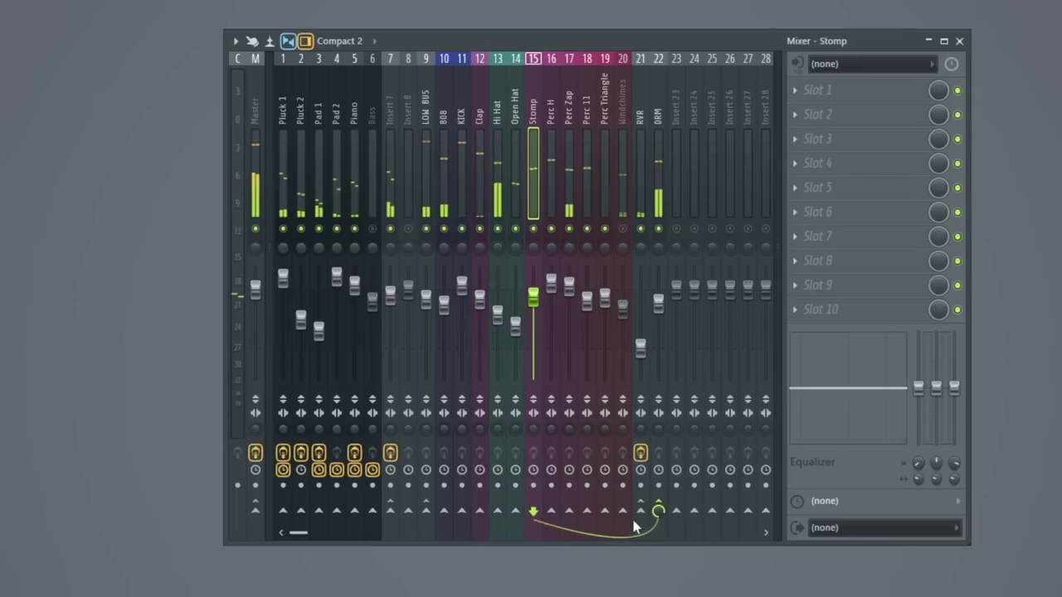
left_click(641, 511)
left_click(551, 178)
left_click(640, 511)
left_click(569, 179)
left_click(641, 511)
left_click(587, 179)
left_click(641, 511)
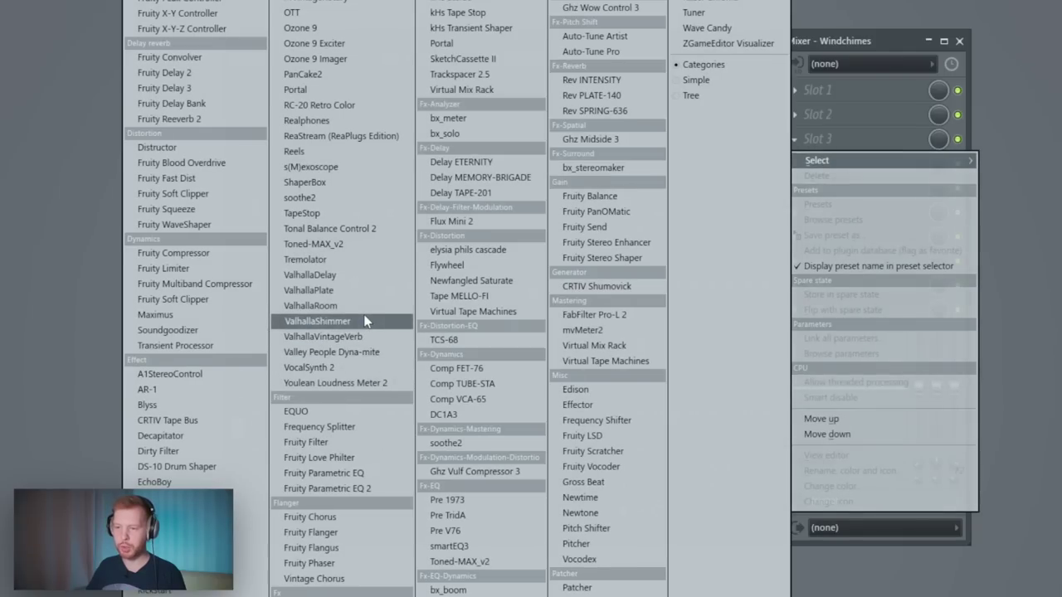
Step: Add ValhallaShimmer to slot 3 of the Windchimes track and choose one of its presets
left_click(365, 321)
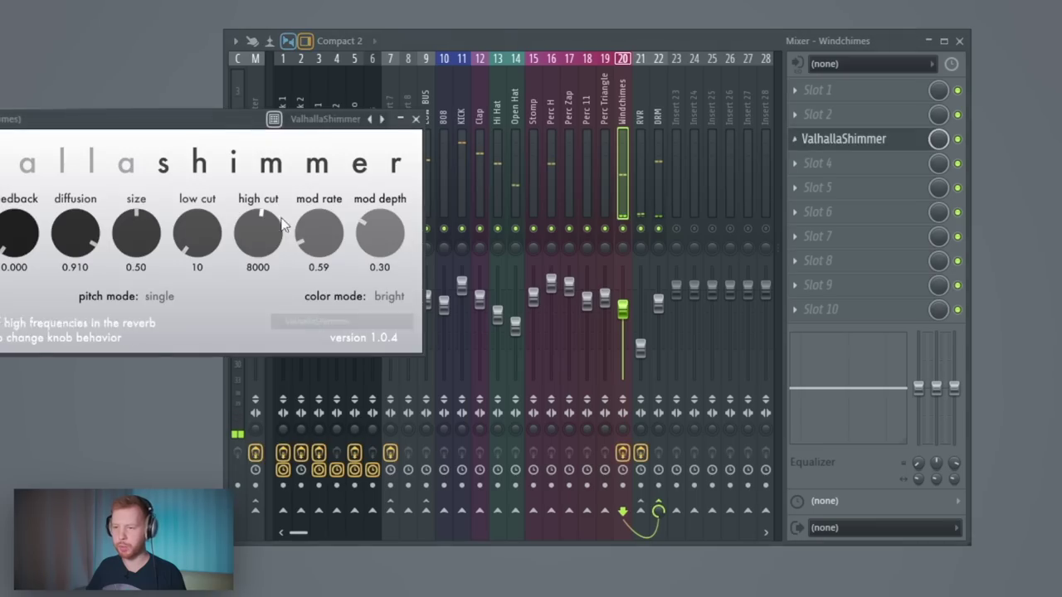
left_click_drag(246, 123, 611, 138)
right_click(747, 135)
left_click(764, 161)
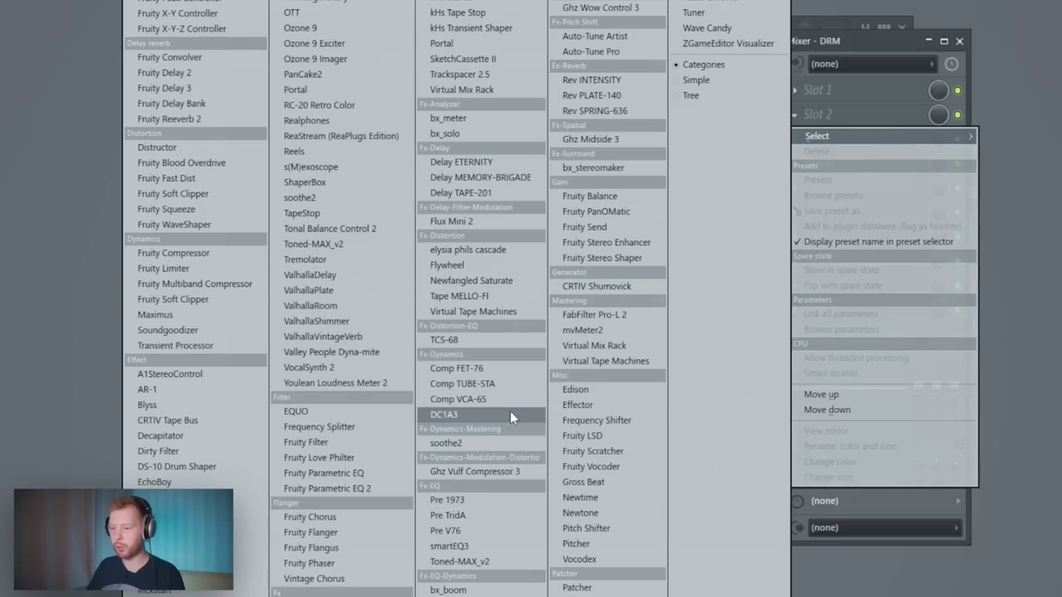
Step: Add Pre TridA to slot 2 of the DRM track and adjust its input gain
left_click(495, 514)
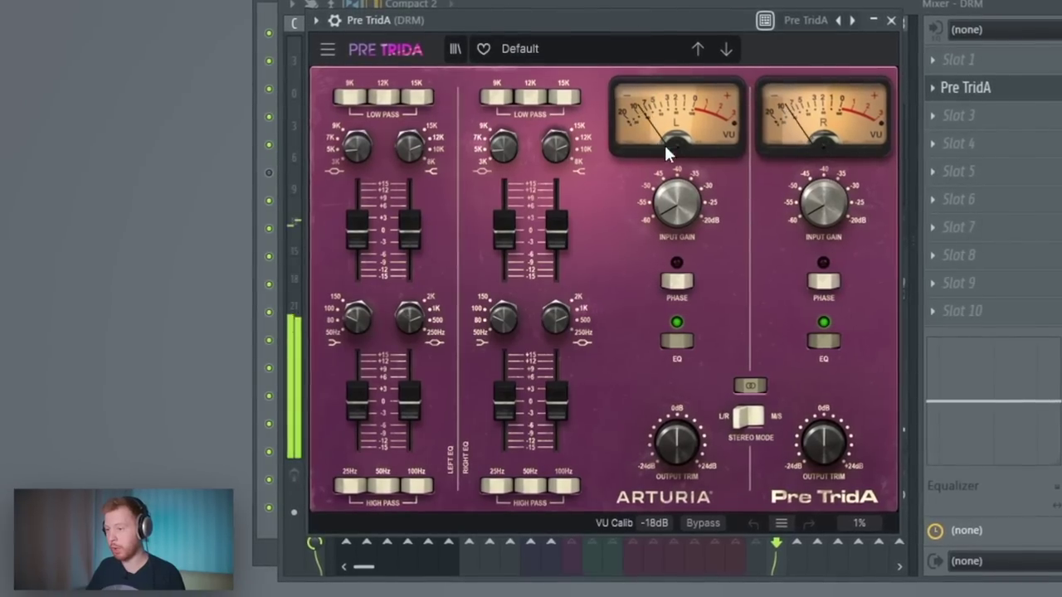
left_click_drag(680, 204, 712, 245)
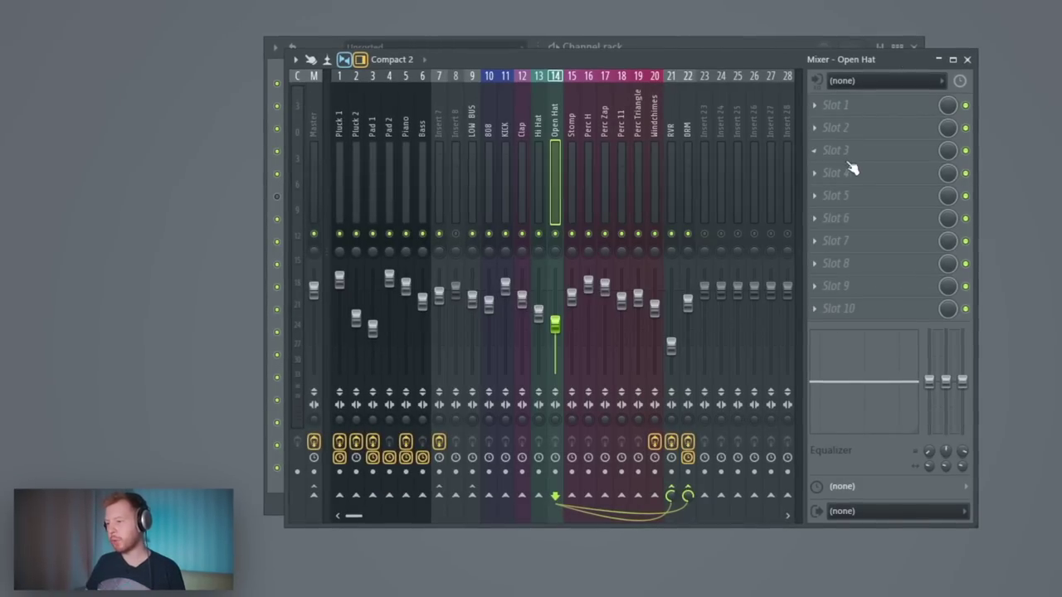
Step: Add Fruity Stereo Shaper to slot 5 of the Open Hat track and load its Stereoize 2 preset
left_click(840, 195)
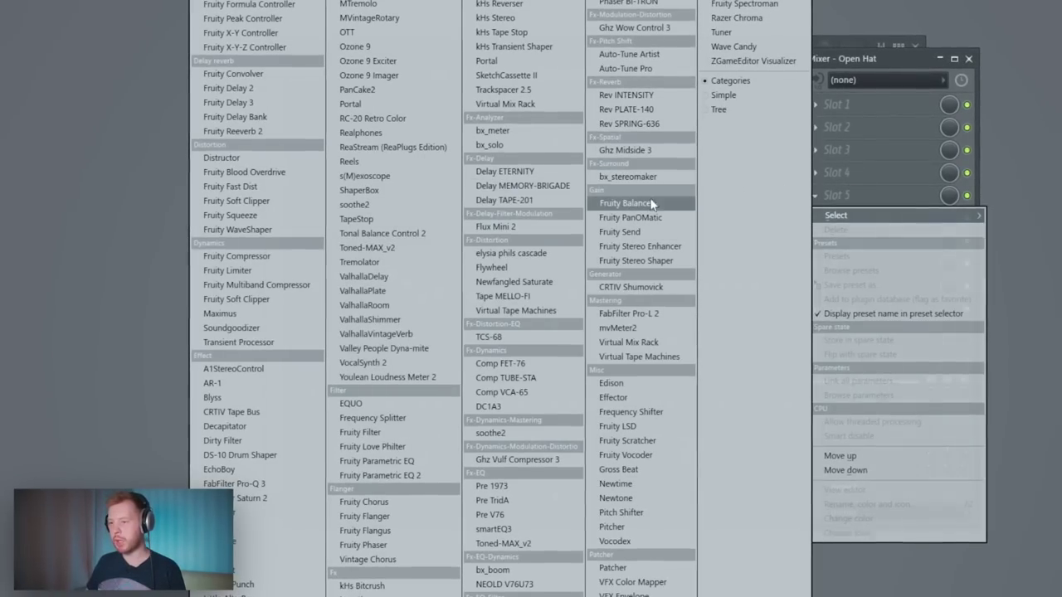
left_click(659, 258)
left_click(613, 152)
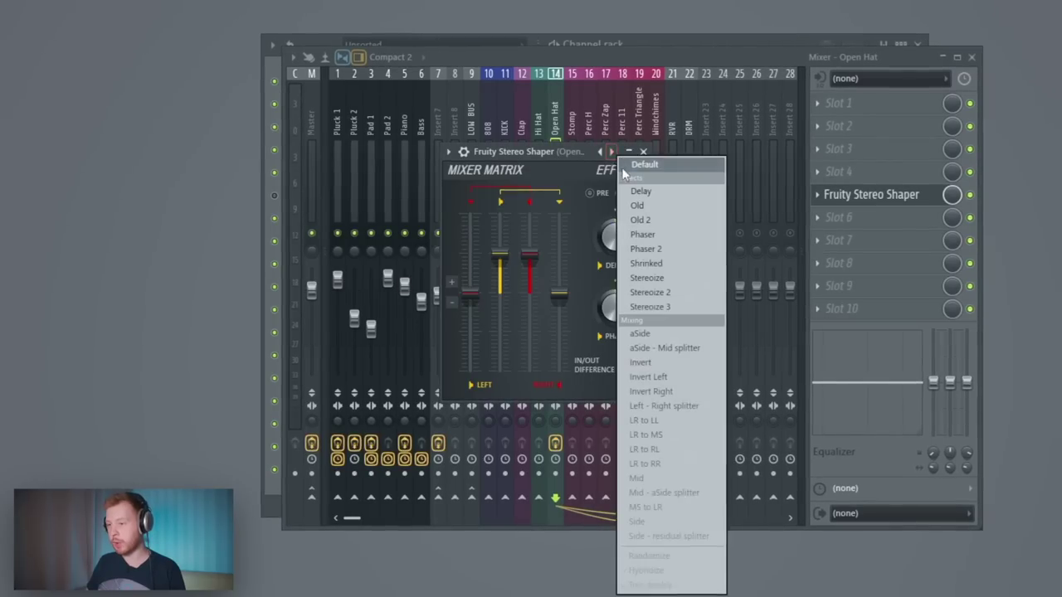
left_click(652, 293)
left_click(645, 152)
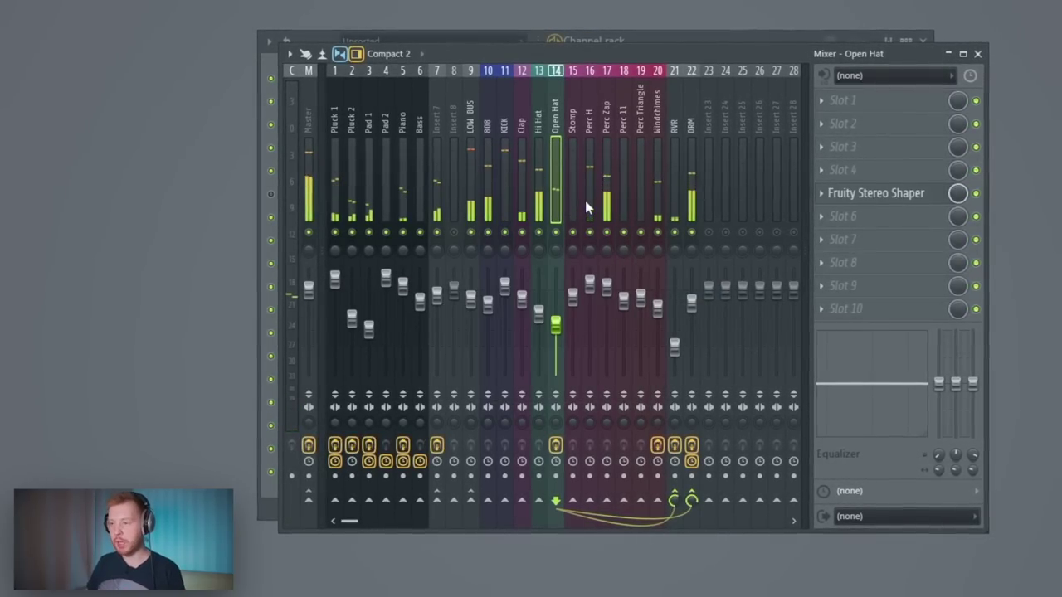
left_click(613, 120)
left_click(553, 116)
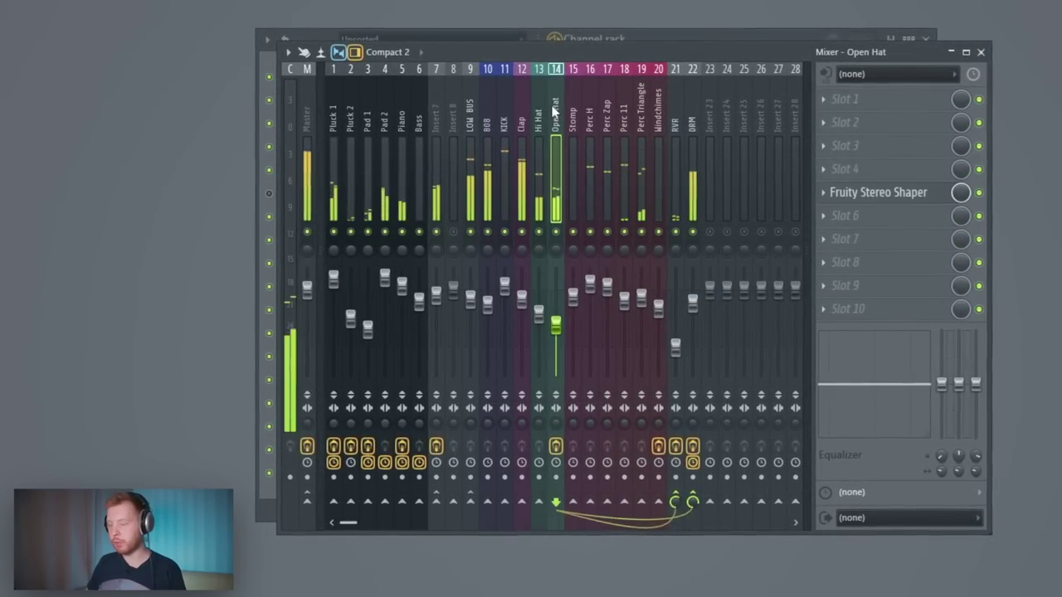
Step: Copy the Open Hat track's Fruity Stereo Shaper setup to slot 1 of the Perc Zap and Perc Triangle tracks
left_click(826, 192)
left_click_drag(830, 282, 610, 114)
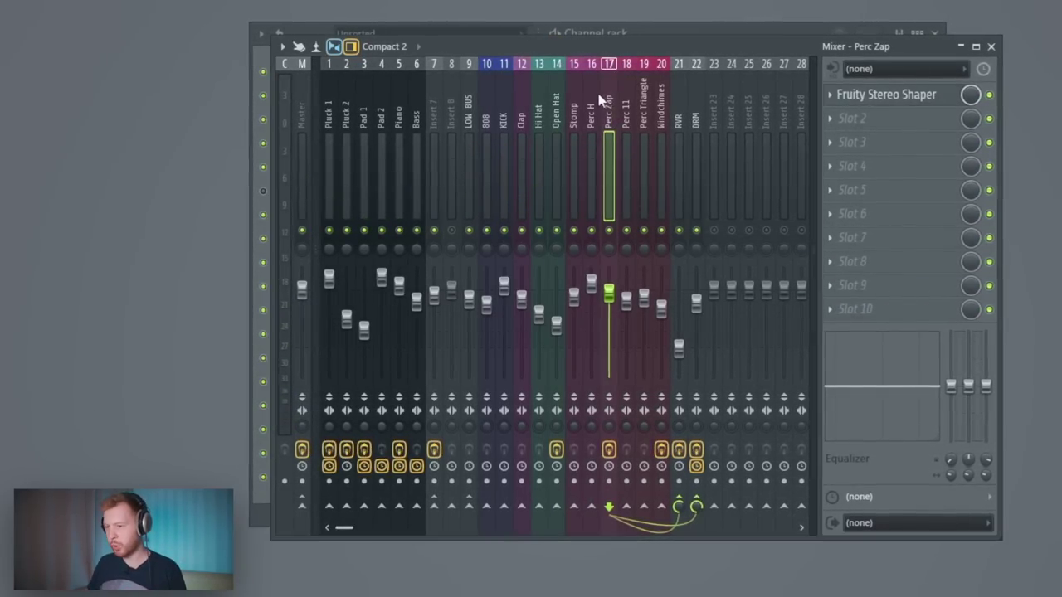
left_click(594, 101)
left_click(613, 102)
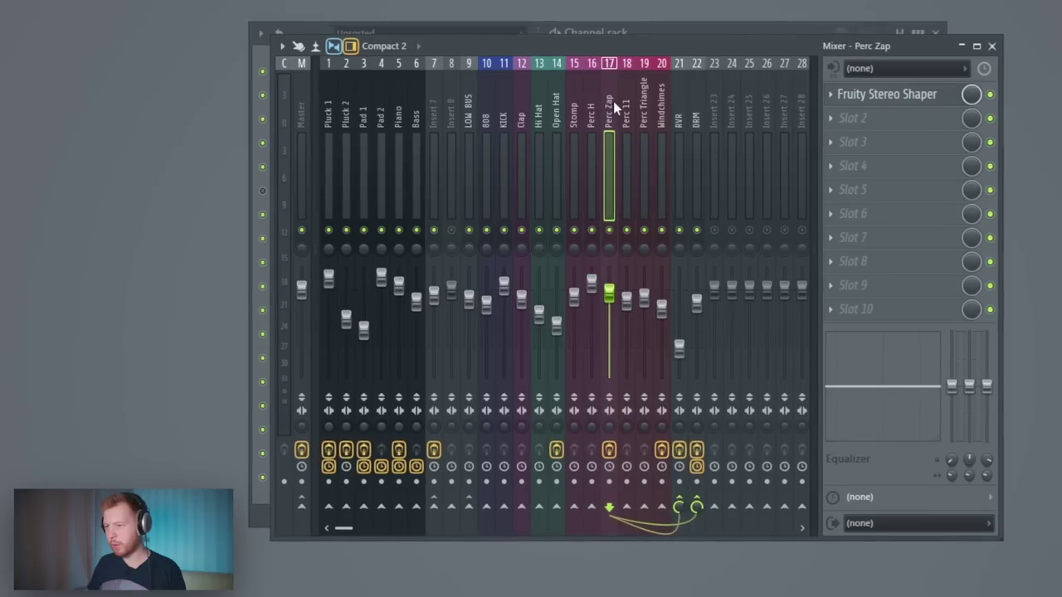
left_click(832, 96)
left_click_drag(865, 185, 645, 86)
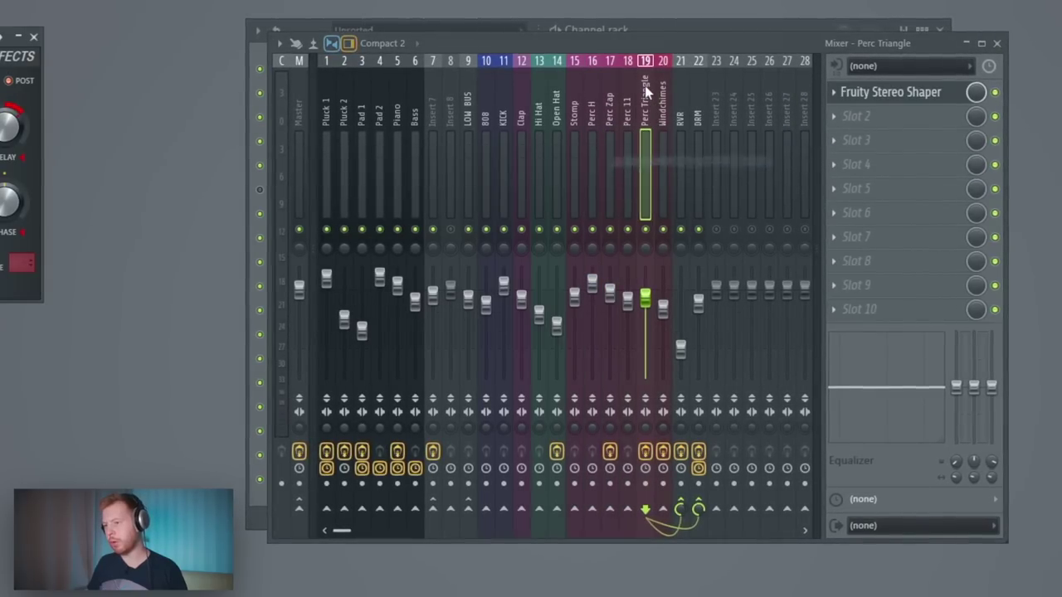
key("space")
left_click(31, 36)
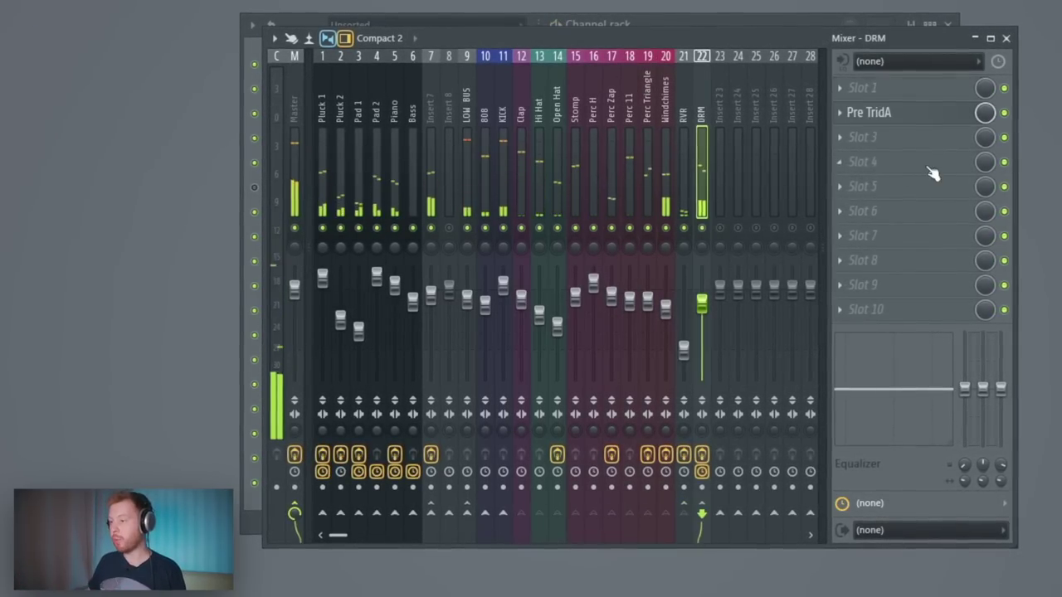
Step: Add Ozone 9 Imager to slot 4 of the DRM track and split it into three bands at 259 Hz and about 2 kHz
left_click(928, 165)
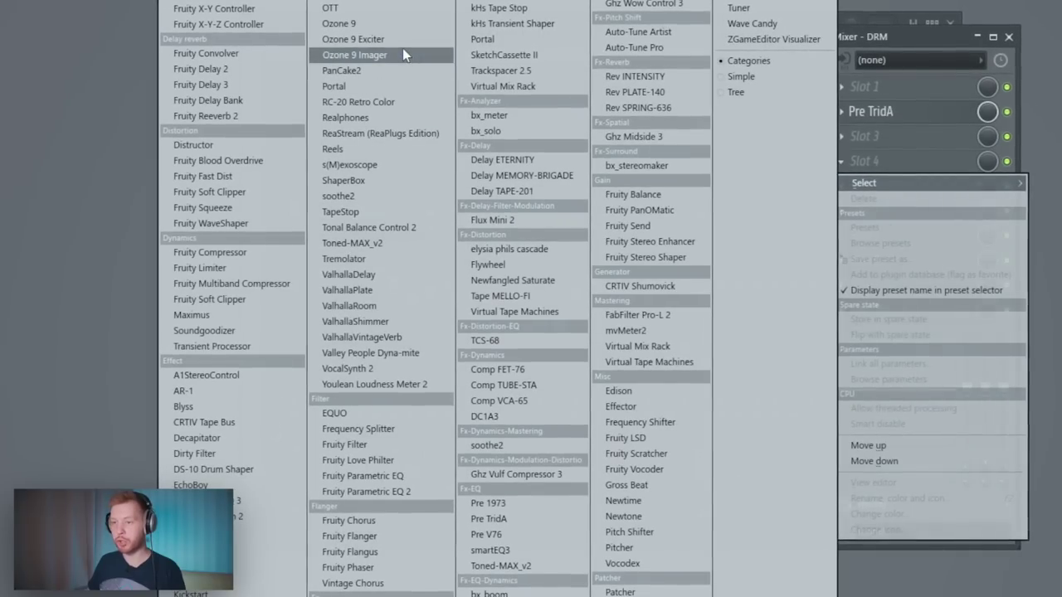
left_click(403, 53)
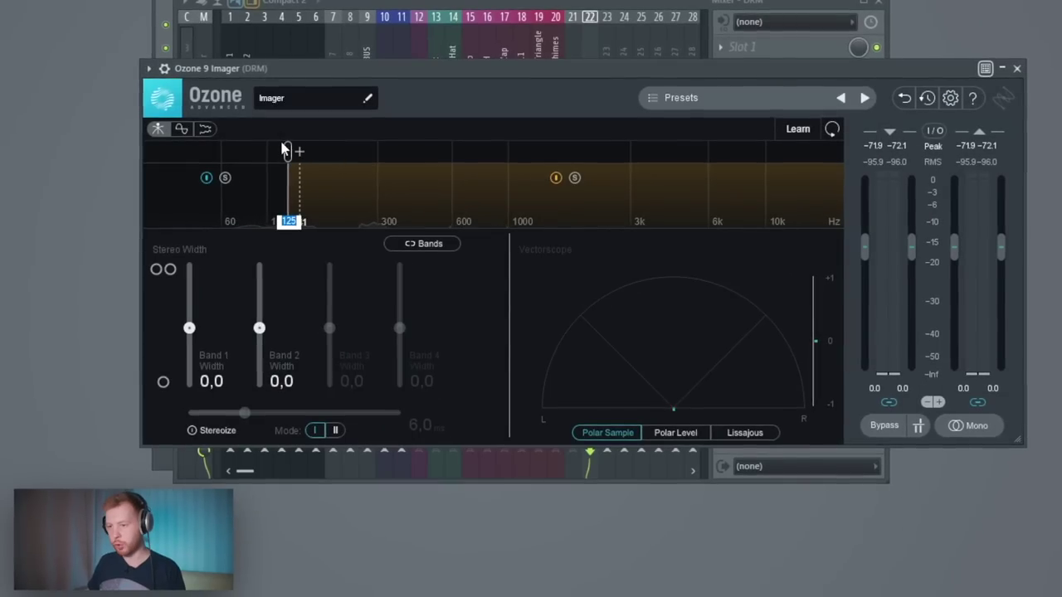
left_click_drag(286, 149, 360, 154)
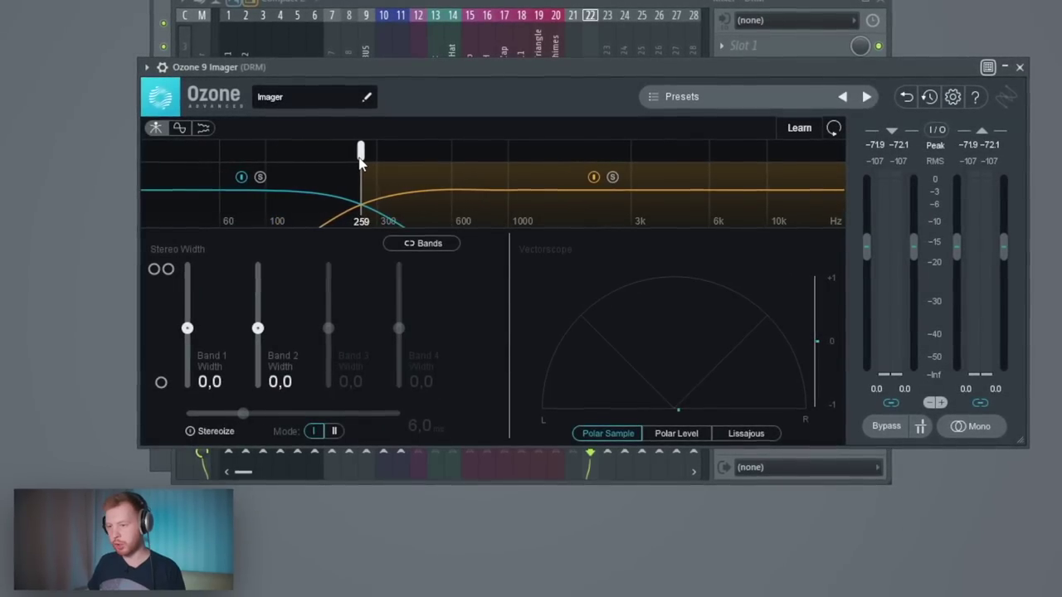
left_click(552, 152)
left_click_drag(552, 151, 593, 151)
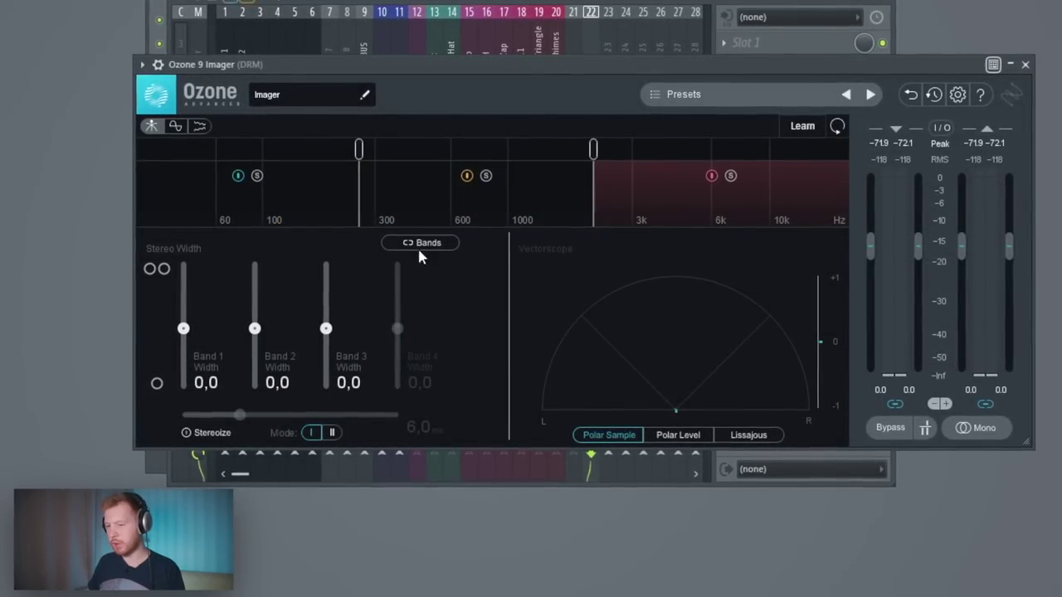
Step: Turn on Stereoize in the DRM imager and set Band 2 width to 8.9 and Band 3 width to 12.7
left_click(208, 433)
left_click_drag(253, 328, 253, 324)
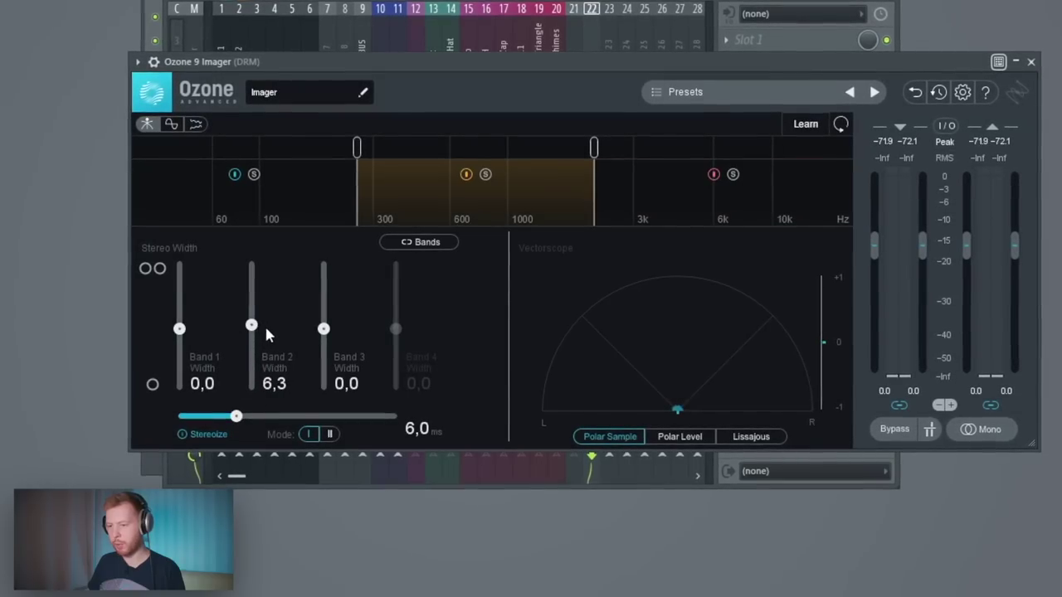
left_click_drag(325, 329, 323, 317)
key("space")
left_click_drag(247, 327, 246, 323)
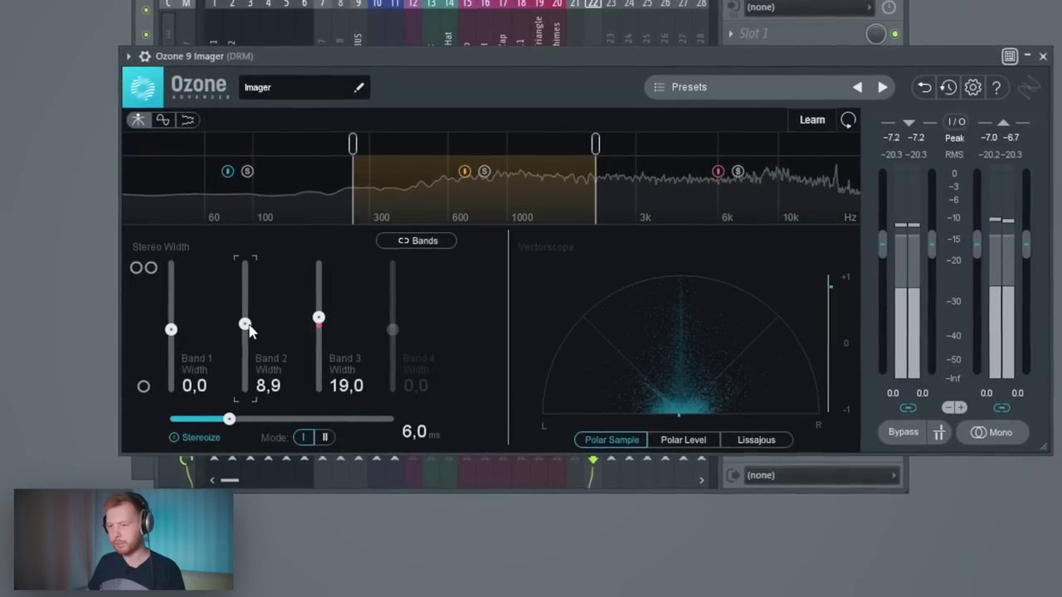
left_click_drag(322, 321, 322, 331)
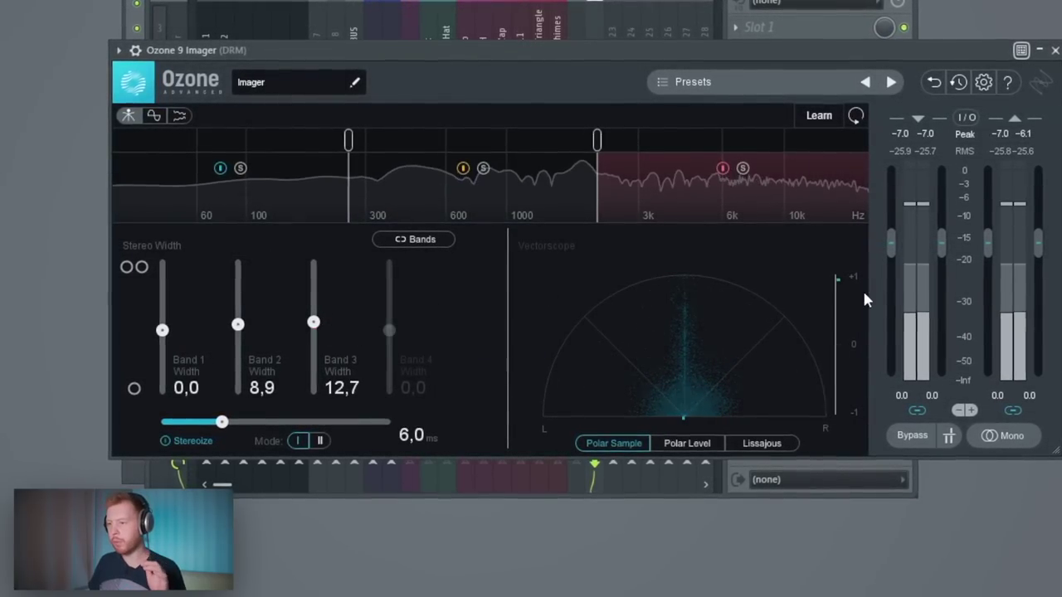
left_click(1058, 50)
Step: Add Ozone 9 Imager to slot 2 of the LOW BUS track with two bands and Stereoize turned on
left_click(762, 109)
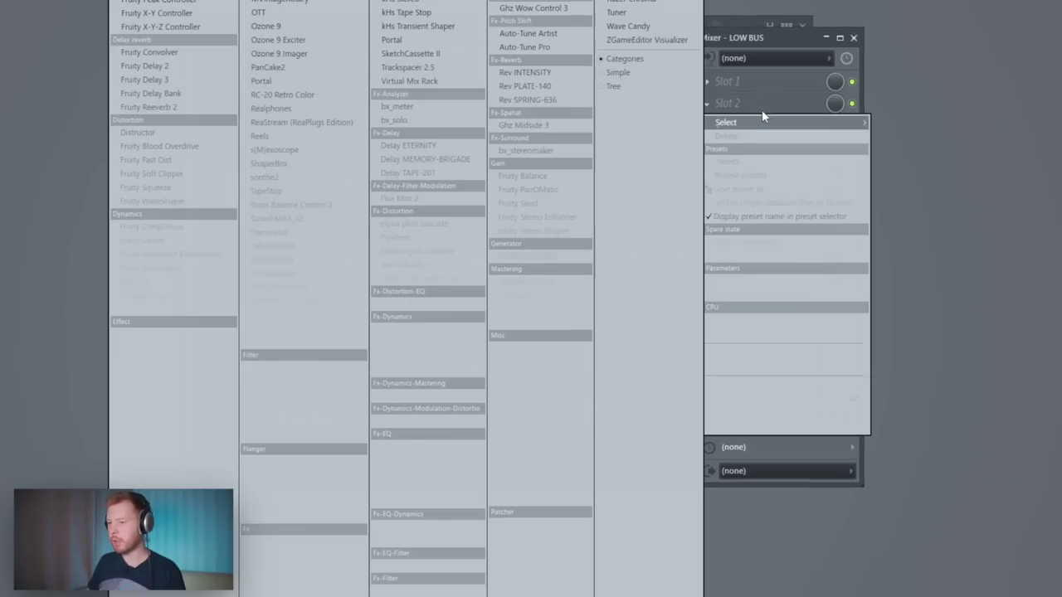
left_click(307, 52)
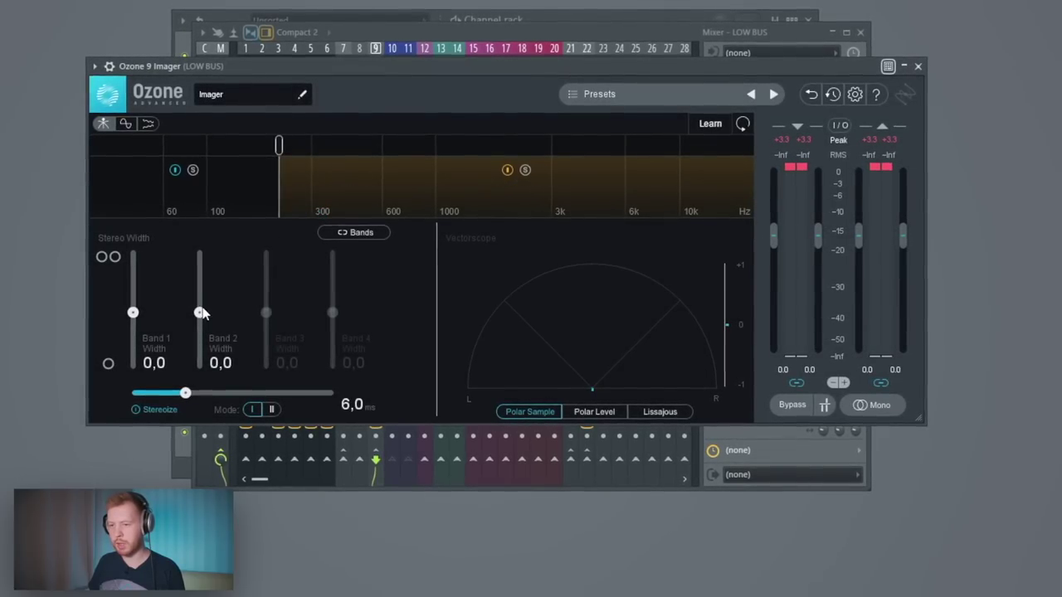
key("space")
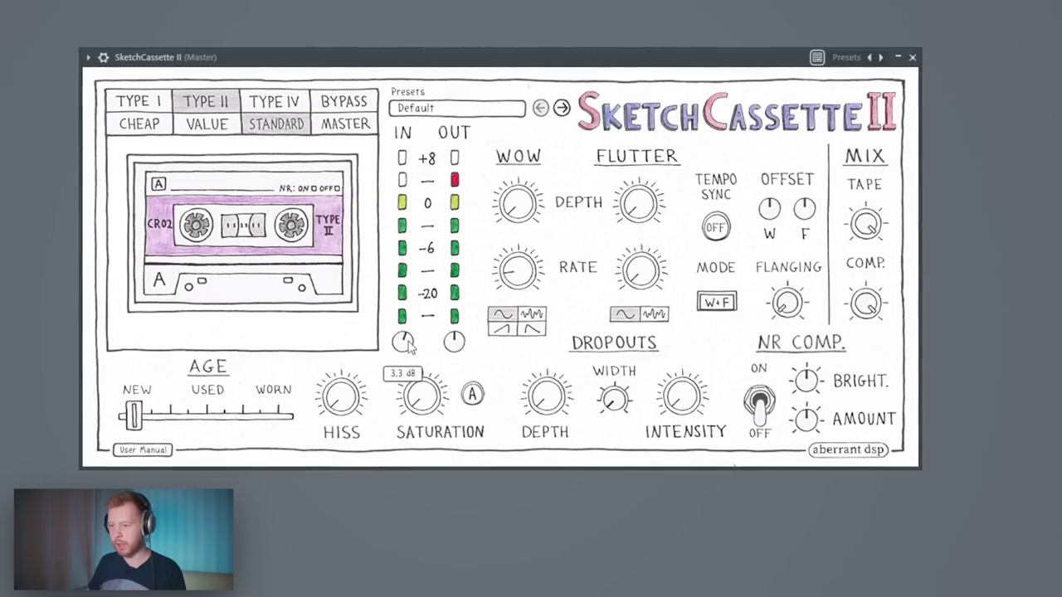
Step: Raise the input gain of SketchCassette II on the Master track above 3.3 dB
left_click_drag(409, 341, 407, 337)
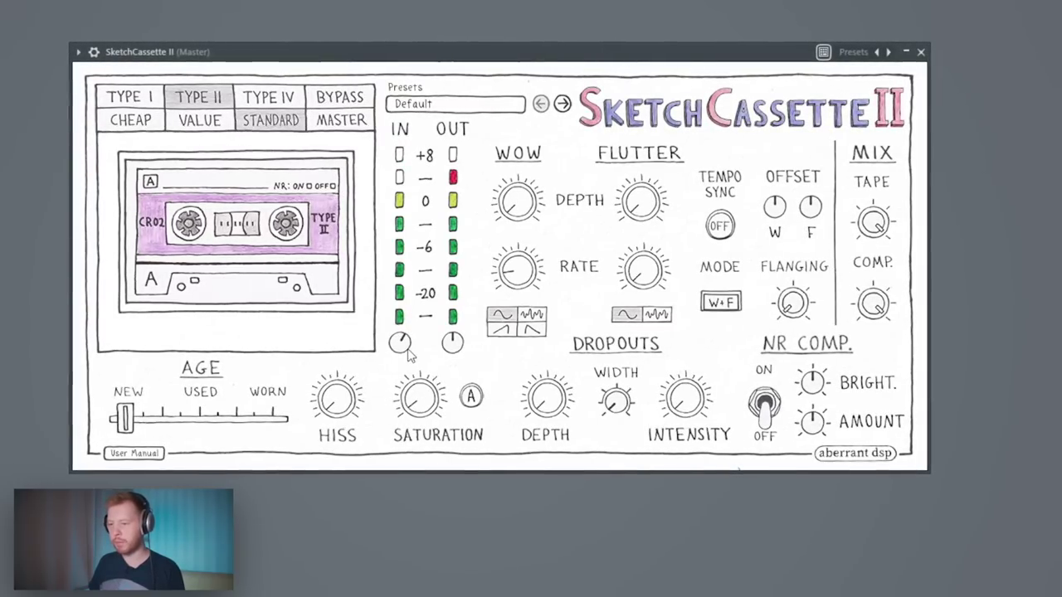
left_click_drag(407, 351, 407, 350)
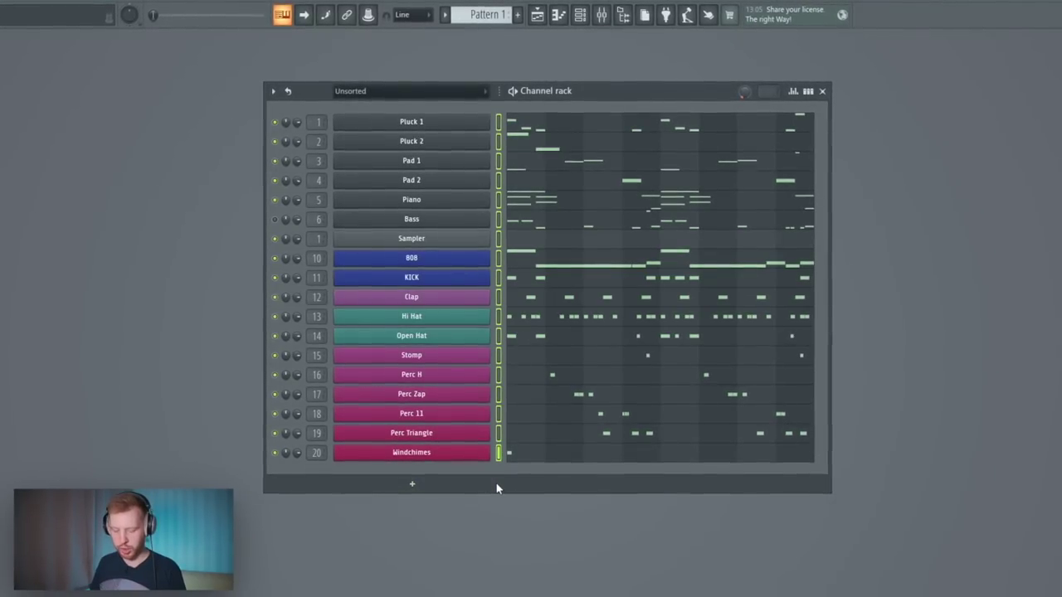
Step: Split Pattern 1 by channel and arrange the clips at bar 33 from Track 1 down, with a Bass copy at bar 1
left_click(482, 9)
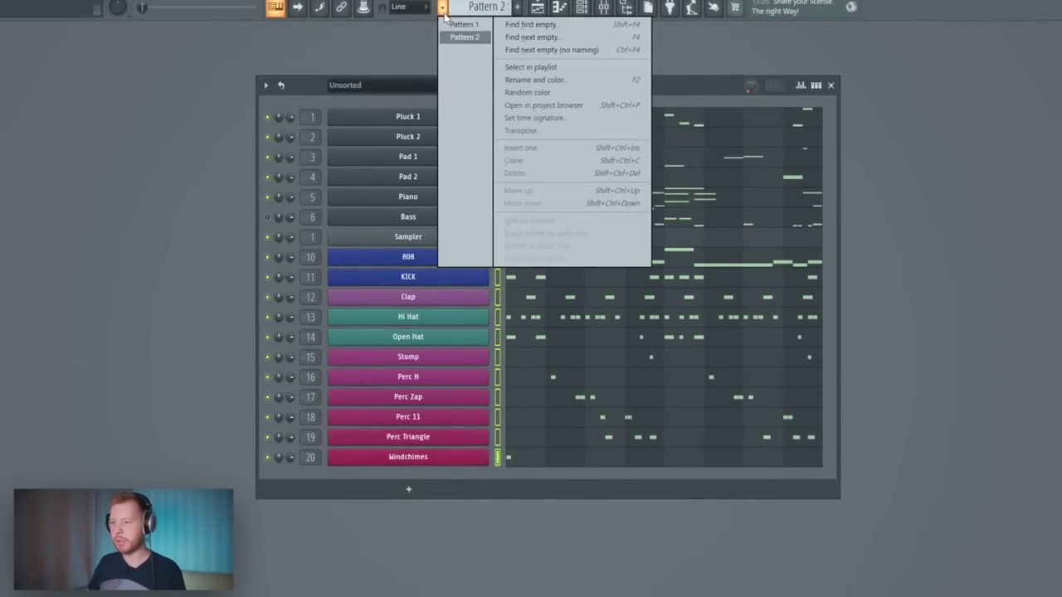
left_click(540, 230)
left_click(550, 5)
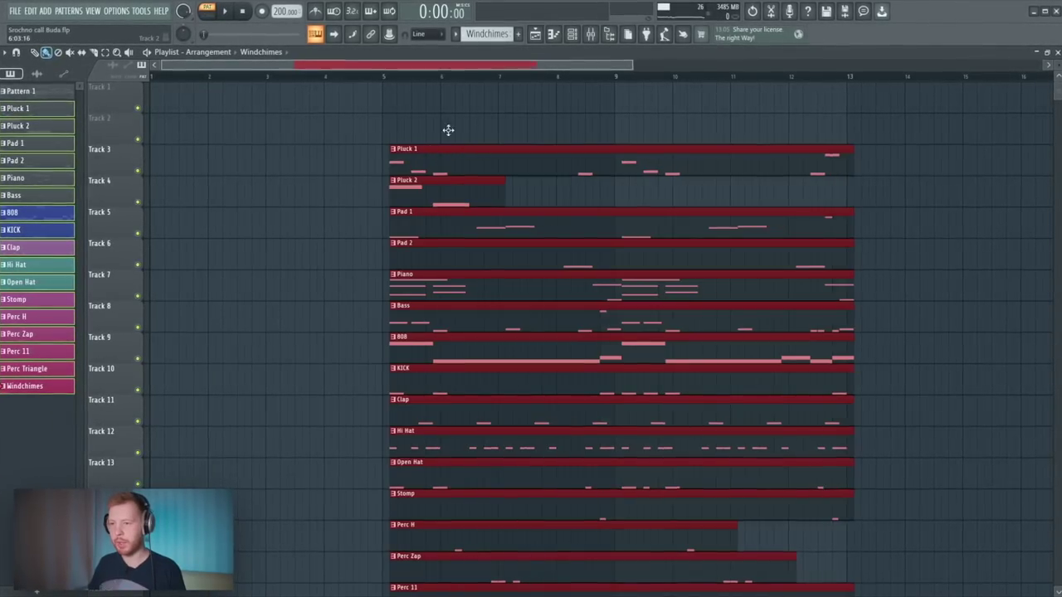
left_click_drag(294, 171, 101, 223)
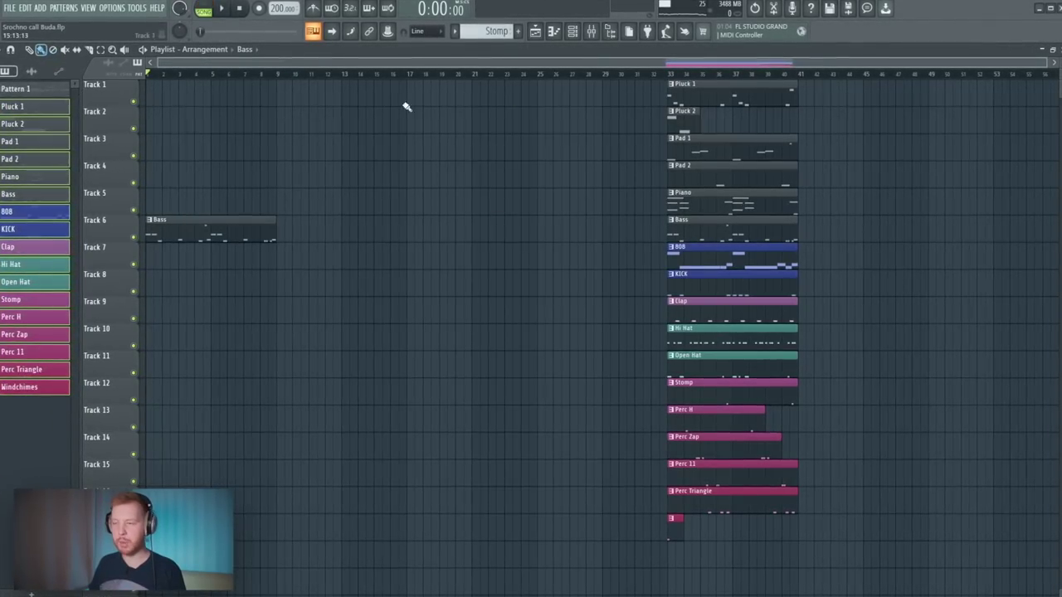
Step: Add Ozone 9 Imager with Stereoize to slot 1 of the Bass track and raise Band 2 width to about 54
left_click(572, 27)
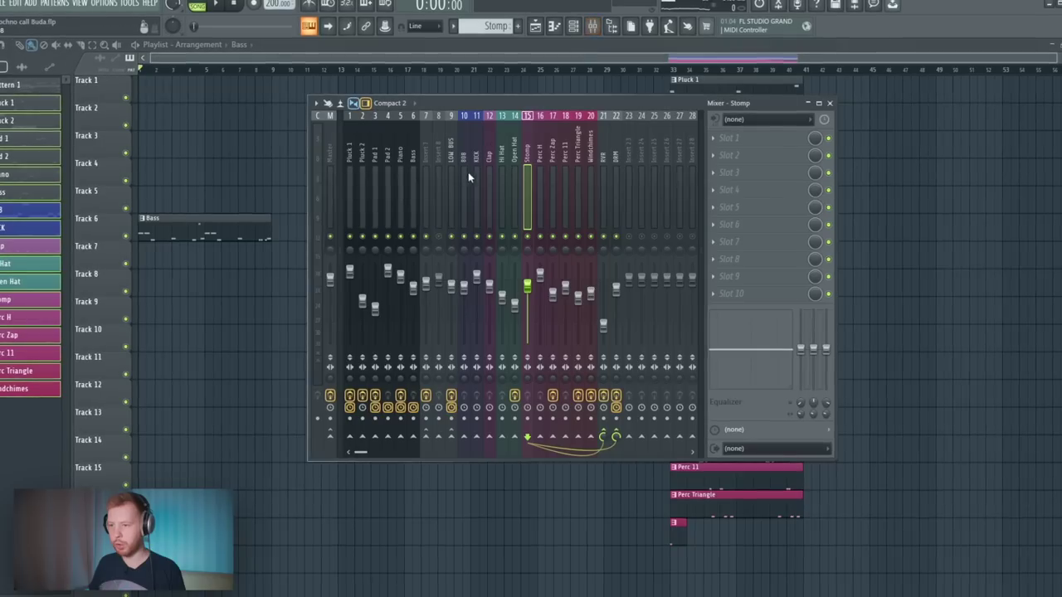
left_click(441, 156)
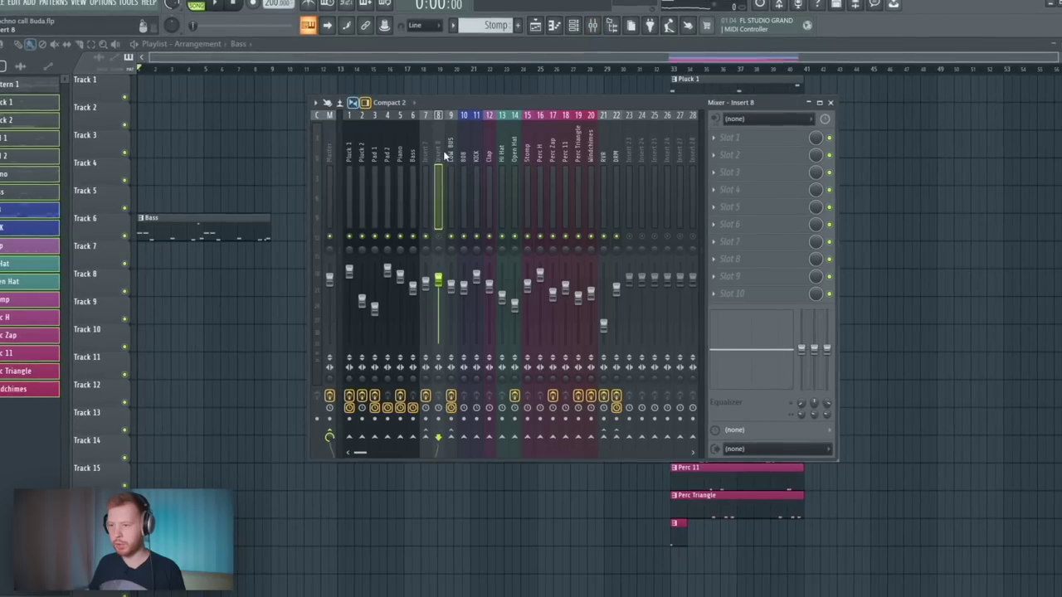
left_click_drag(477, 213, 413, 149)
left_click_drag(284, 188, 342, 168)
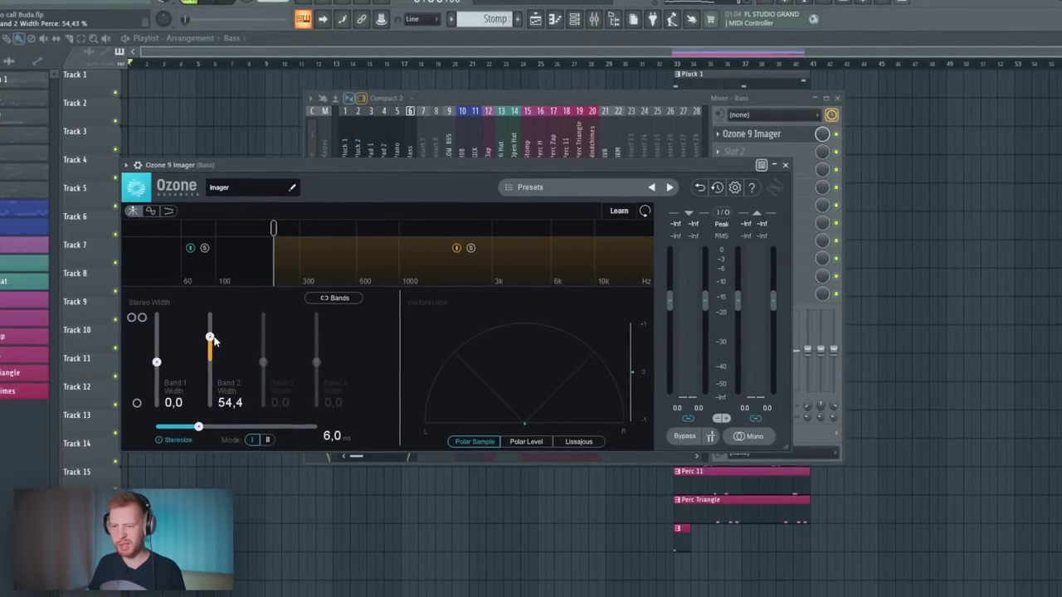
key("space")
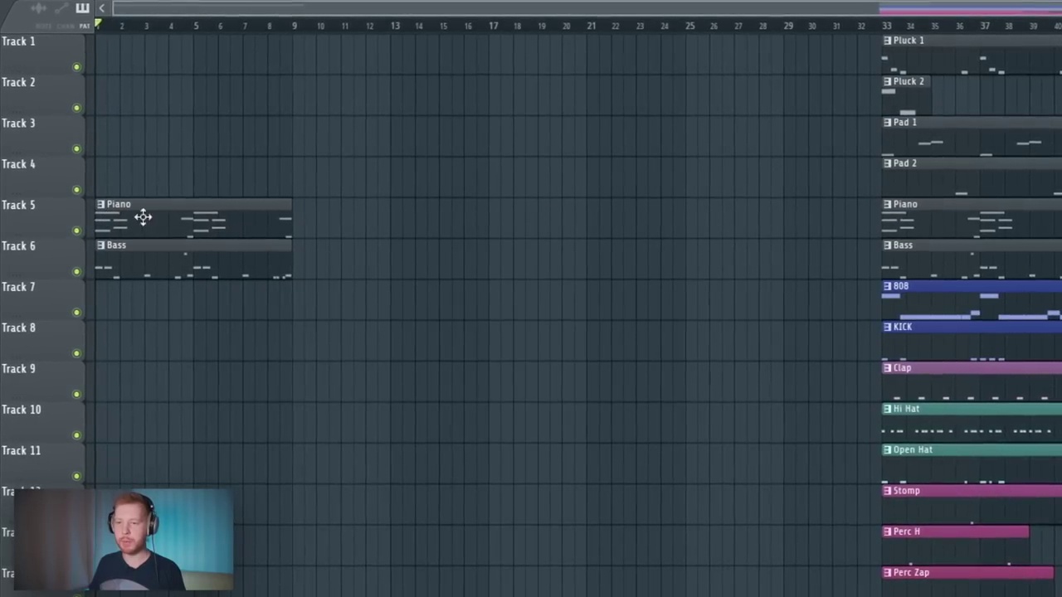
Step: Make the Piano clip at bar 1 on Track 5 unique and open it in the piano roll
left_click(99, 204)
left_click(145, 316)
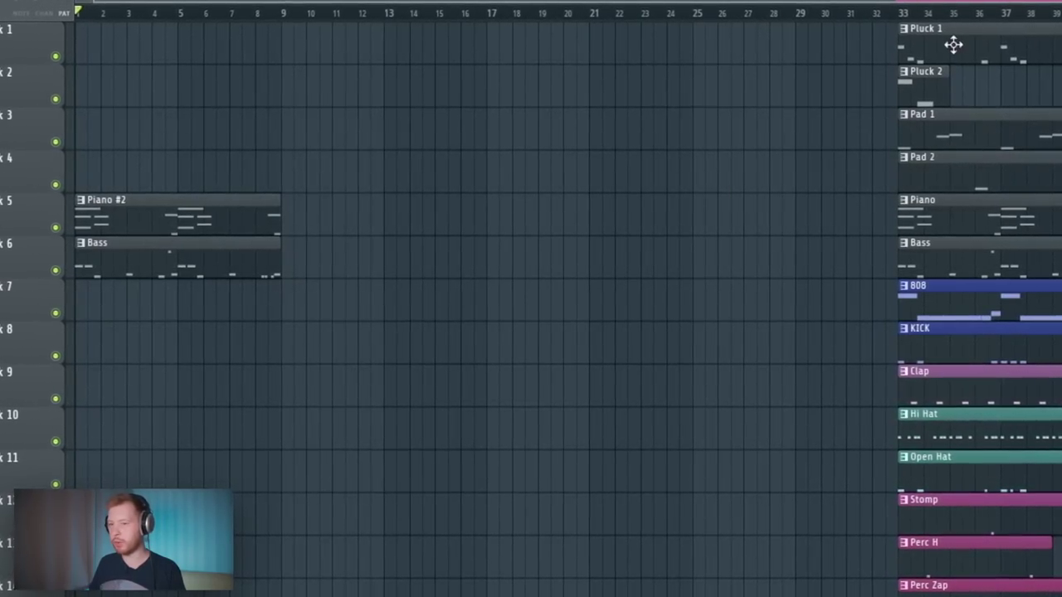
double_click(193, 226)
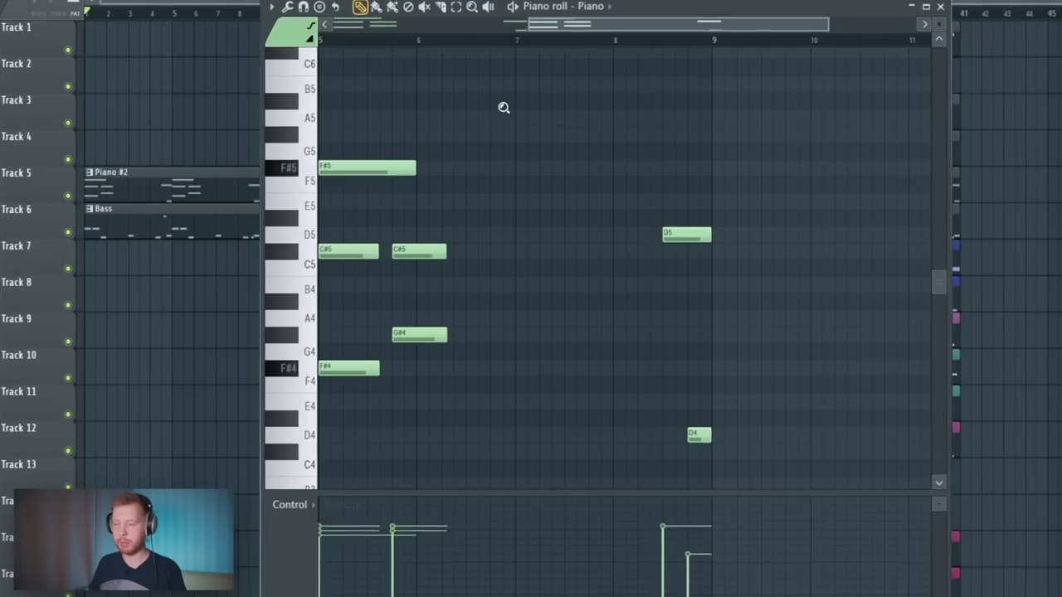
Step: Add the high melody notes F#7, D7 and C#7 at the start of the unique piano pattern and play it back
scroll(503, 107, "down", 2)
key("ctrl+b")
key("space")
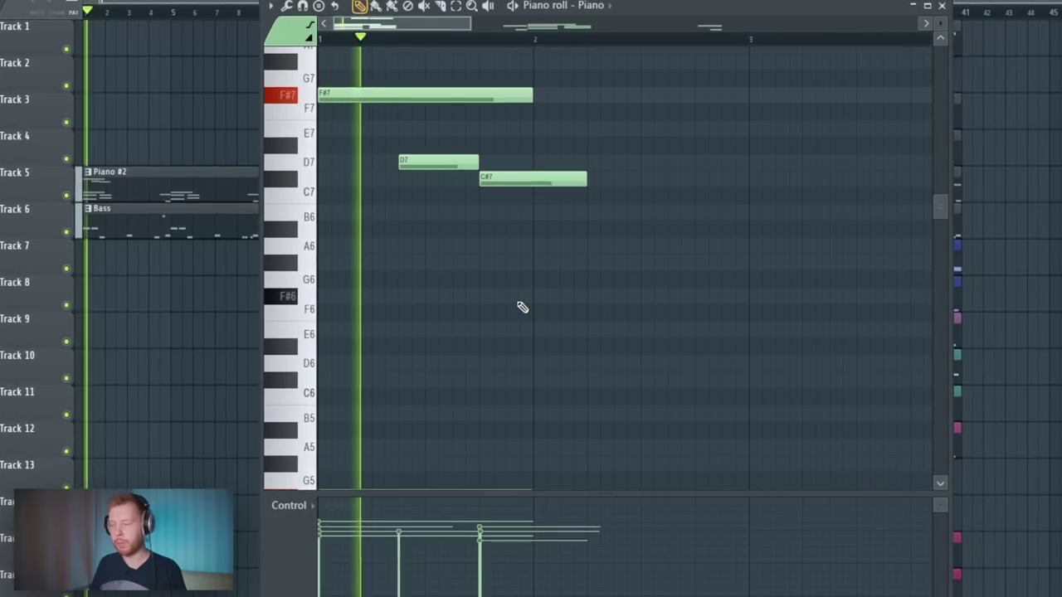
scroll(557, 257, "down", 3)
key("space")
scroll(796, 286, "down", 3)
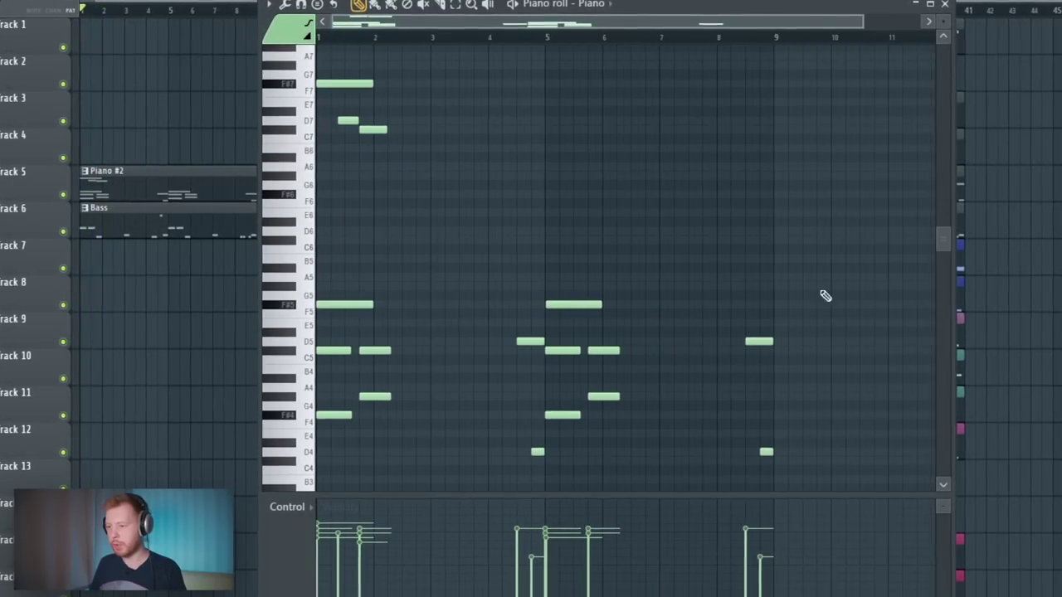
Step: Lower the velocity of the lower chord notes and raise the velocity of the high melody notes
left_click_drag(851, 222, 320, 490)
scroll(434, 290, "up", 4)
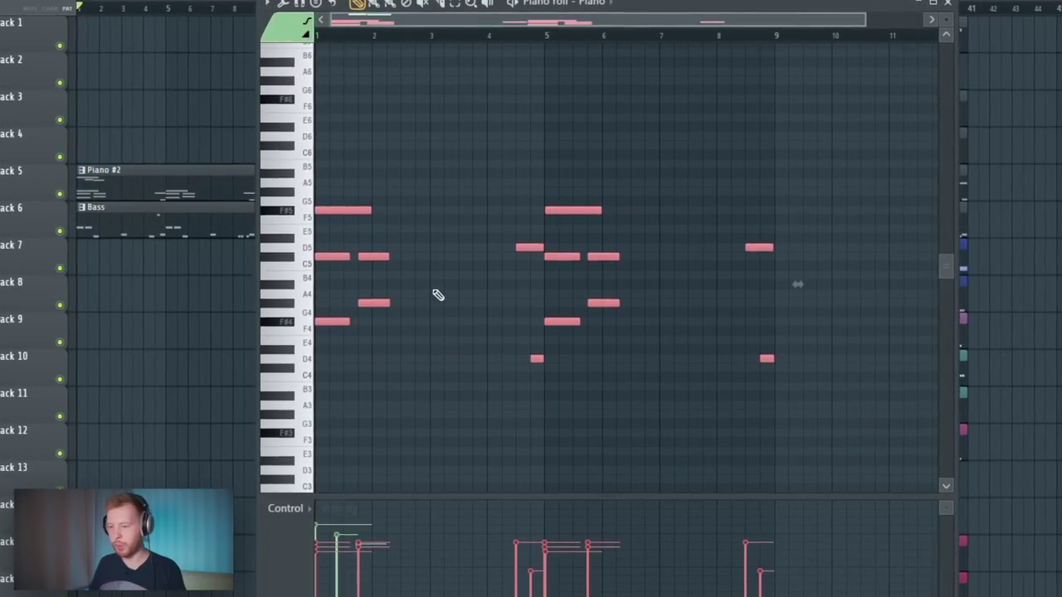
key("shift+i")
scroll(424, 264, "up", 2)
scroll(722, 287, "down", 2)
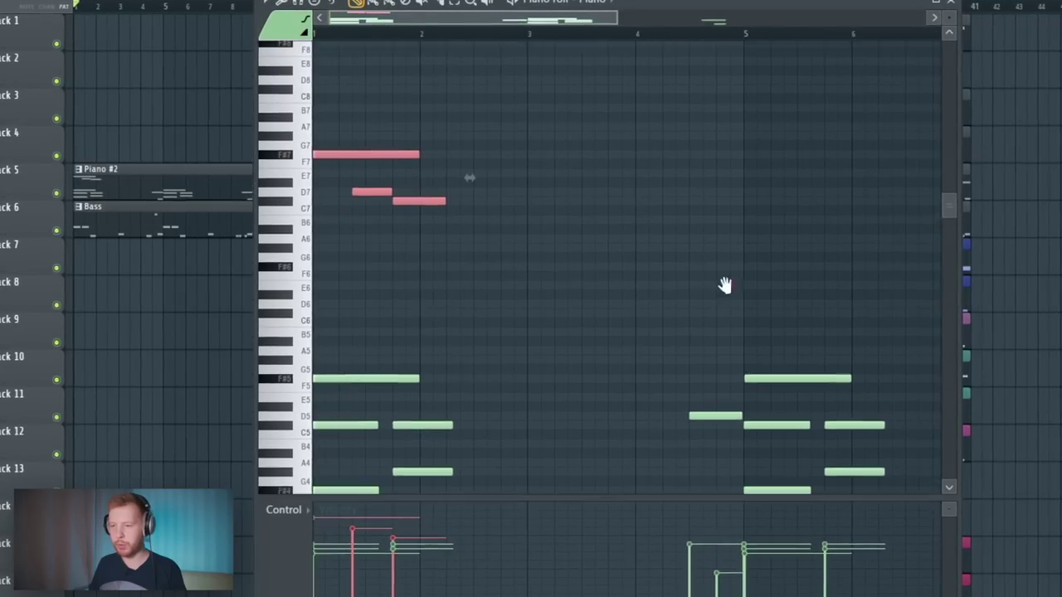
Step: Repeat the high piano melody from bar 5 and place the Pad 1 and Pad 2 clips at bar 1 on Tracks 3 and 4
key("space")
key("ctrl+d")
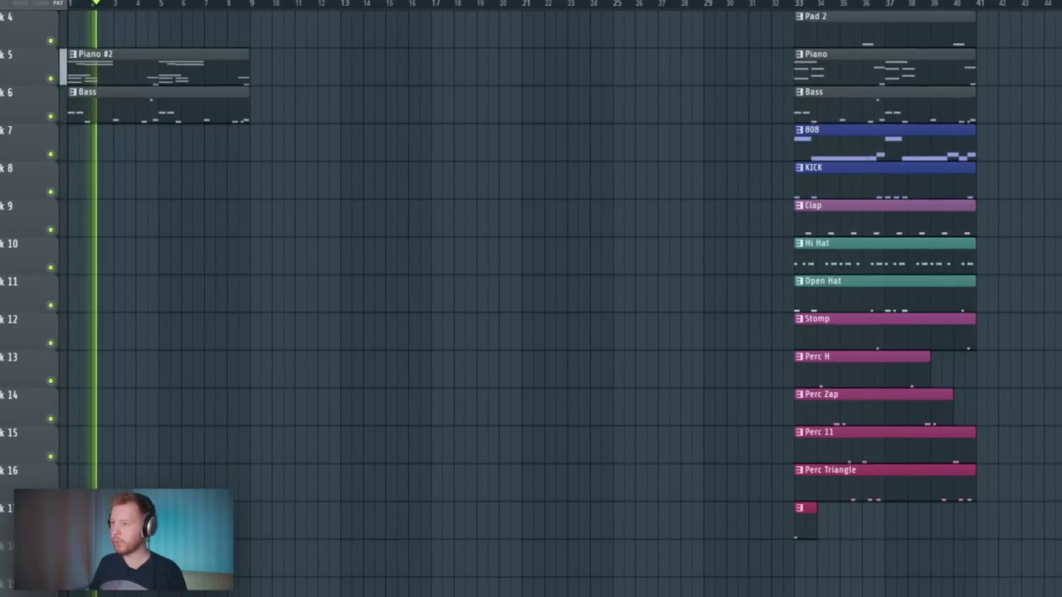
key("F9")
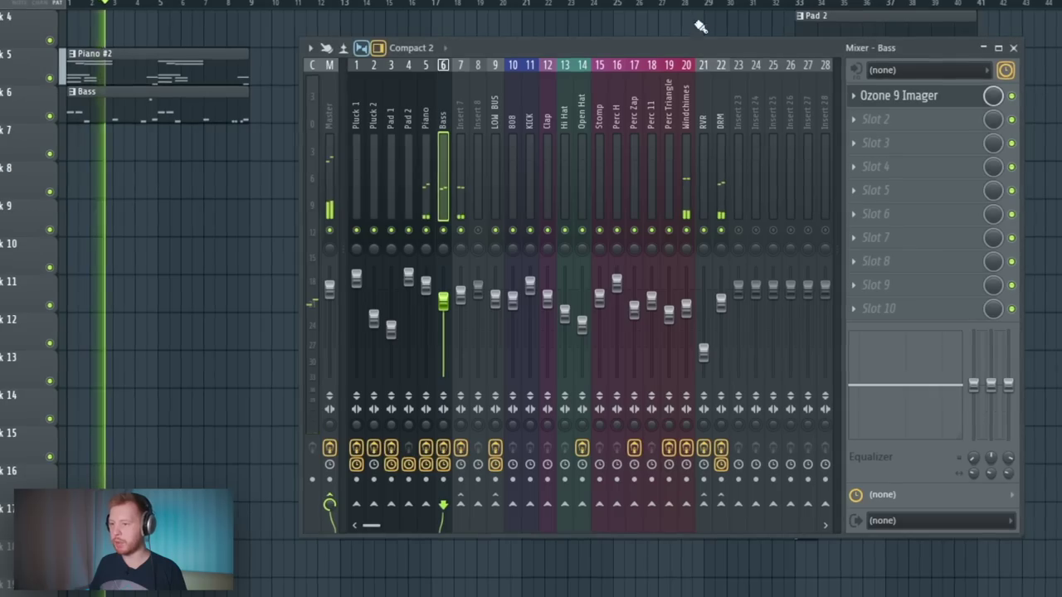
key("F9")
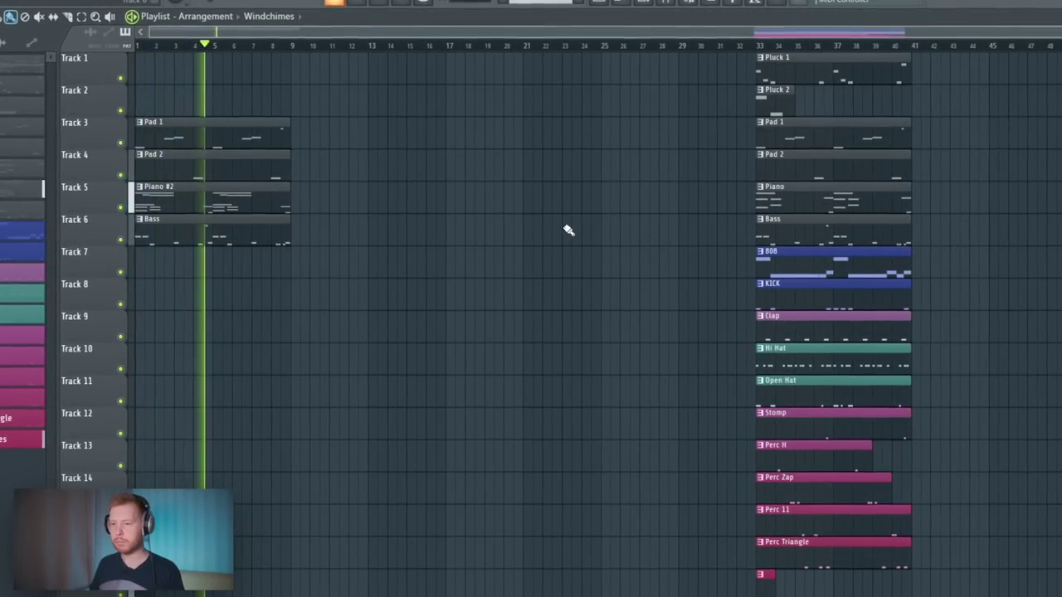
Step: Add the Car Crash, Convict, Stompy, Urban and Windy FX samples to the playlist, placing Convict on Track 7 around bar 9
left_click(700, 2)
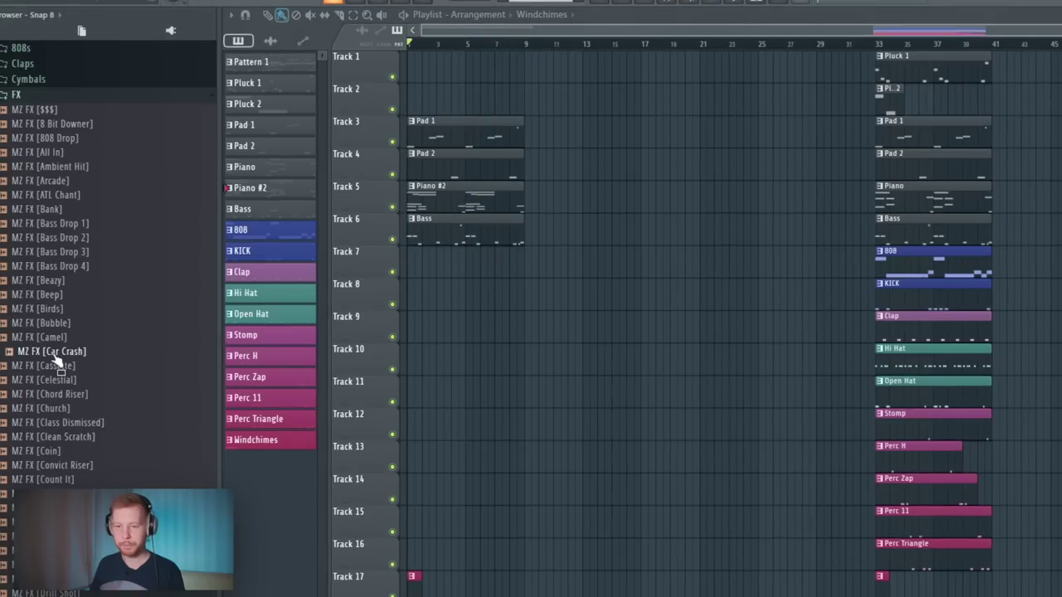
left_click_drag(491, 370, 545, 367)
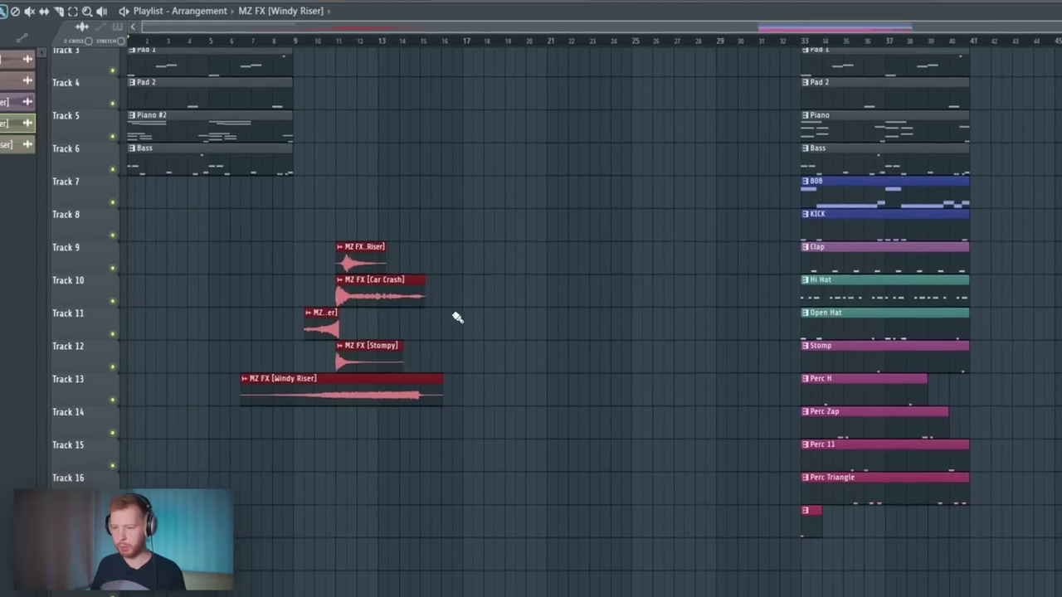
left_click_drag(375, 398, 522, 397)
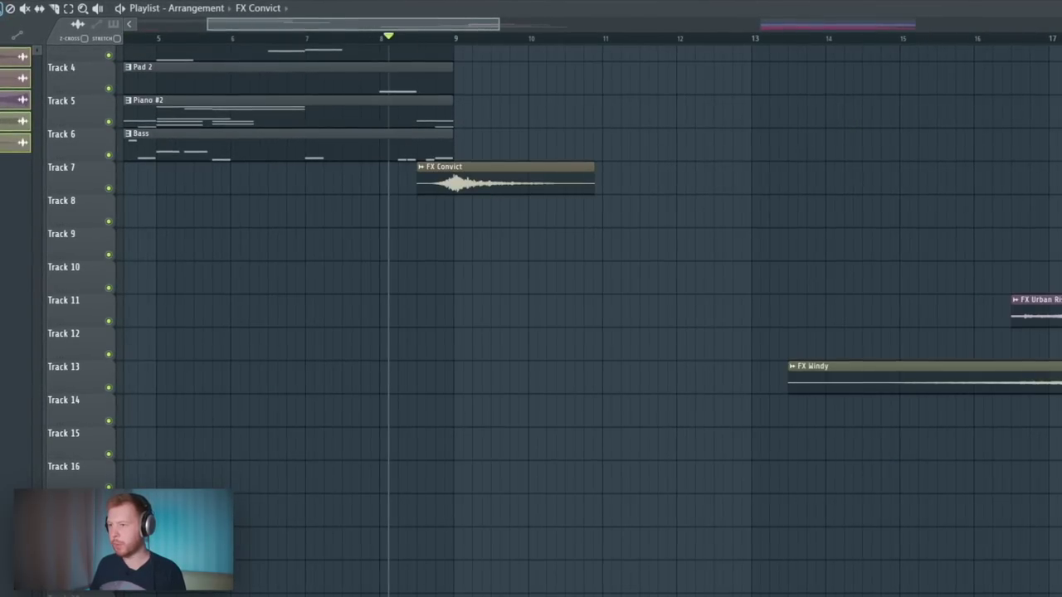
Step: Shorten the FX Convict sample's length, give it a fade-out, normalize it, and play the transition into bar 9
key("F9")
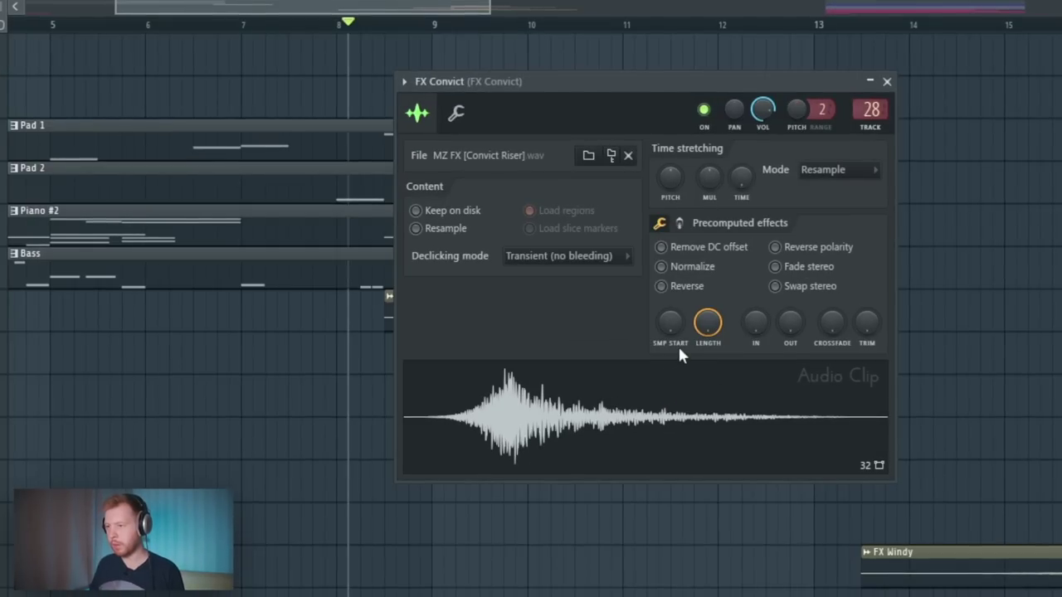
left_click_drag(708, 325, 709, 369)
left_click_drag(807, 324, 808, 333)
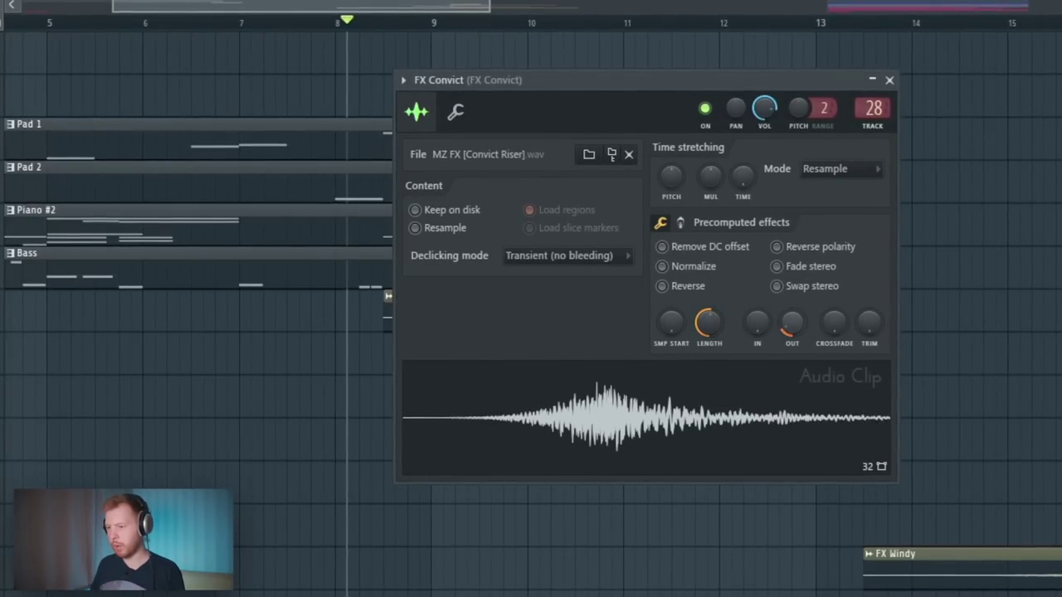
left_click(692, 267)
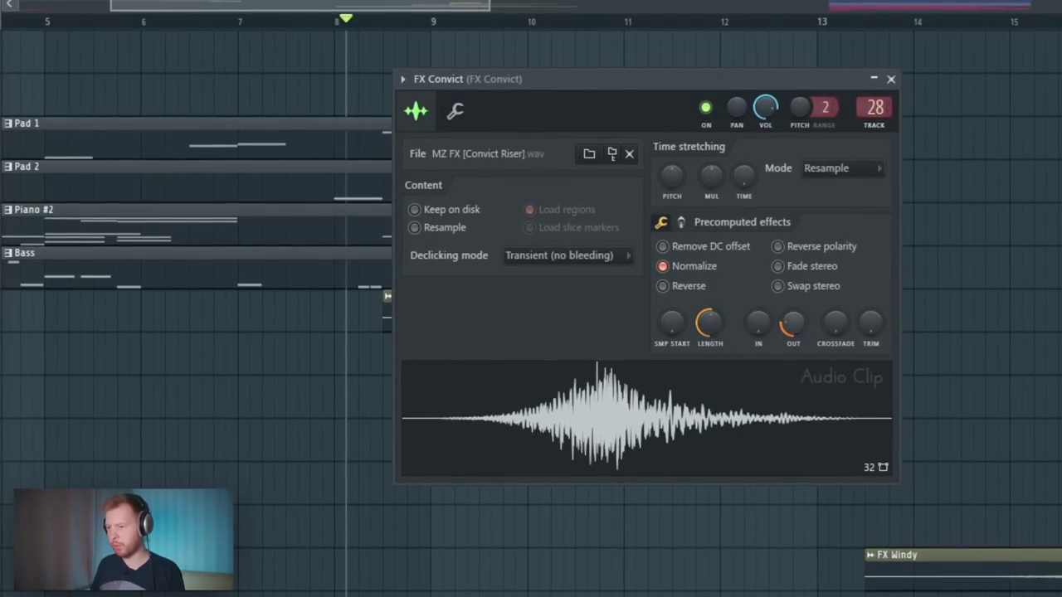
key("Escape")
scroll(502, 382, "down", 4)
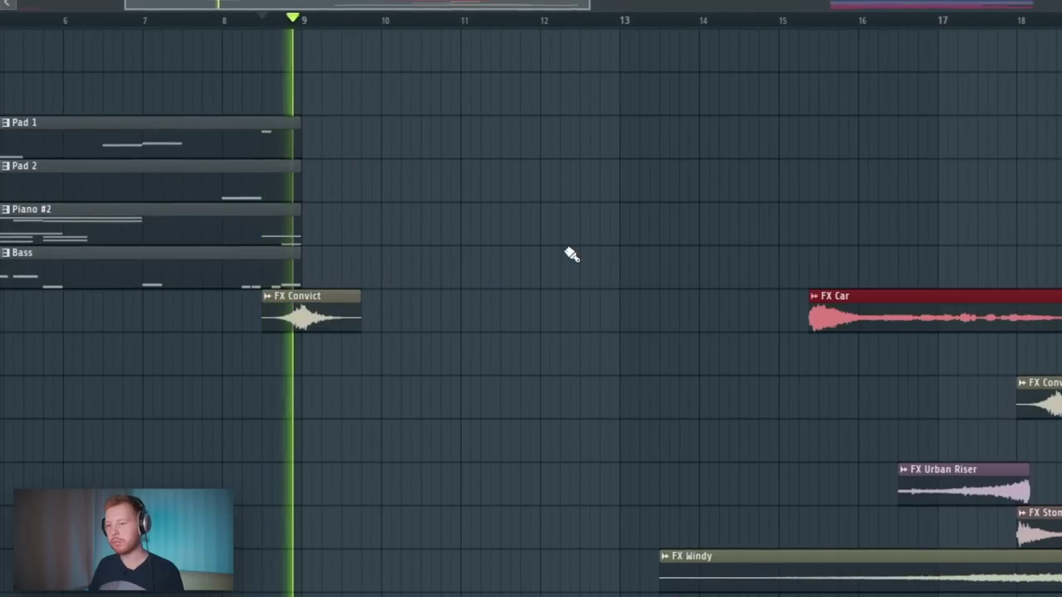
key("space")
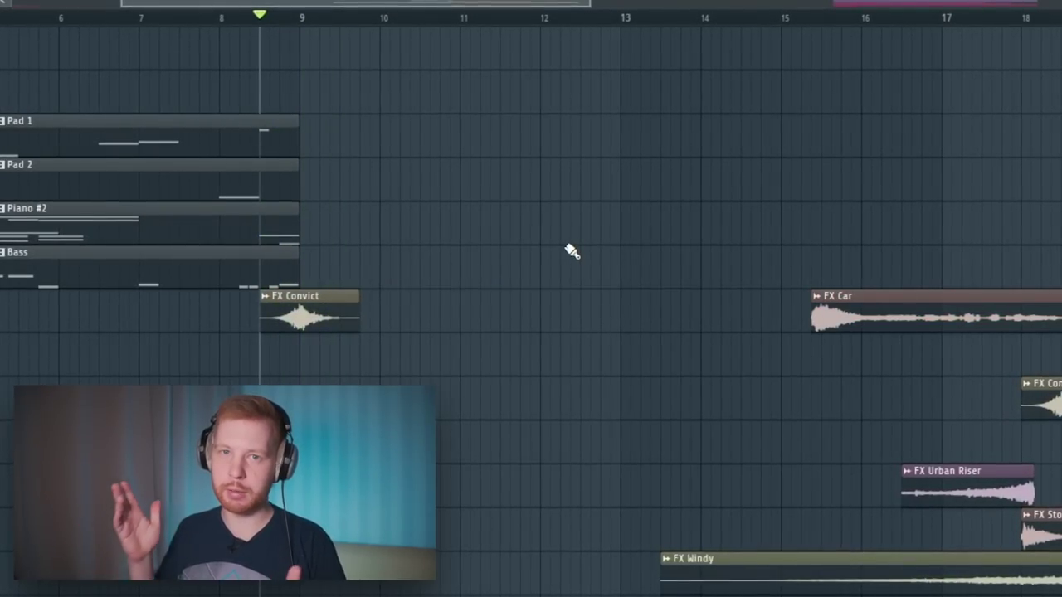
Step: Place the FX Car clip near bar 9 on Track 9, then shorten its sample length and add a fade-out
scroll(573, 251, "up", 4)
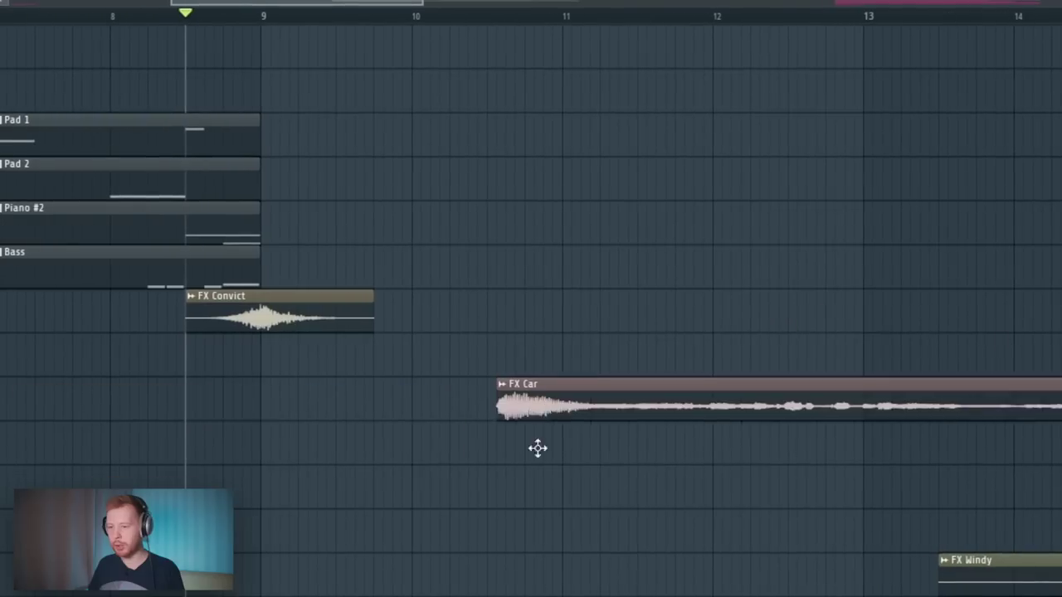
left_click_drag(539, 445, 320, 373)
scroll(259, 439, "up", 4)
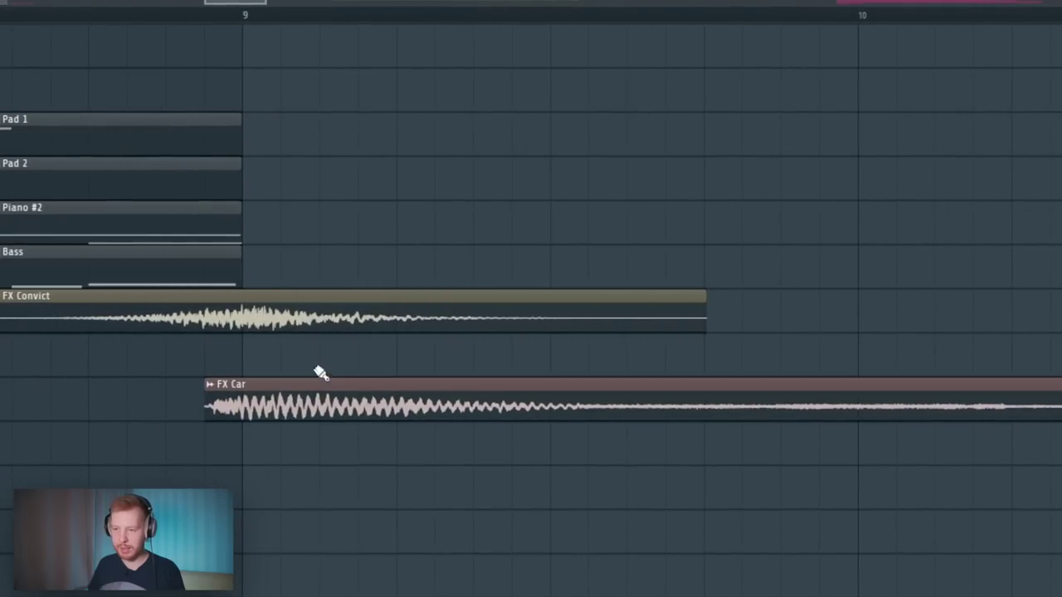
double_click(283, 406)
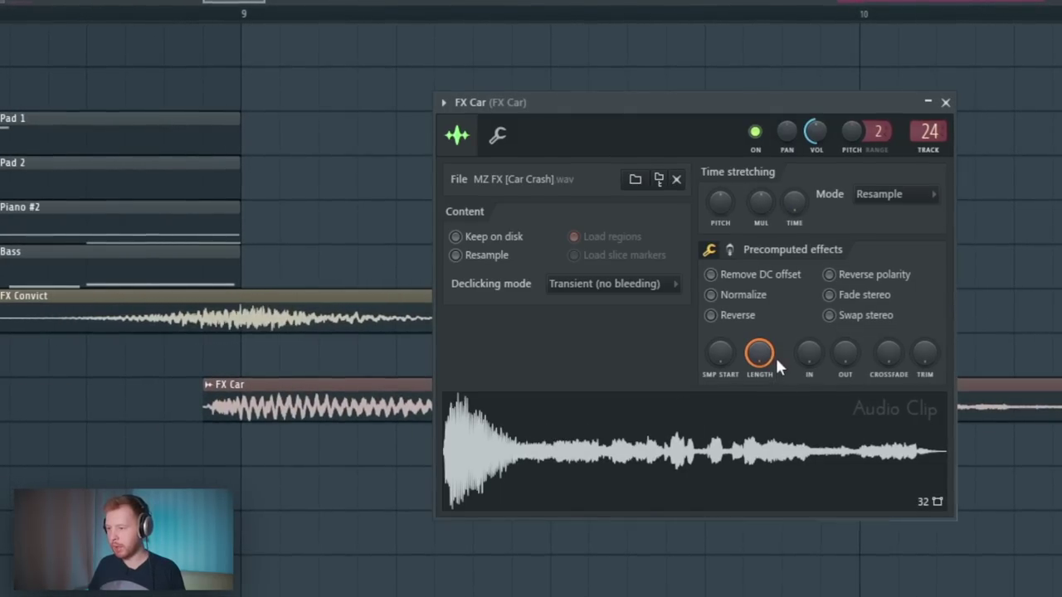
left_click_drag(760, 354, 759, 390)
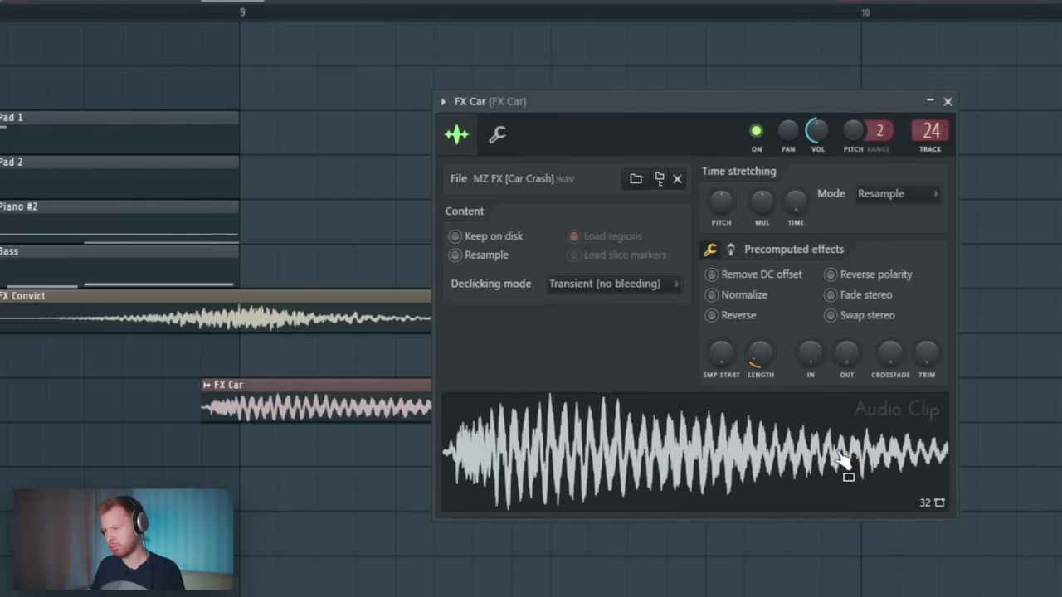
left_click_drag(846, 354, 848, 371)
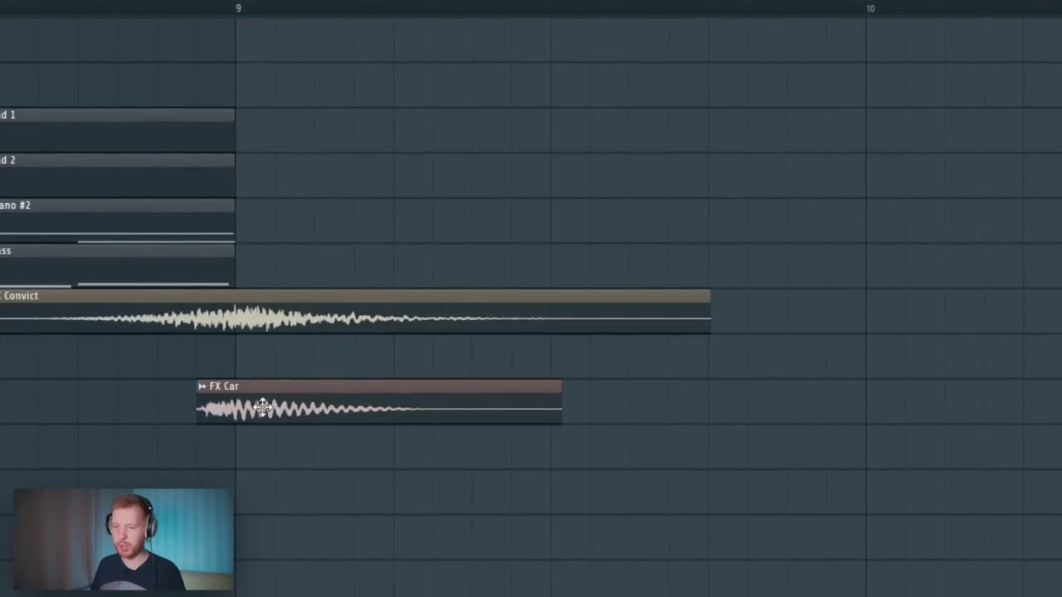
Step: Align the start of the FX Car clip with bar 9 and move the FX clips down eight tracks, with Convict on Track 15
scroll(211, 414, "up", 5)
left_click_drag(240, 411, 452, 419)
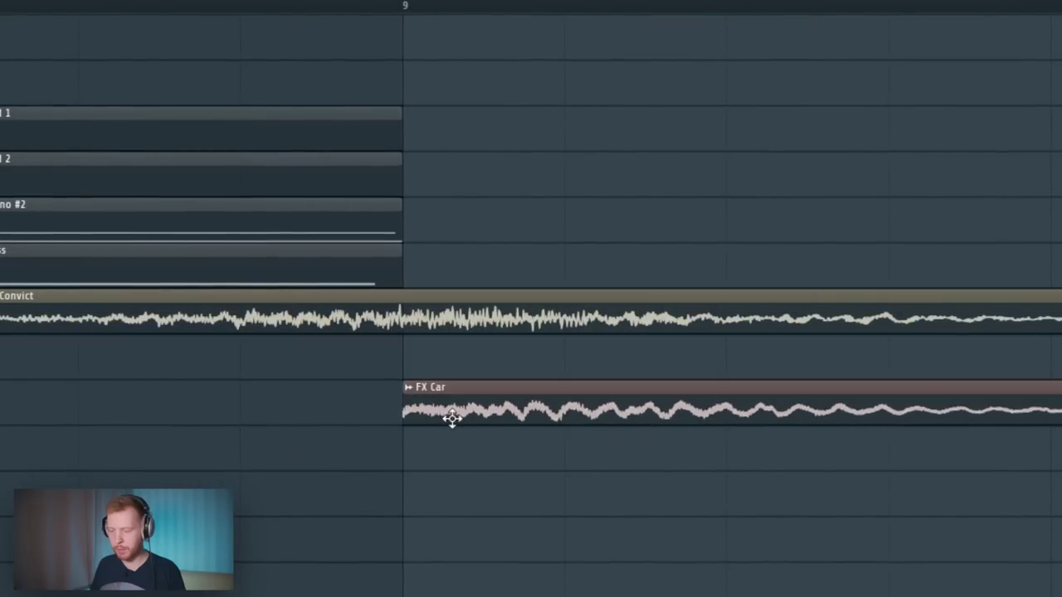
scroll(332, 415, "down", 8)
key("shift+Down")
key("shift+Down")
key("shift+Down")
key("shift+Down")
key("shift+Down")
key("shift+Down")
key("shift+Down")
key("shift+Down")
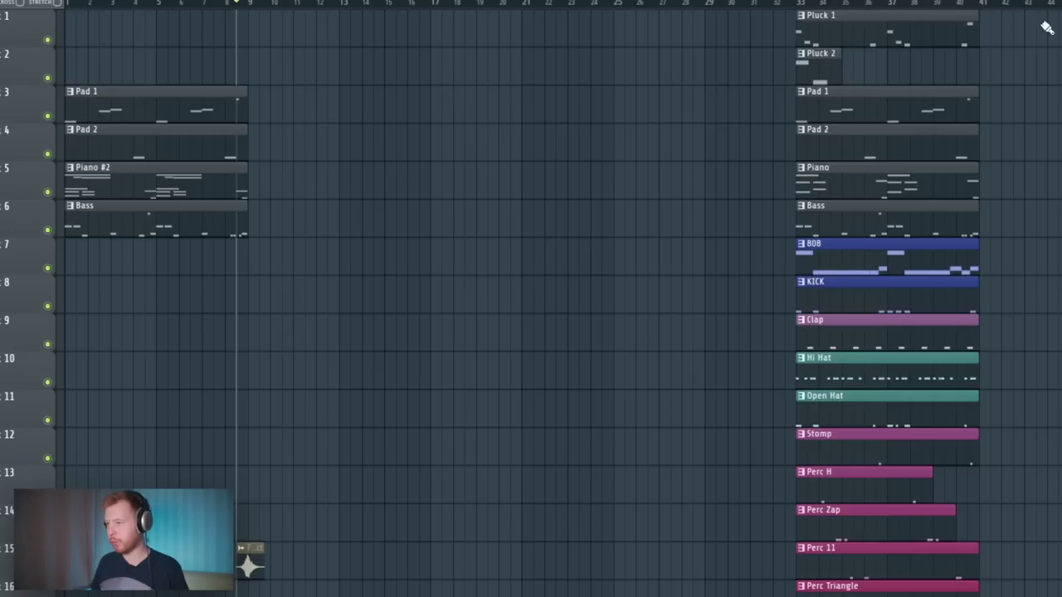
Step: Copy the pluck, pad, piano, 808, kick, clap, hat and percussion clips from bar 33 to bar 9, leaving out the Bass
mouse_move(1042, 10)
left_mouse_down()
mouse_move(798, 201)
mouse_move(835, 188)
mouse_move(303, 182)
left_mouse_up()
left_click(196, 263, "ctrl")
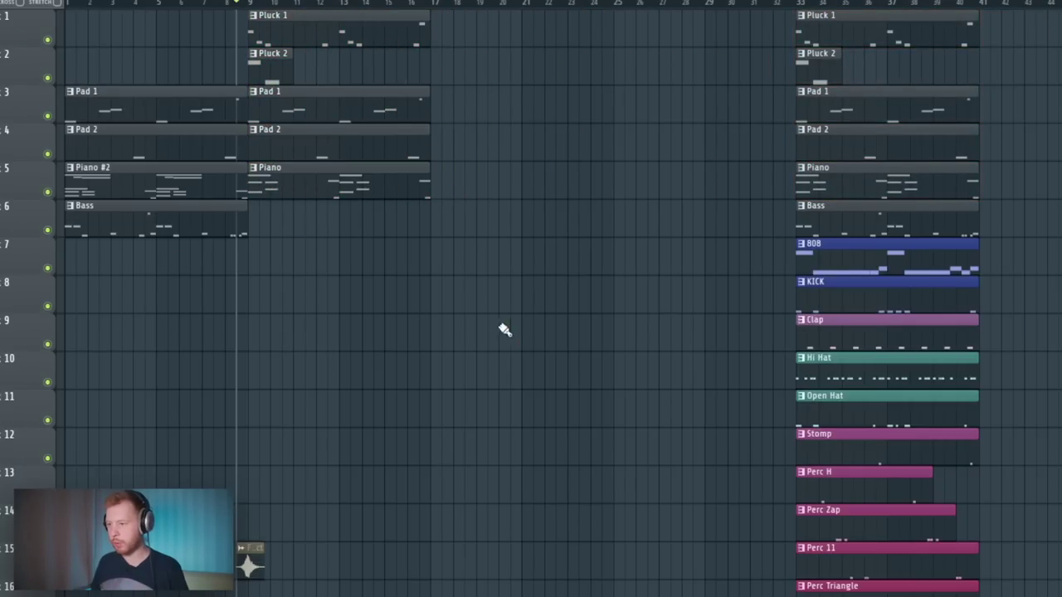
left_click_drag(836, 278, 323, 288)
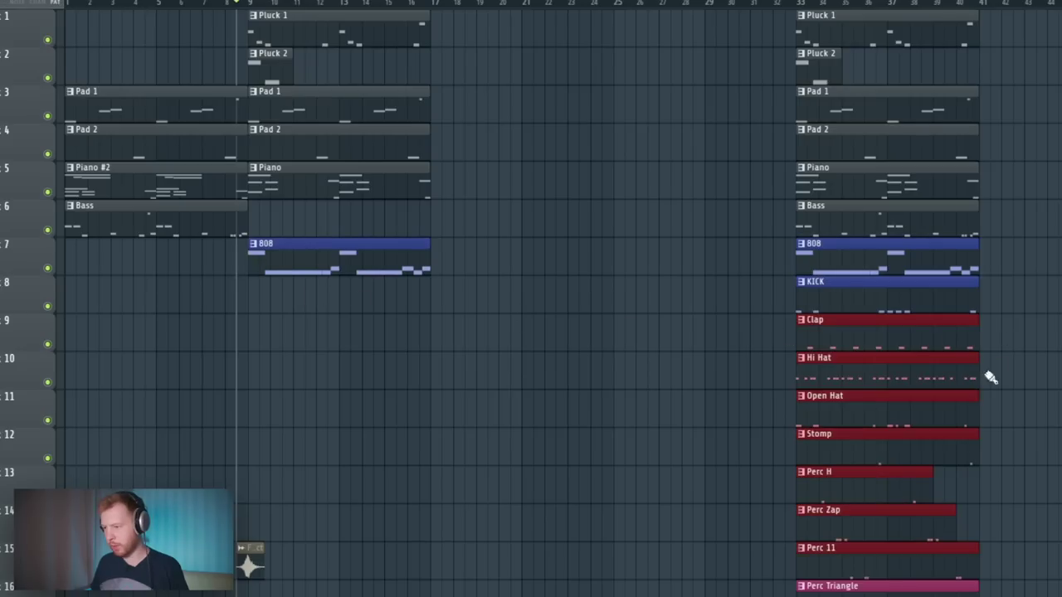
left_click_drag(1036, 277, 349, 586)
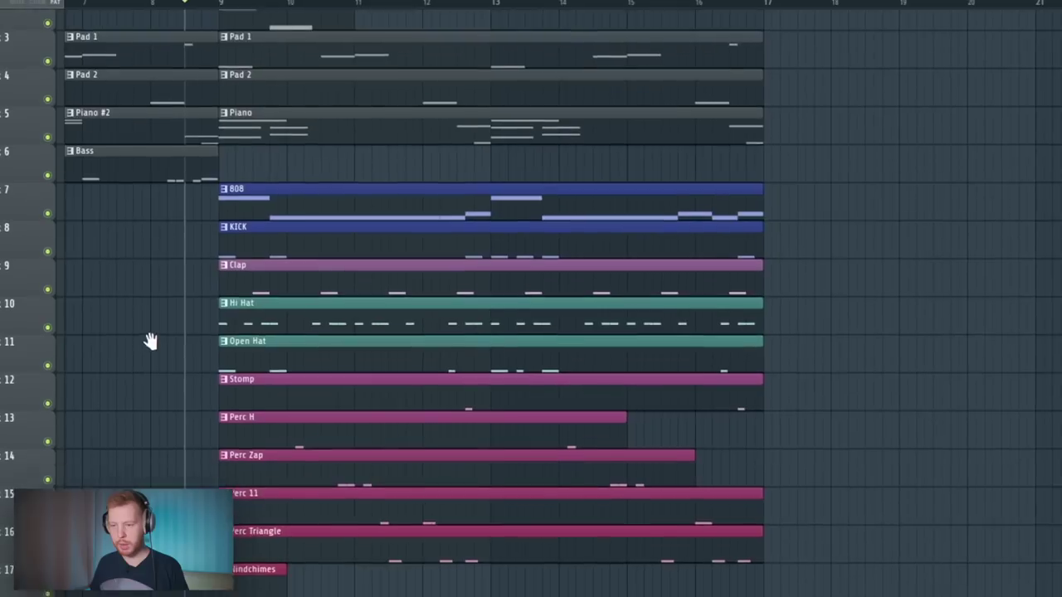
left_click_drag(149, 341, 168, 296)
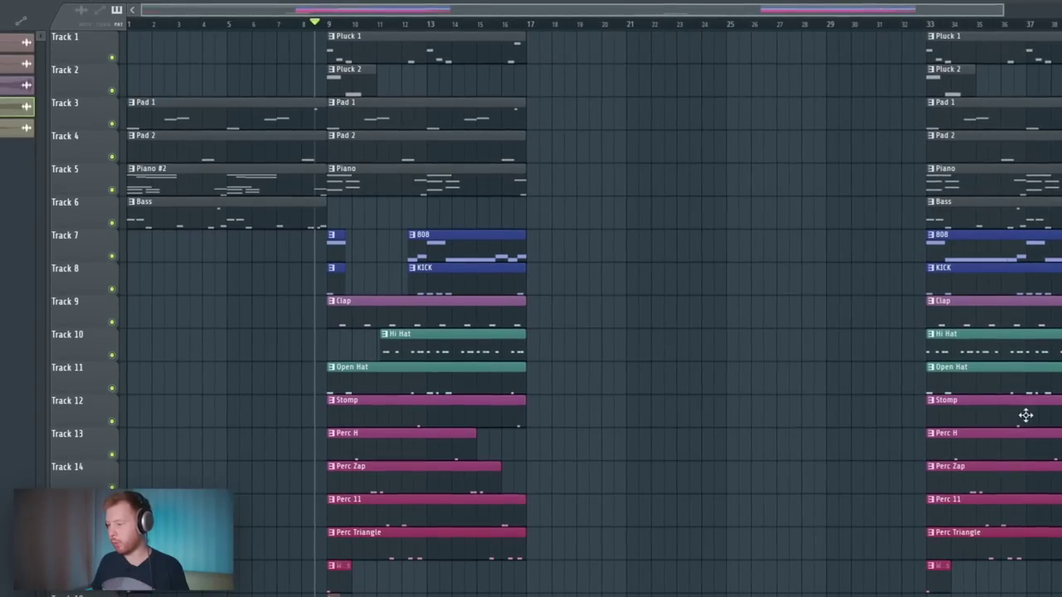
Step: Copy the full clip arrangement from bar 33 to bar 17, leaving out the Bass
left_click_drag(1061, 543, 924, 7)
left_click_drag(951, 69, 550, 69)
key("ctrl+d")
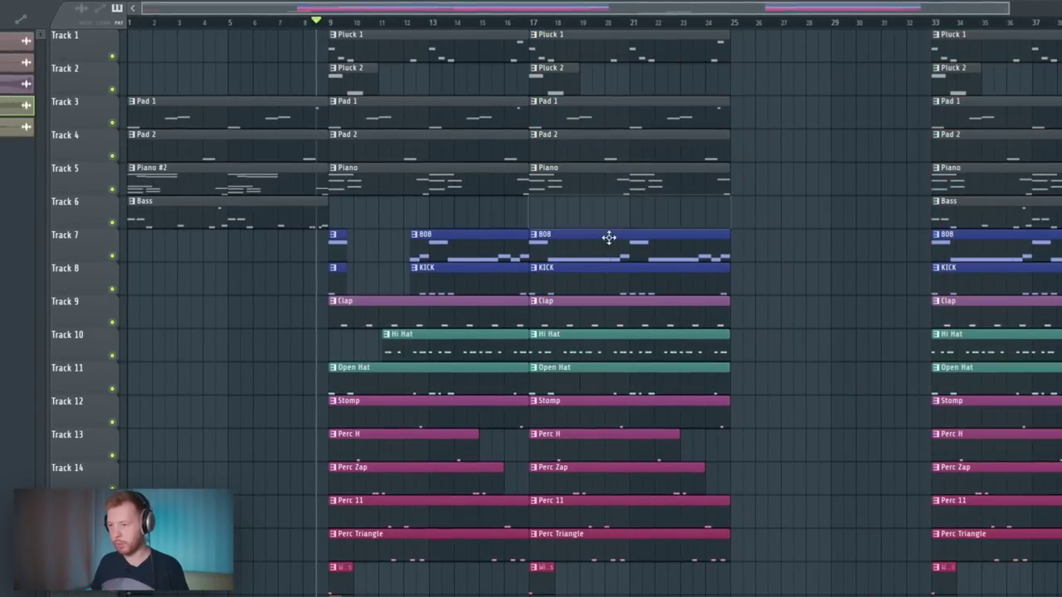
Step: Move the FX Urban Riser clip on Track 22 to end at bar 17, fade in its start, and play it back
scroll(619, 251, "down", 3)
scroll(731, 280, "down", 7)
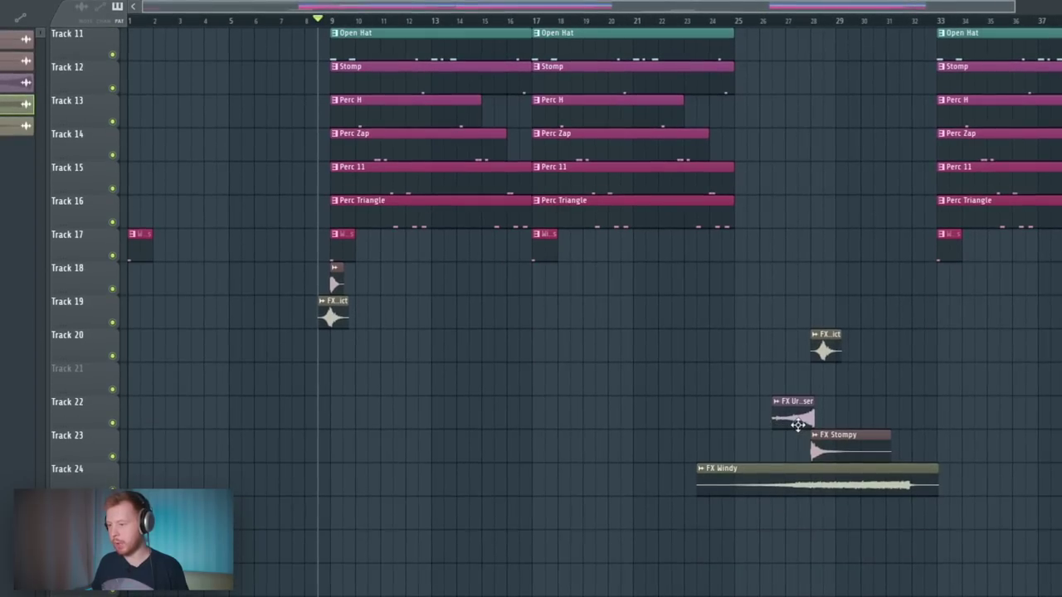
scroll(504, 410, "up", 6)
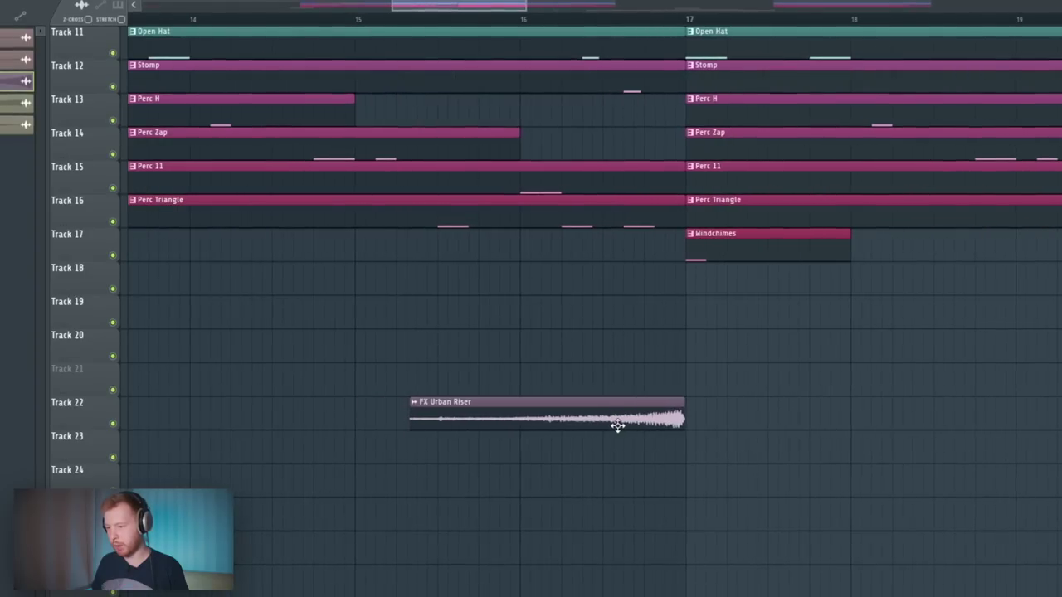
double_click(621, 419)
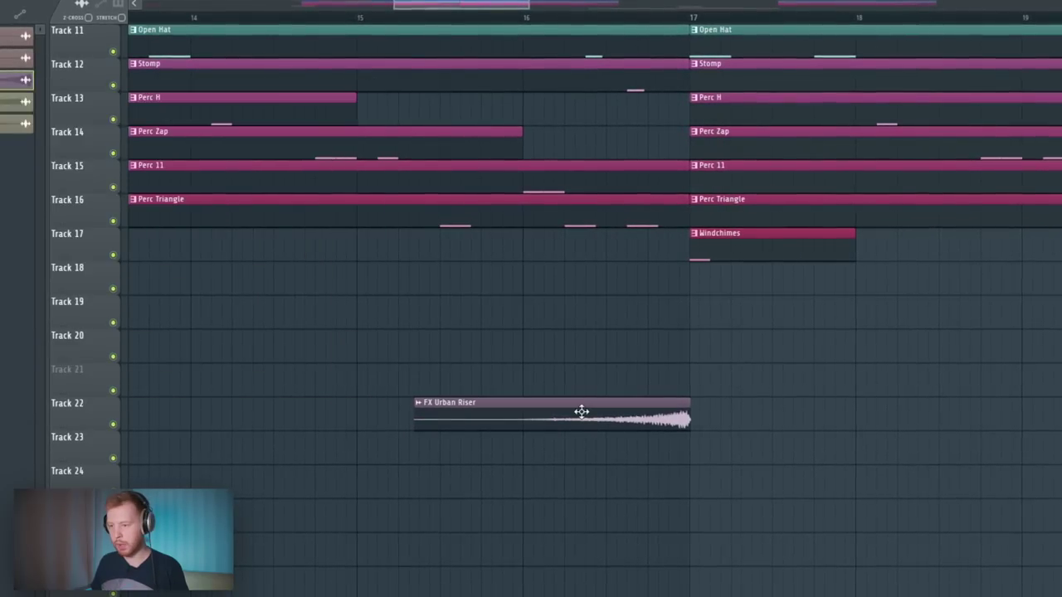
double_click(581, 410)
key("space")
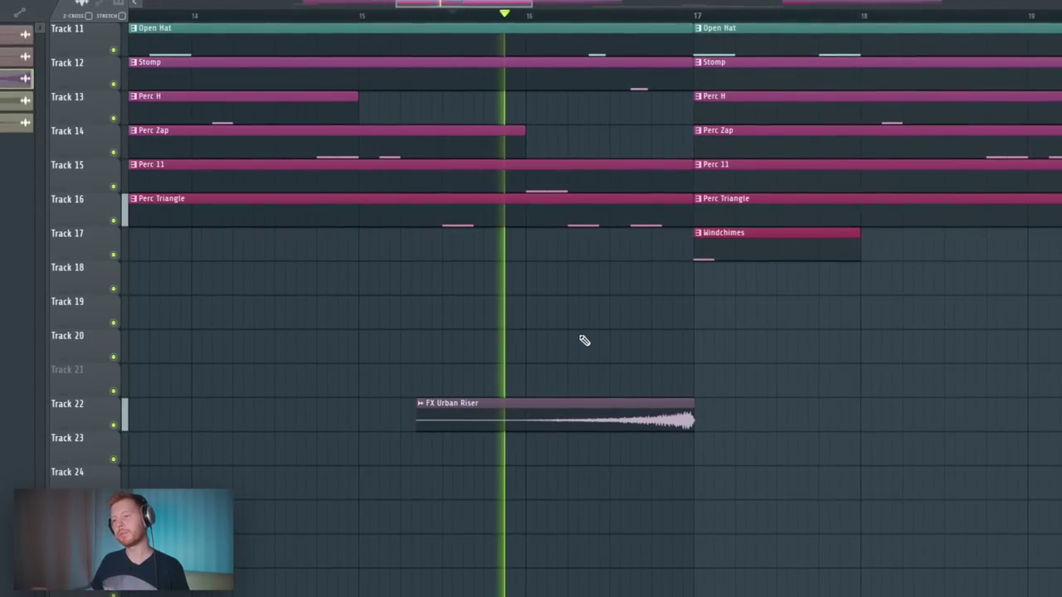
scroll(586, 340, "down", 5)
key("space")
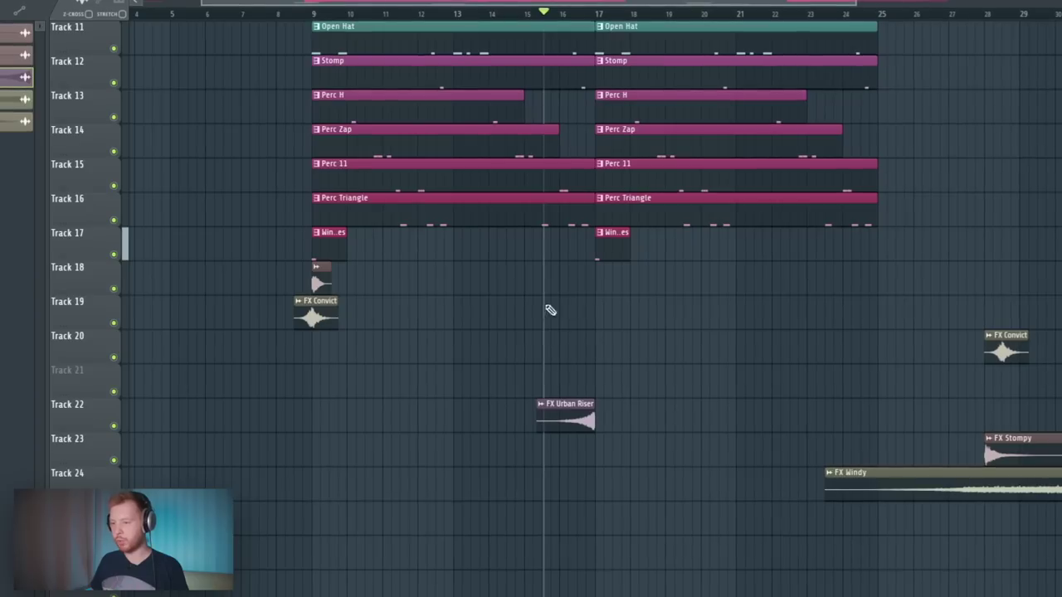
Step: Move the FX Stompy clip to Track 20 and align its start with bar 17
left_click_drag(1022, 438, 614, 357)
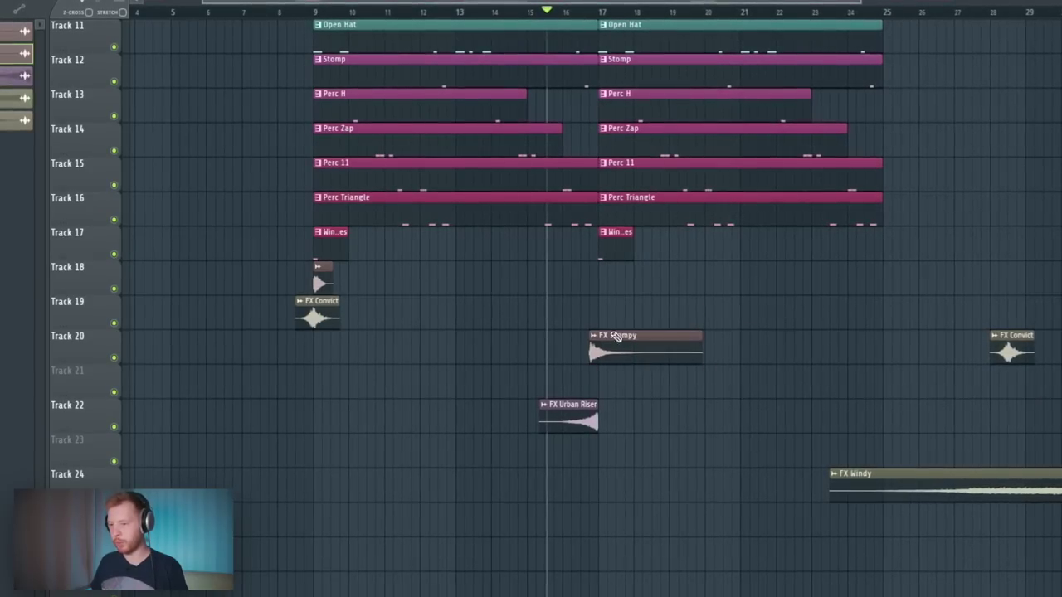
scroll(630, 359, "up", 5)
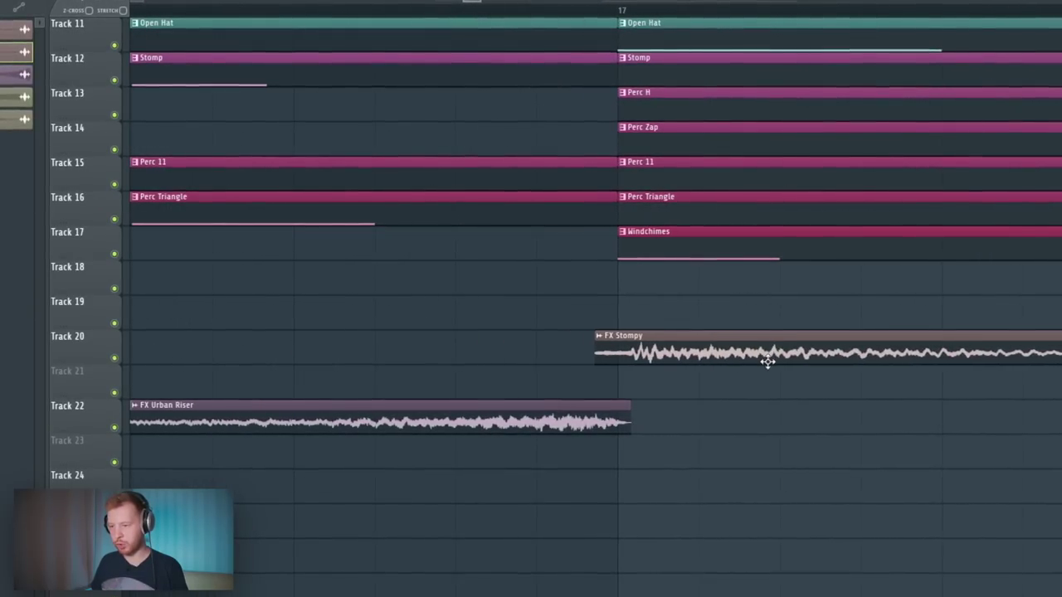
left_click_drag(761, 362, 795, 362)
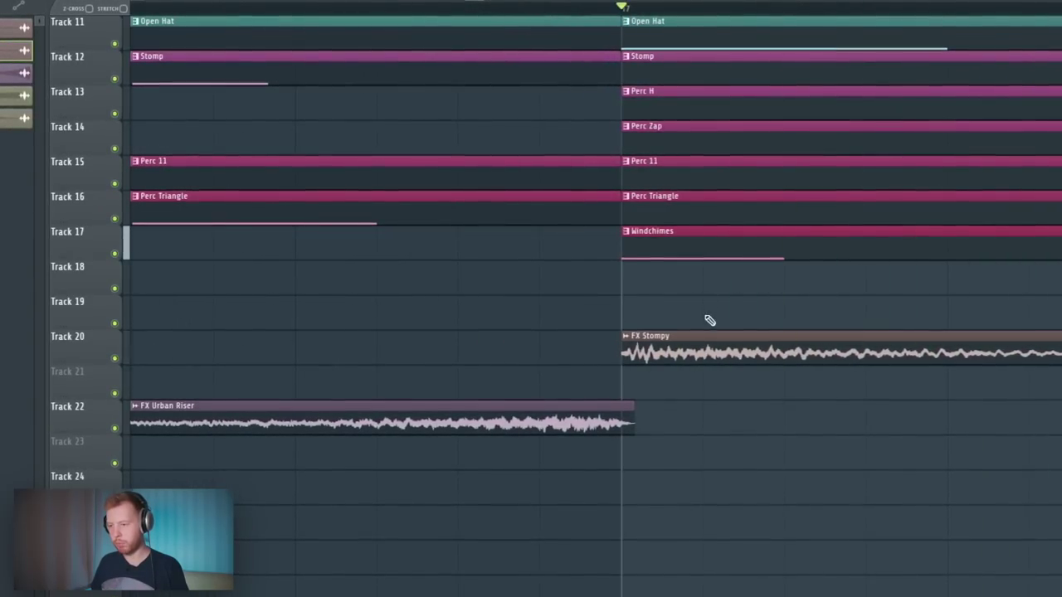
Step: Set the FX Stompy sample's stretch mode to Auto, lower its pitch and volume, and play the transition at bar 17
scroll(710, 320, "down", 3)
double_click(730, 351)
right_click(319, 372)
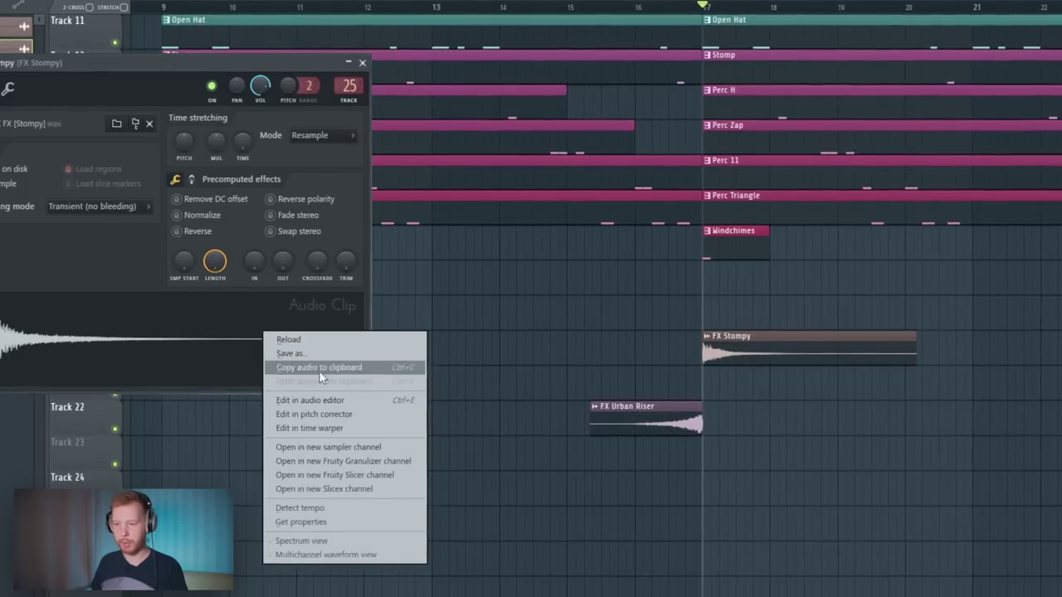
left_click(316, 415)
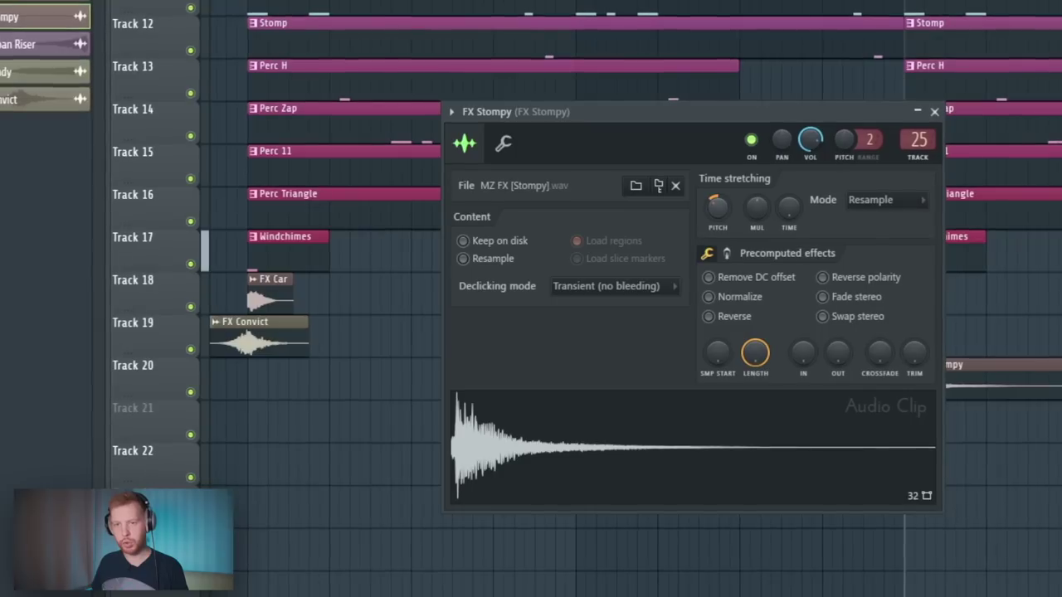
left_click_drag(721, 215, 721, 236)
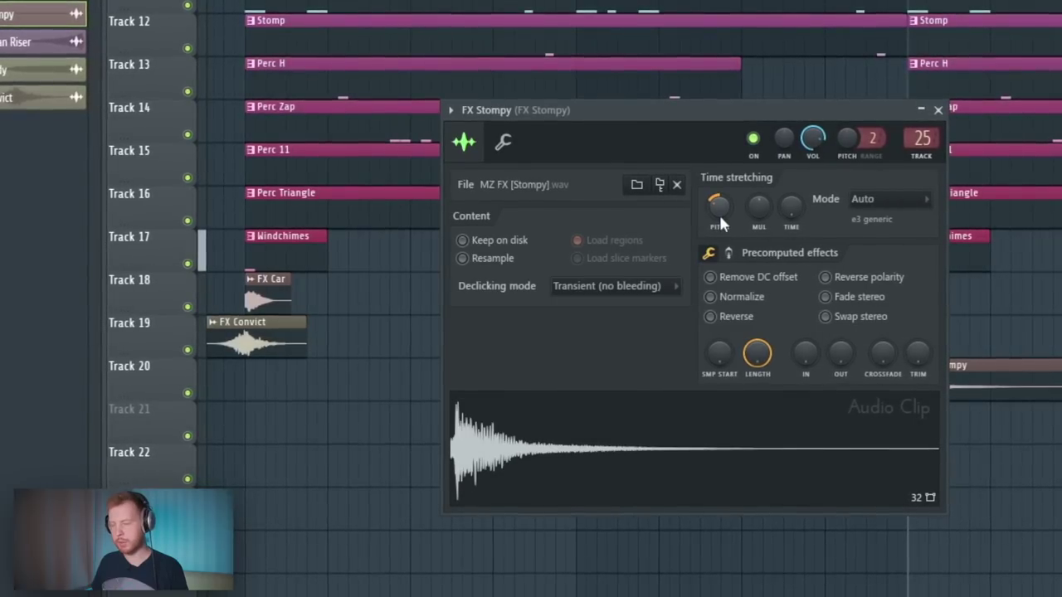
key("space")
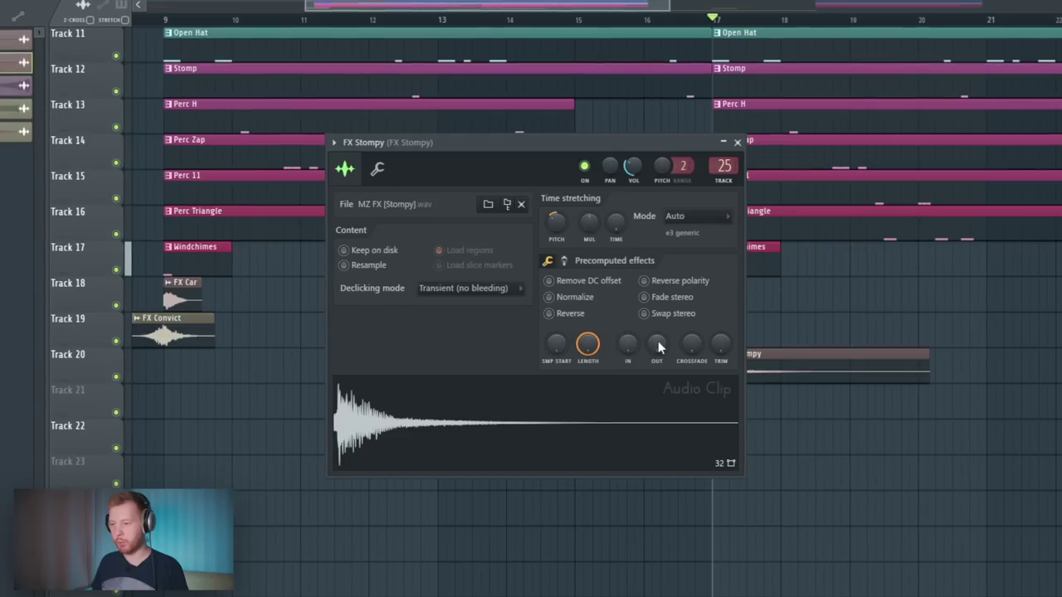
key("Escape")
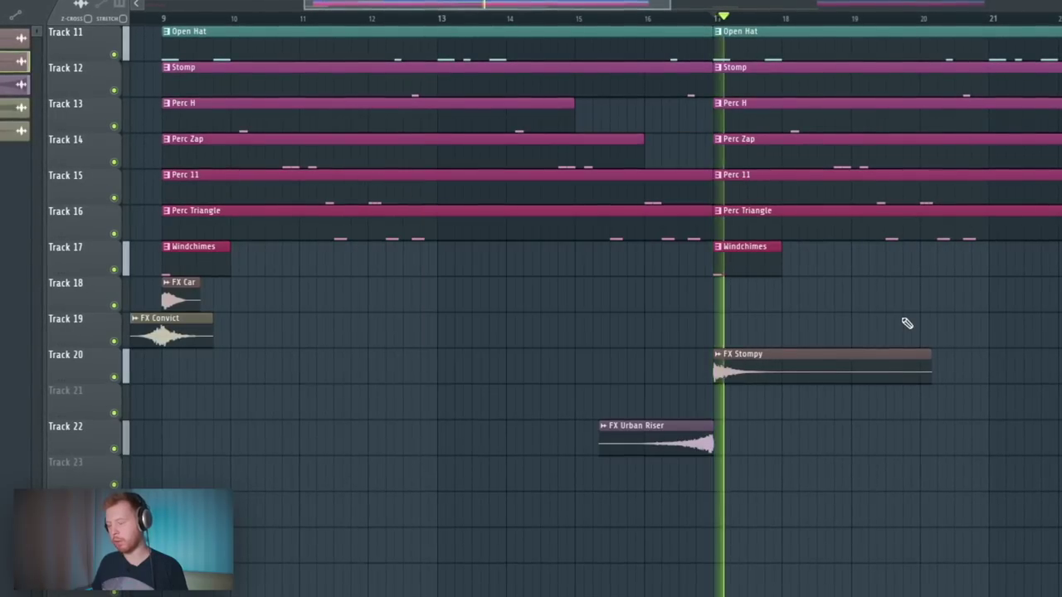
Step: Make the FX Car clip at bar 21 on Track 18 unique, place its second copy just before bar 22, and play the section
right_click(583, 315)
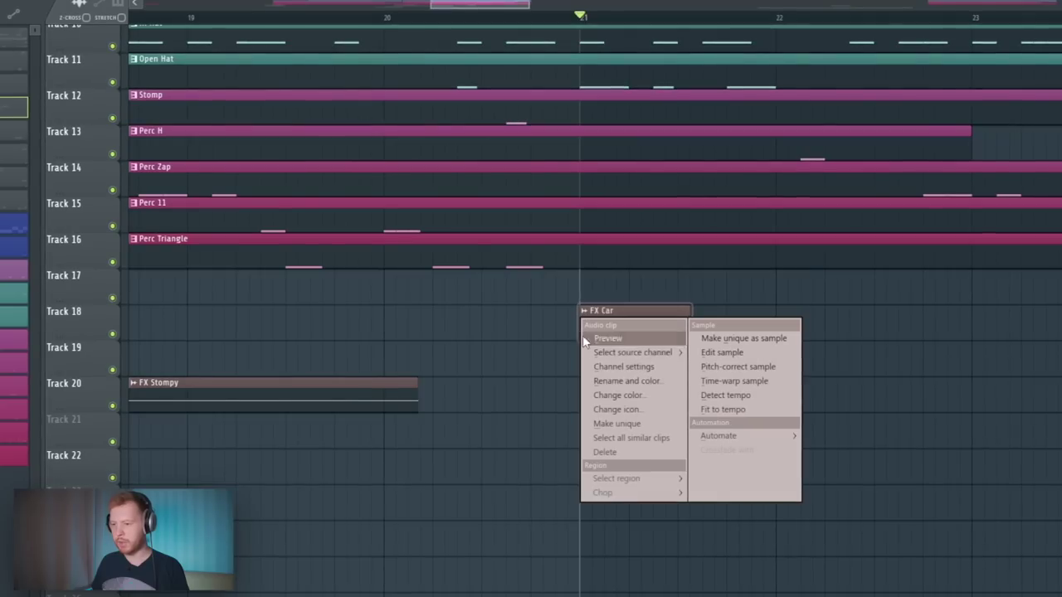
left_click(628, 423)
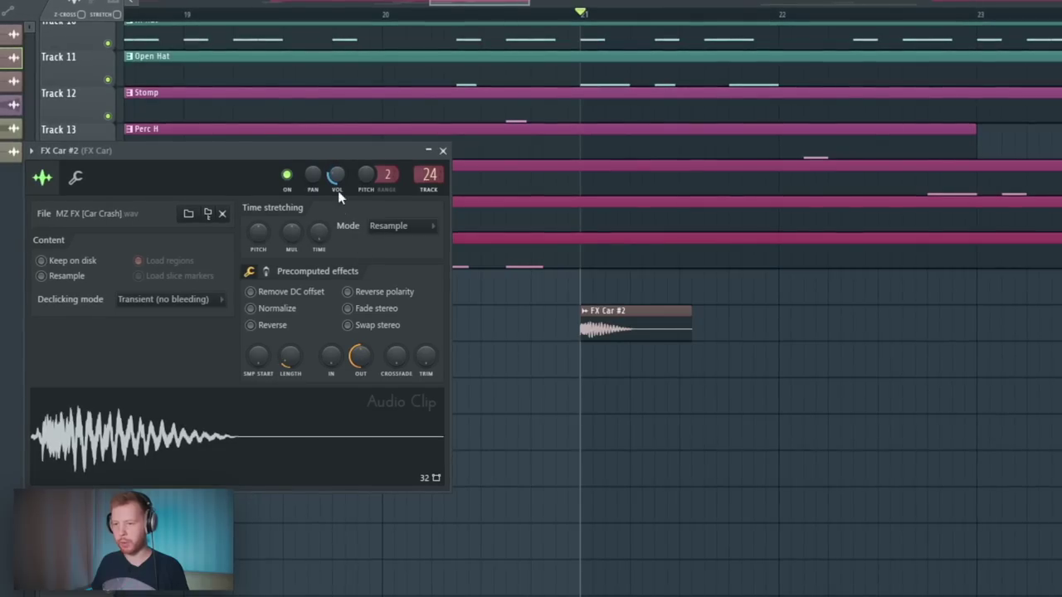
key("Escape")
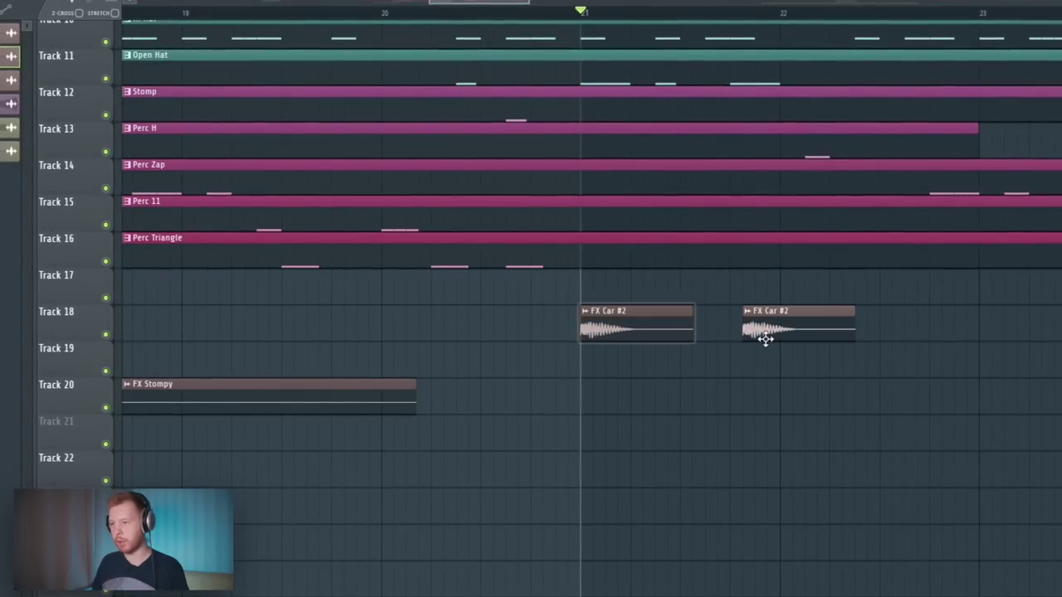
left_click_drag(765, 339, 755, 342)
key("space")
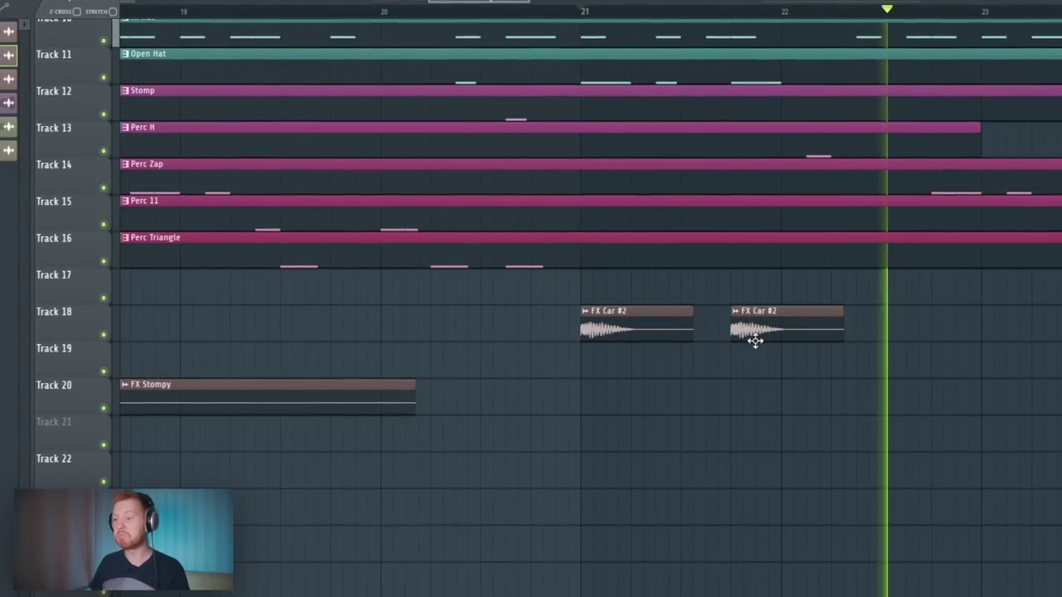
scroll(755, 341, "down", 6)
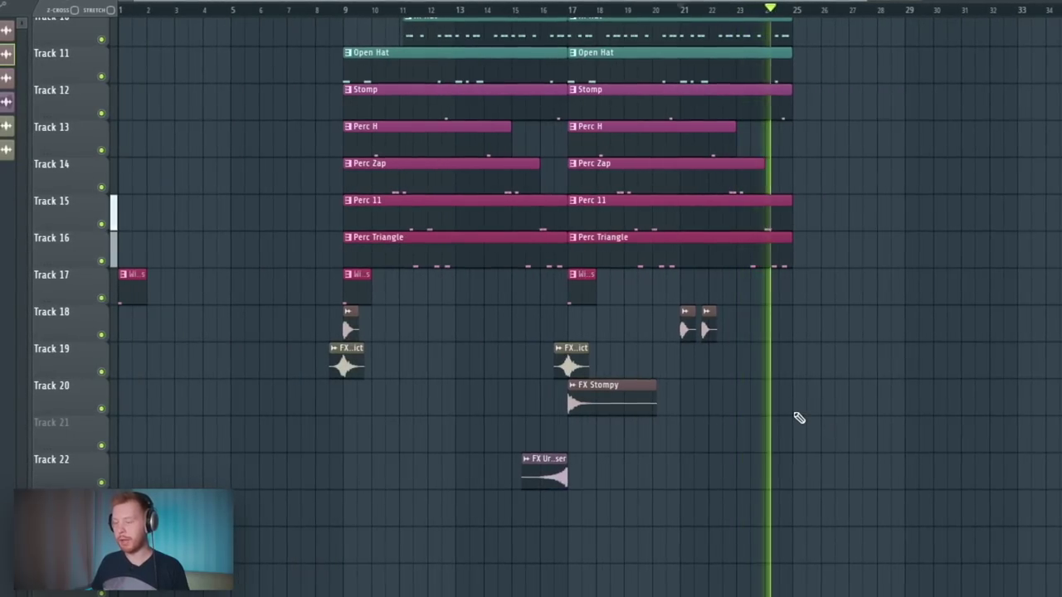
Step: Copy the FX Convict clip on Track 19 and the FX Urban Riser clip on Track 22 to the transition at bar 25
scroll(735, 415, "down", 2)
scroll(689, 510, "up", 1)
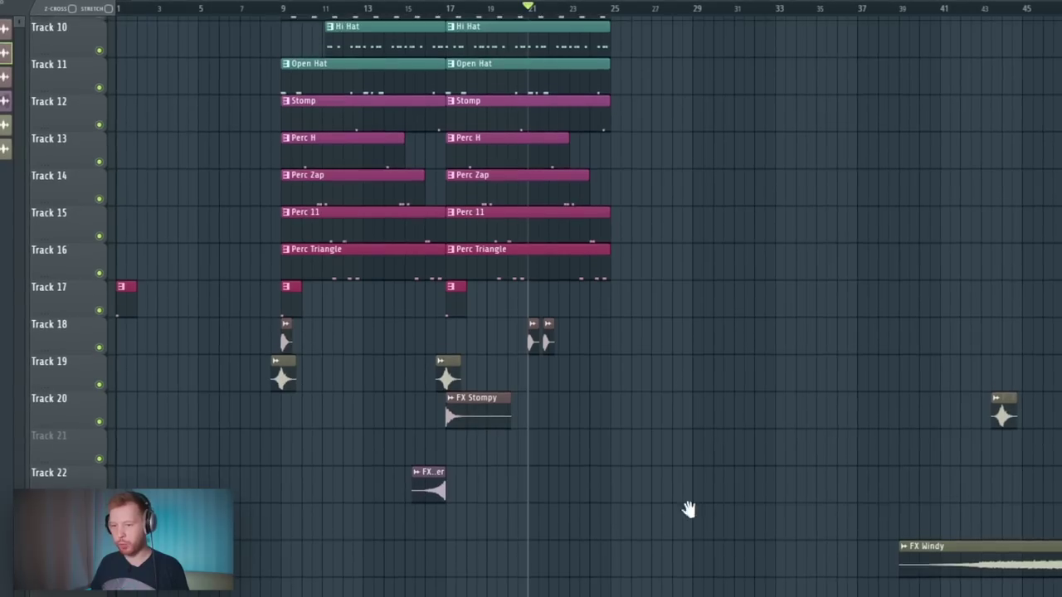
left_click_drag(689, 509, 689, 516)
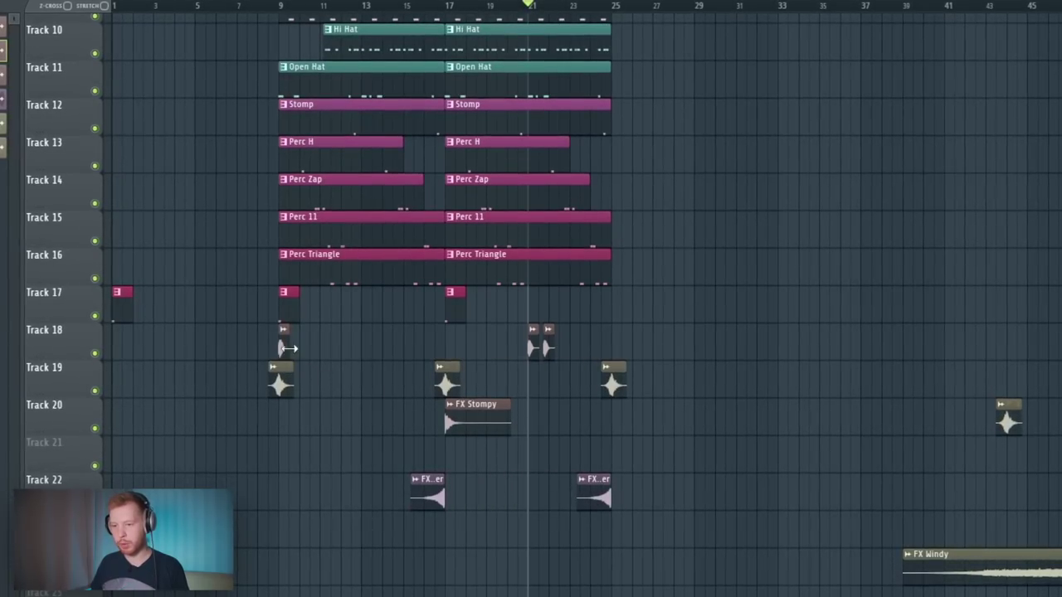
Step: Copy the Pad 1, Pad 2, Piano #2, Bass, Windchimes and FX Car clips to bar 25 and play the transition
scroll(213, 344, "up", 5)
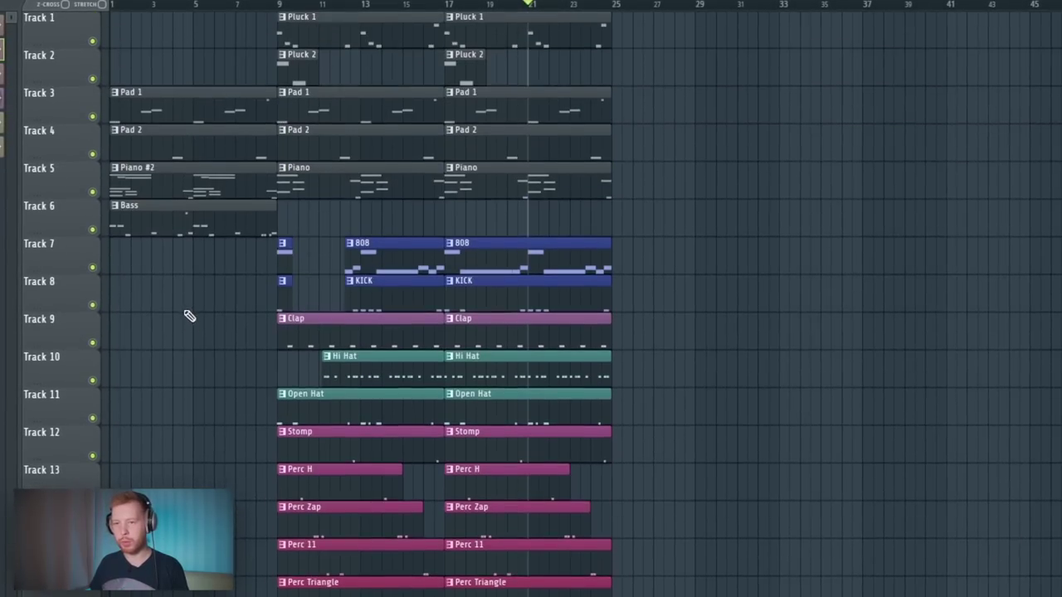
left_click_drag(190, 312, 651, 137)
scroll(861, 360, "down", 4)
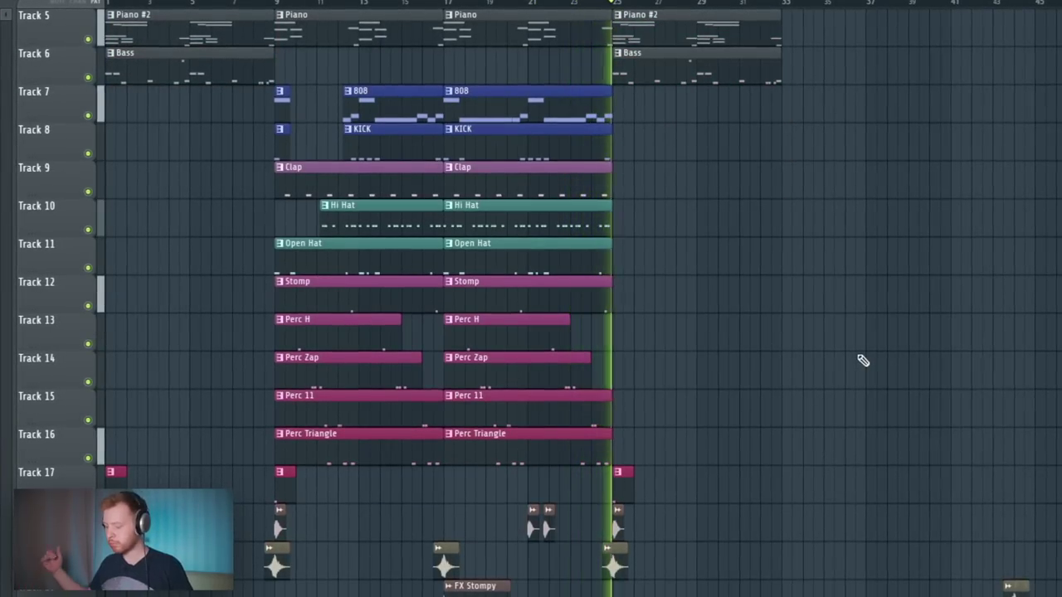
scroll(863, 360, "down", 5)
key("space")
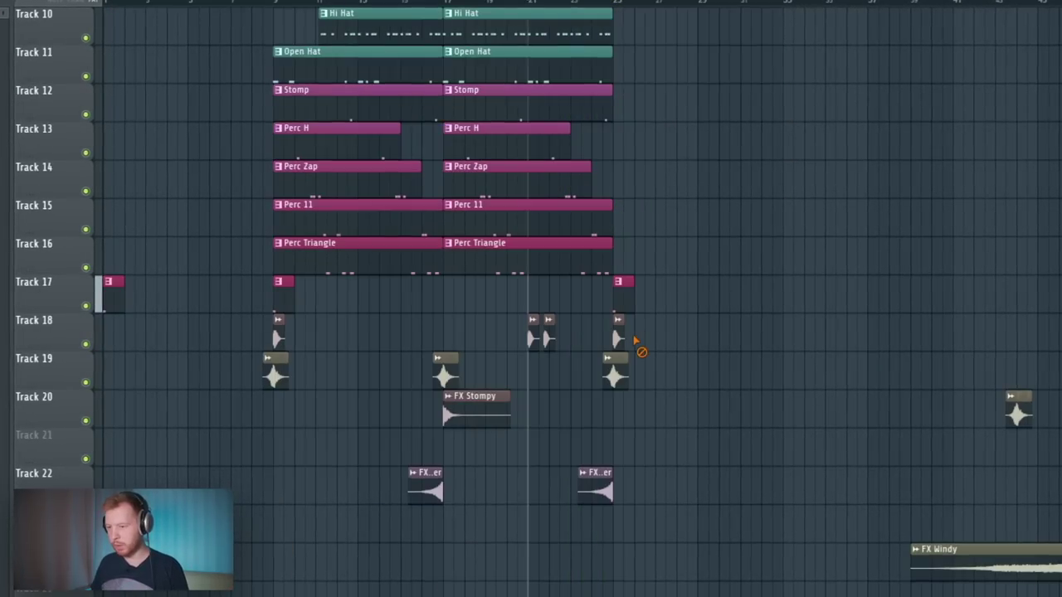
Step: Delete the FX Car clip at bar 25 on Track 18 and copy the FX Stompy clip to bar 25 on Track 20
scroll(600, 349, "up", 4)
right_click(670, 339)
scroll(631, 357, "down", 2)
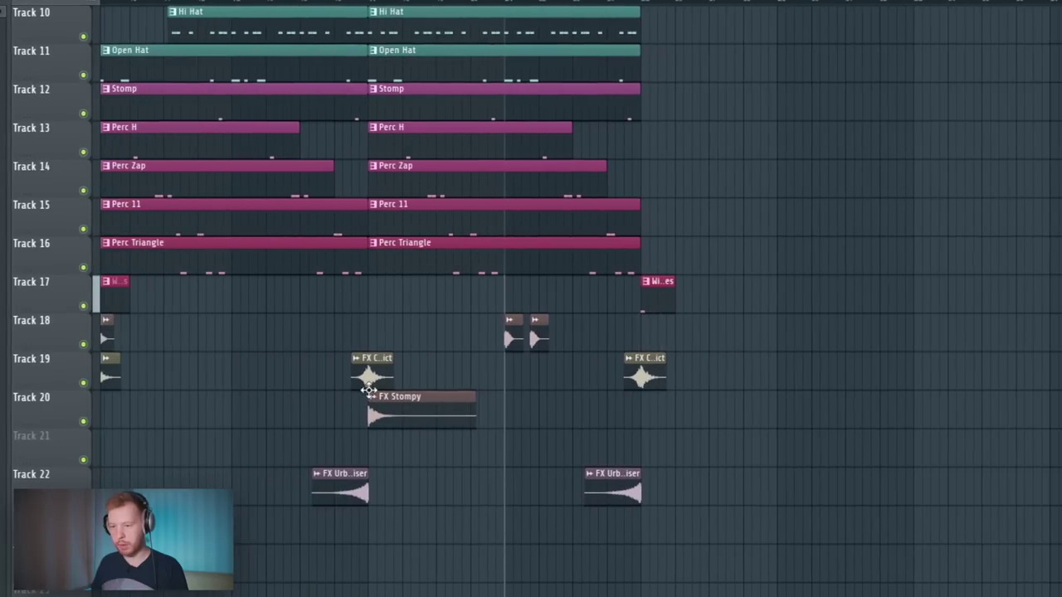
left_click_drag(404, 415, 679, 415, "shift")
Step: Move the FX Windy clip on Track 24 into the section after bar 25 and adjust its sample start
key("space")
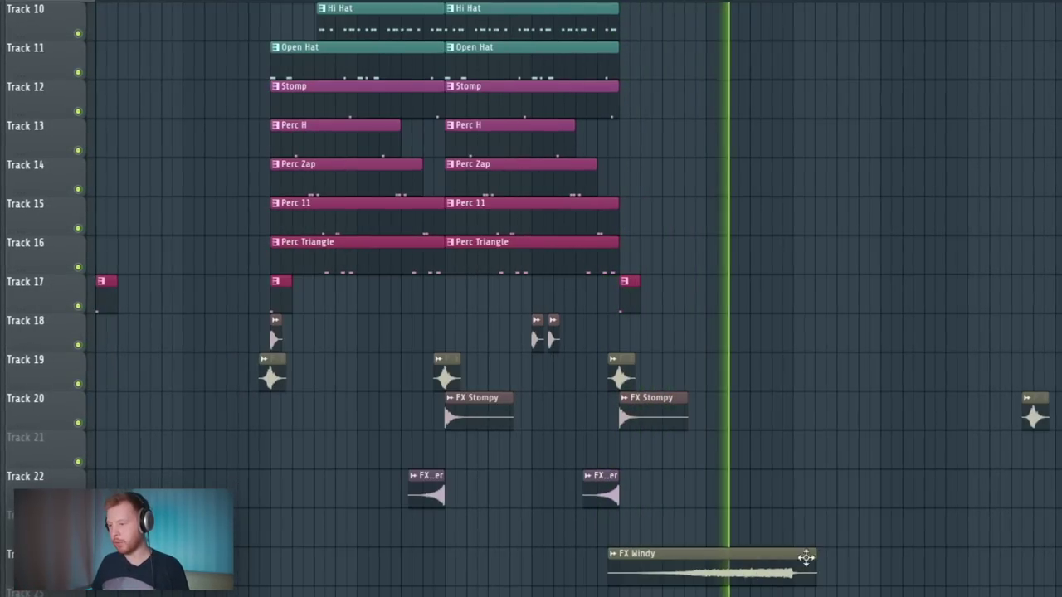
key("space")
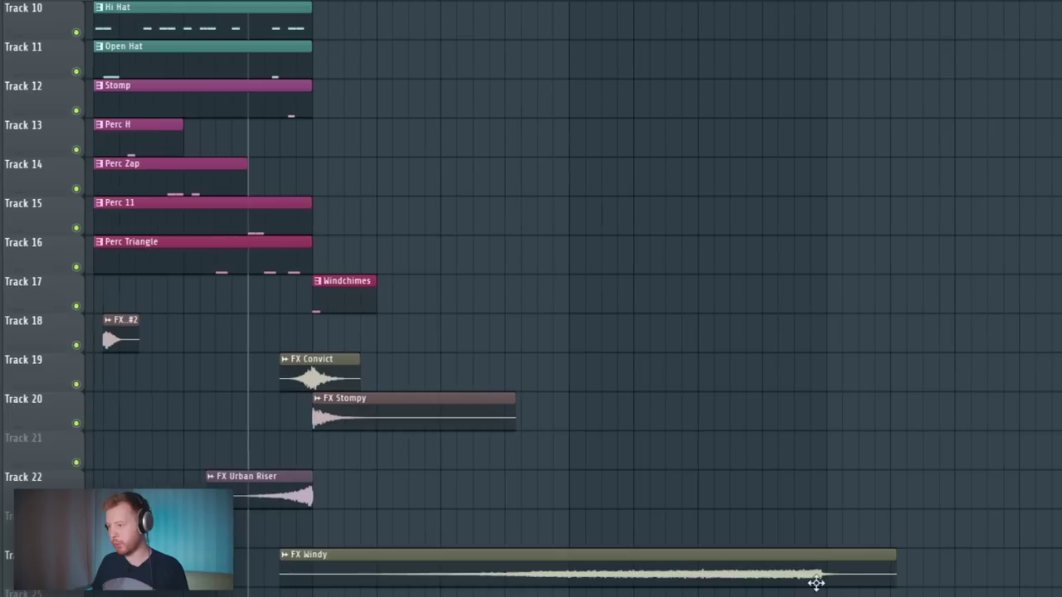
scroll(817, 465, "down", 4)
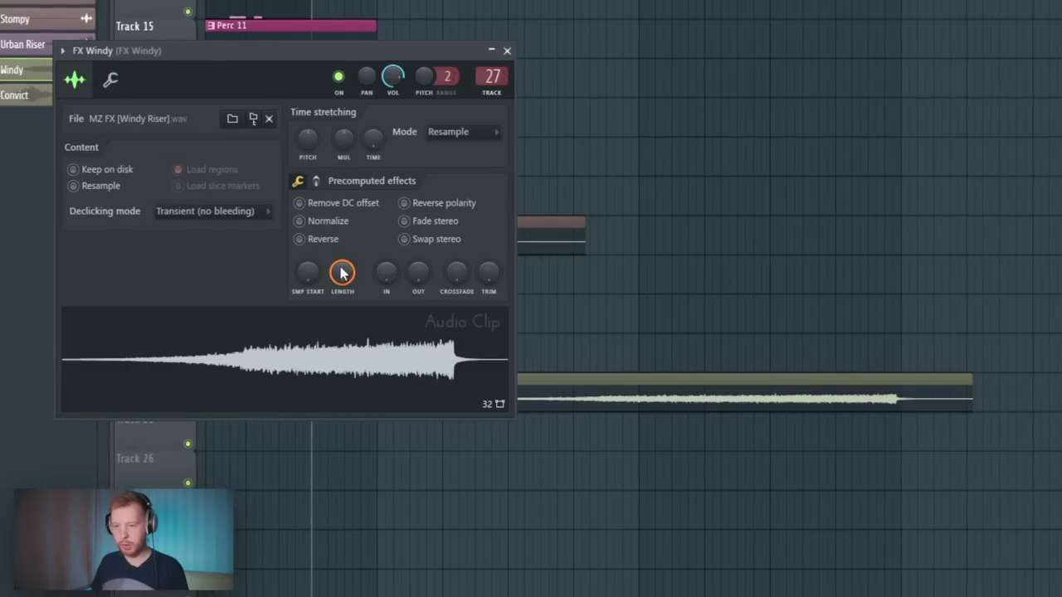
left_click_drag(307, 272, 307, 247)
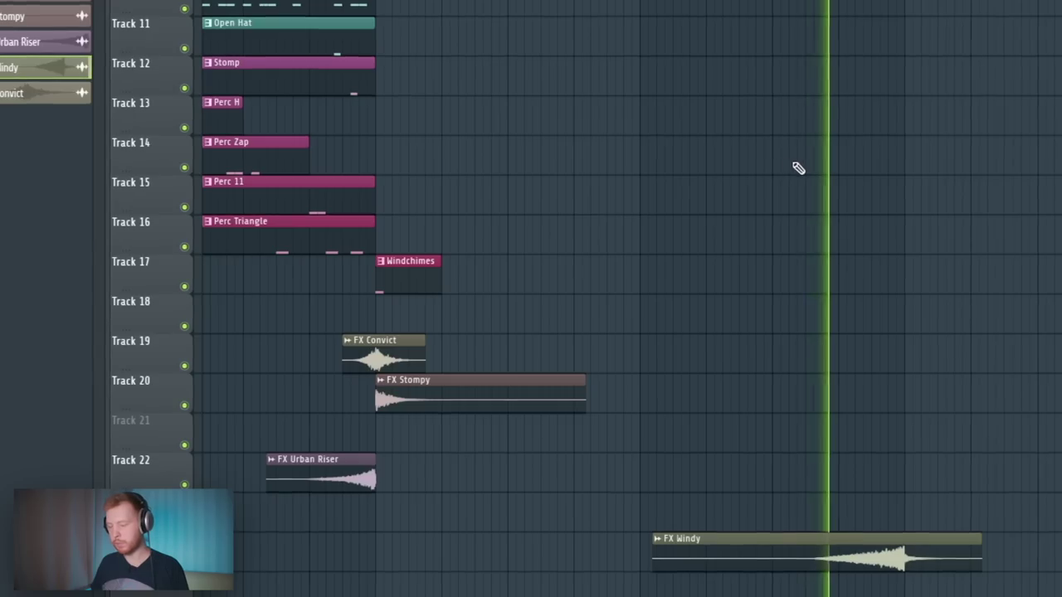
Step: Align the FX Windy riser's peak with bar 33, play it back and lower its sample volume
scroll(858, 208, "up", 4)
scroll(868, 241, "down", 5)
key("space")
double_click(884, 505)
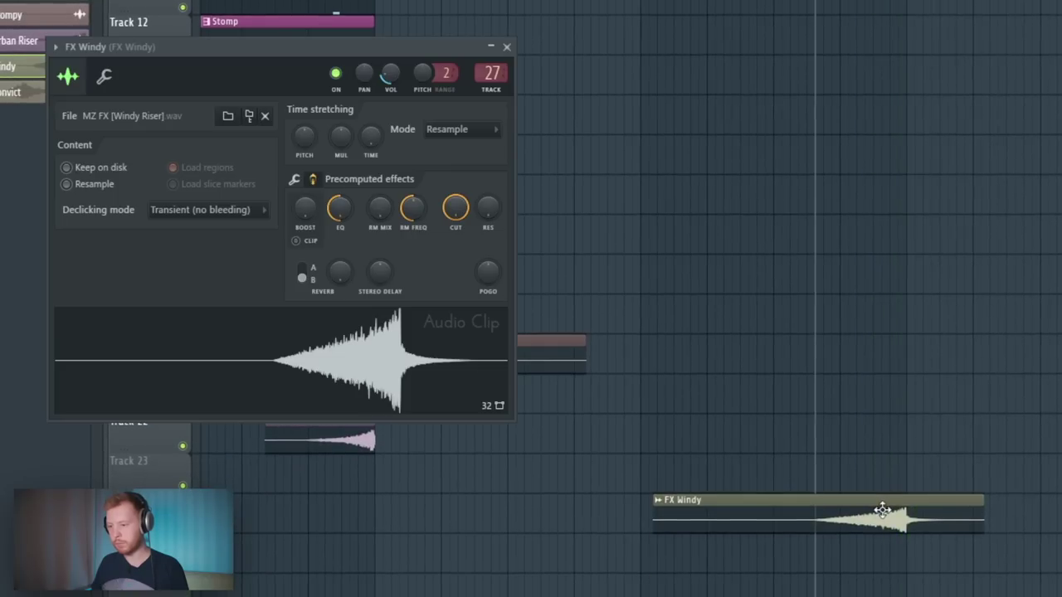
left_click(507, 46)
Step: Place an FX Convict copy on Track 19 and an FX Car copy on Track 18 at bar 33
scroll(466, 378, "down", 3)
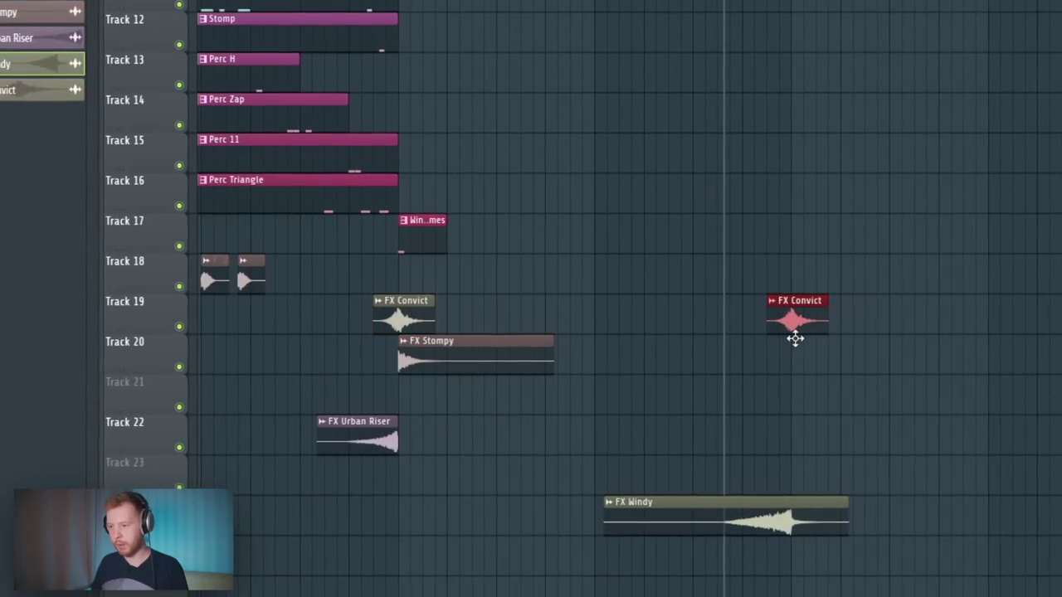
scroll(274, 341, "left", 5)
scroll(325, 373, "down", 2)
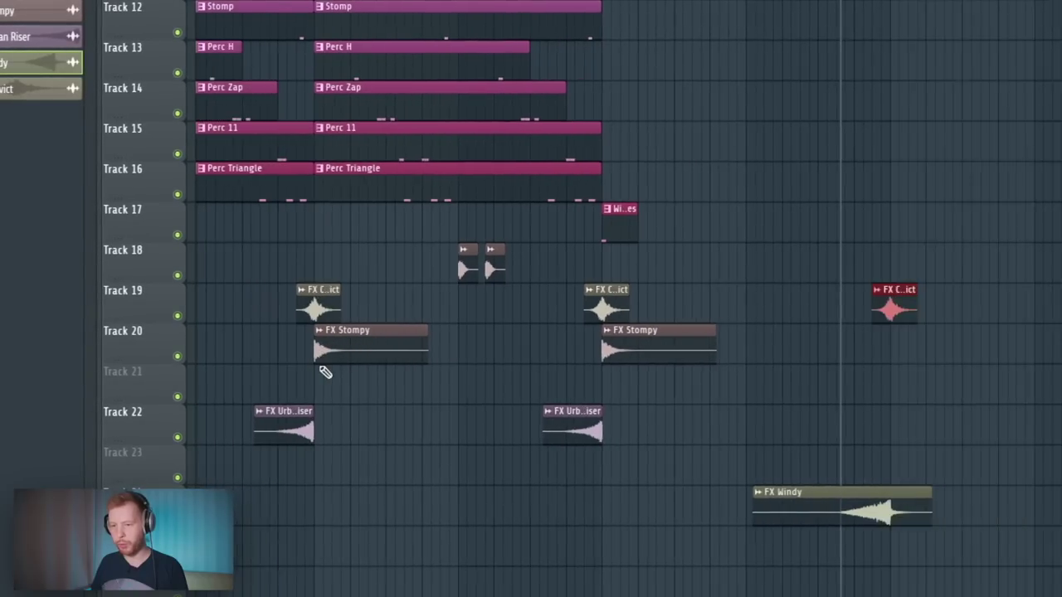
scroll(326, 373, "down", 1)
scroll(526, 349, "left", 5)
Step: Copy the full main section from bar 17, Tracks 1 to 16, to bars 33 and 41
scroll(329, 269, "up", 4)
scroll(440, 406, "down", 2)
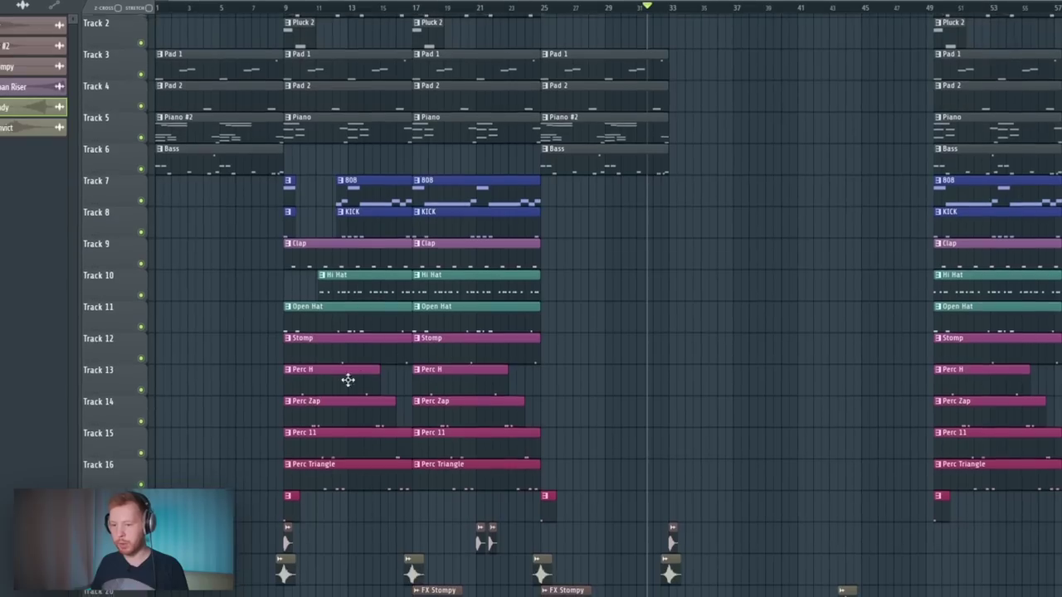
left_click_drag(424, 500, 521, 14)
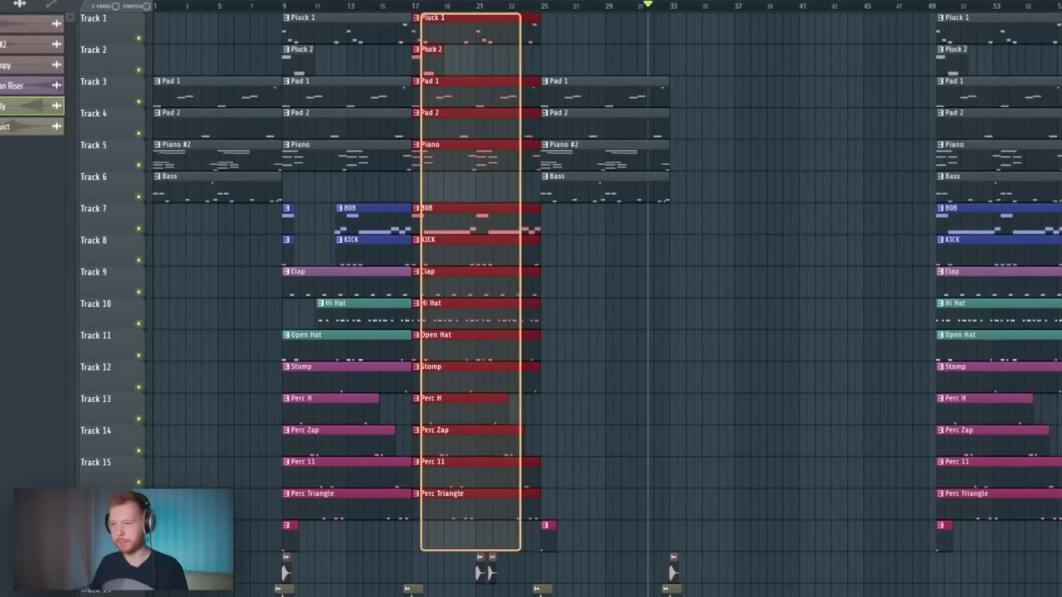
scroll(628, 312, "down", 4)
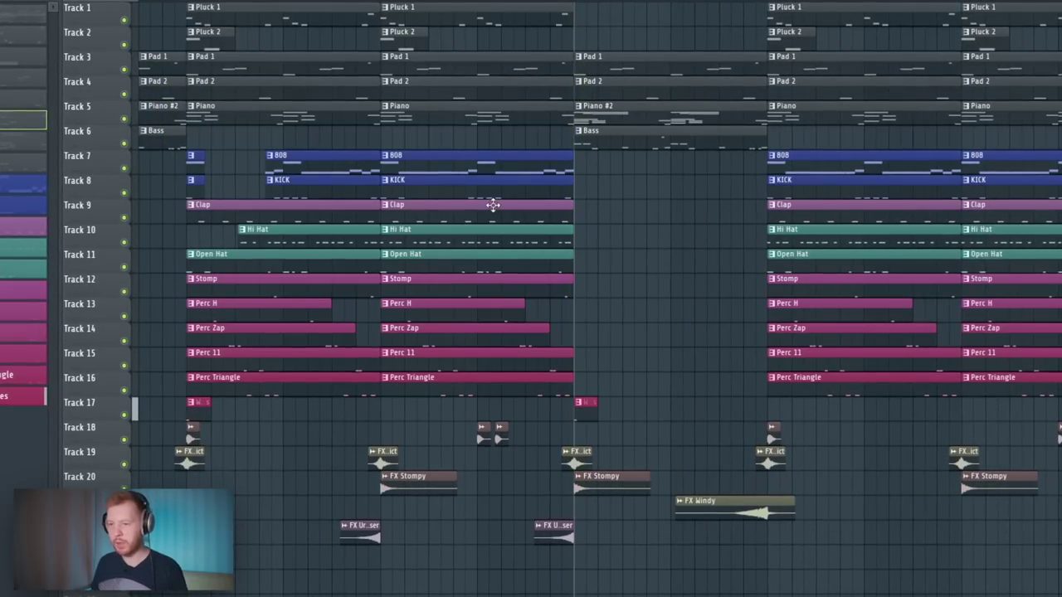
Step: Copy the drum and percussion clips from KICK to Perc Triangle on Tracks 8 to 16 to bar 25
left_click_drag(449, 187, 602, 375)
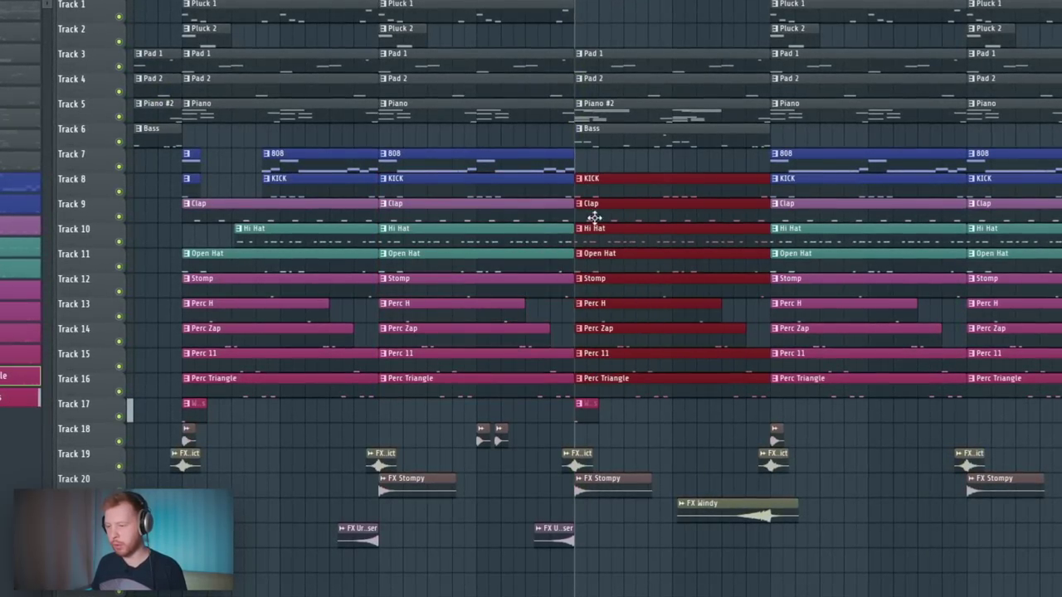
scroll(635, 322, "up", 4)
left_click(608, 166, "ctrl")
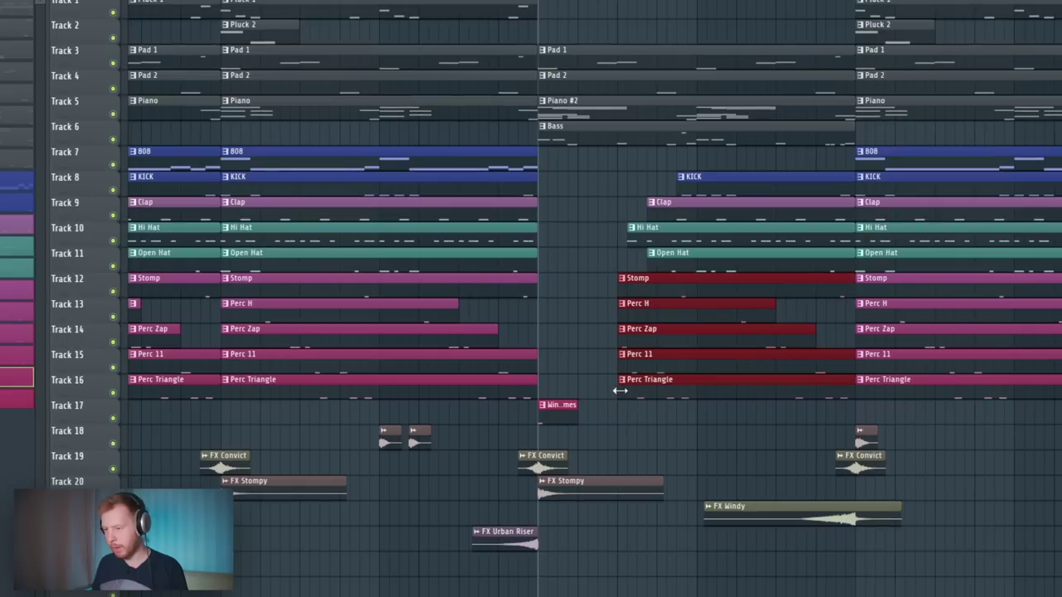
Step: Trim the starts of the copied Stomp and Perc clips to just before bar 28 and play the break from bar 25
left_click_drag(620, 391, 650, 391)
left_click(672, 420, "ctrl")
key("space")
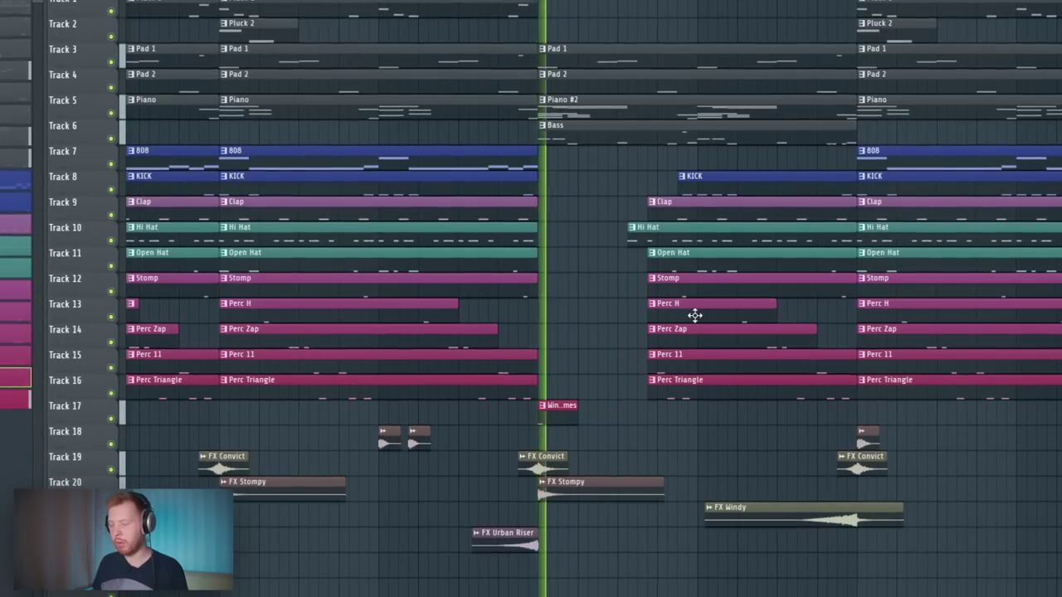
Step: Open Ozone 9 on the Master and add a Vintage Limiter ahead of the Maximizer
key("F9")
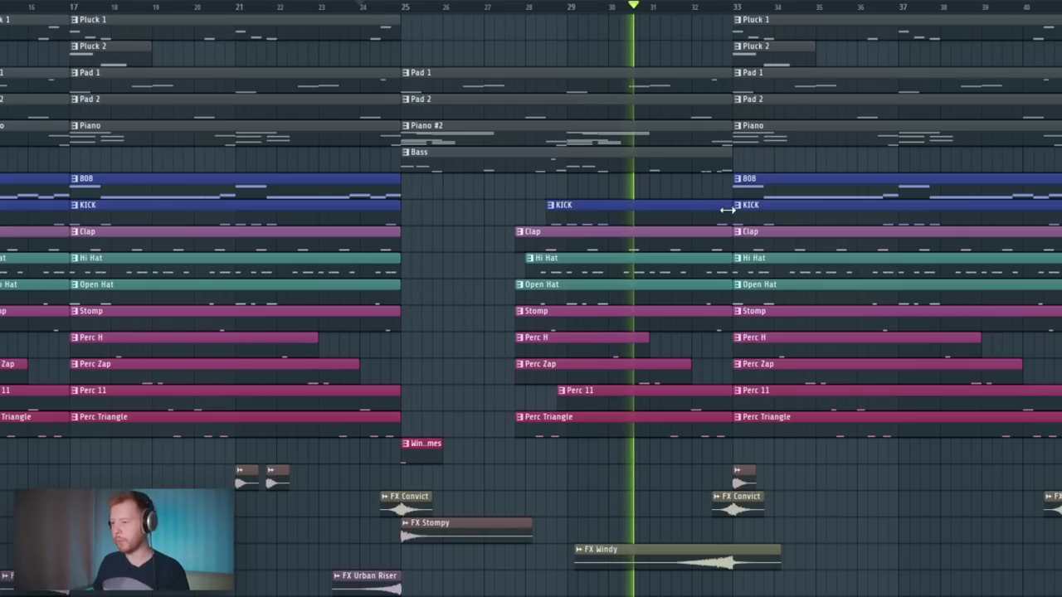
left_click(719, 208)
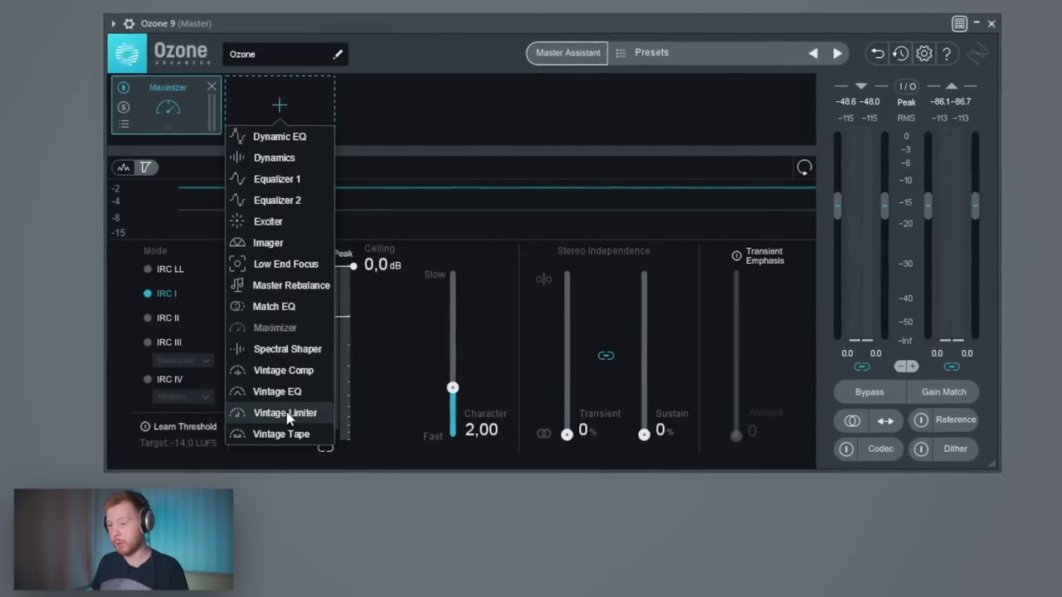
left_click(287, 407)
left_click_drag(282, 124, 206, 125)
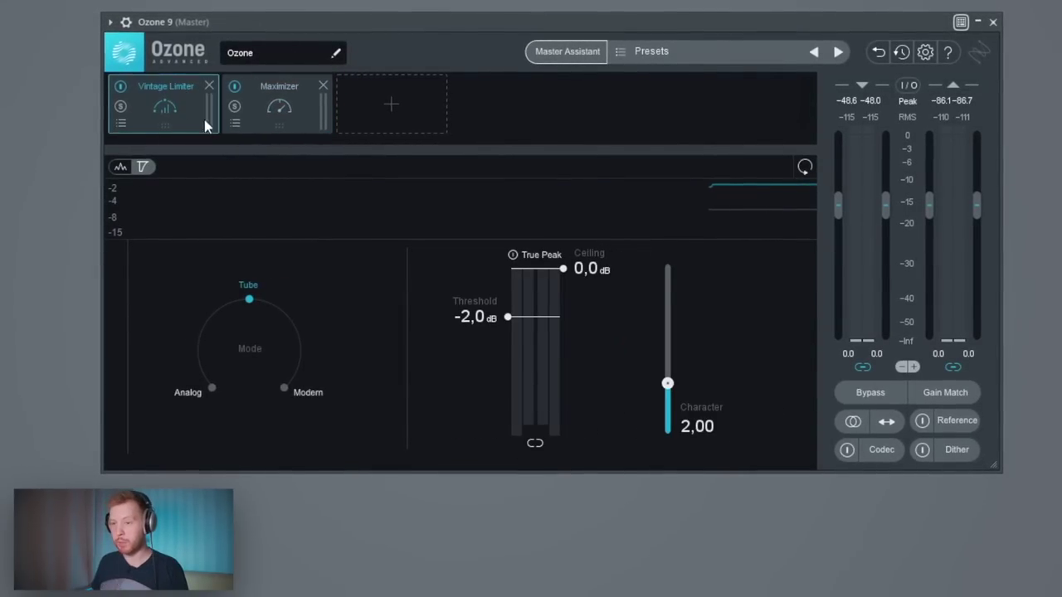
Step: Add a Vintage EQ at the start of the Ozone chain, set its Mid frequency to 300 and adjust Mid Cut
left_click(392, 103)
left_click(400, 391)
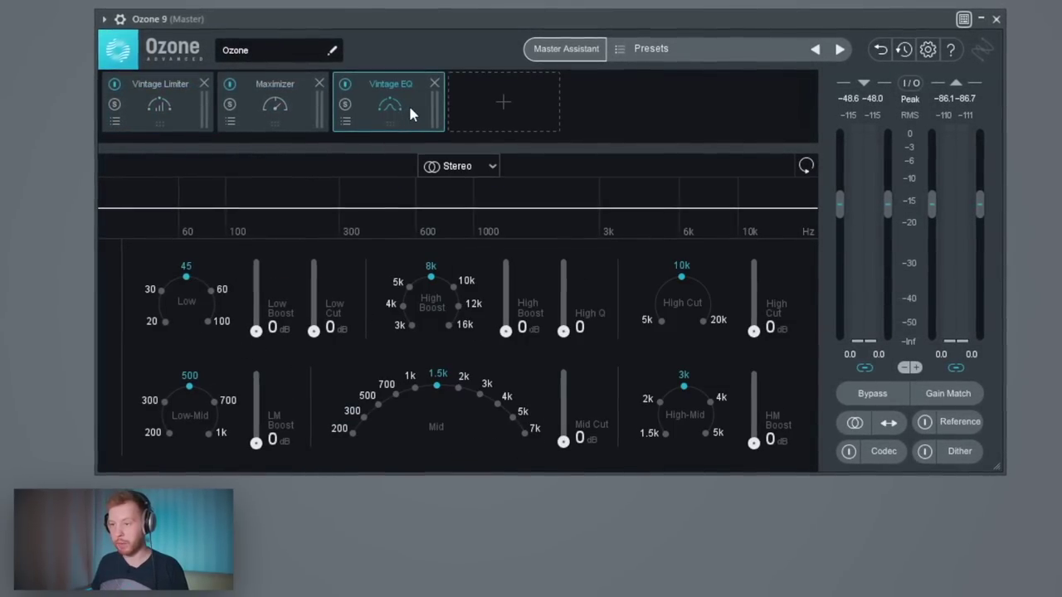
left_click_drag(410, 111, 174, 115)
left_click(363, 418)
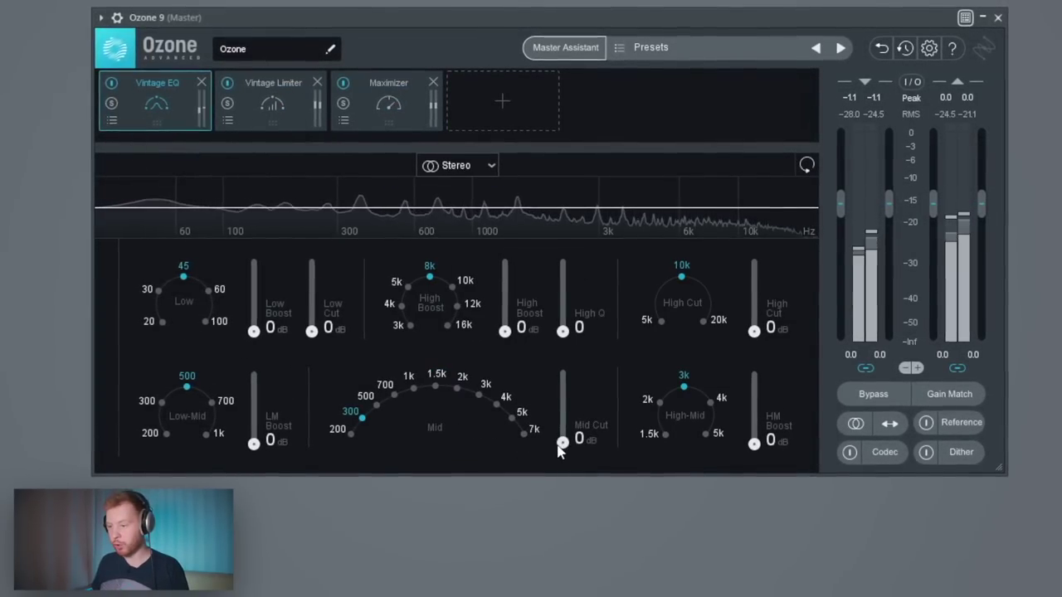
mouse_move(563, 442)
left_mouse_down()
mouse_move(563, 379)
mouse_move(566, 444)
left_mouse_up()
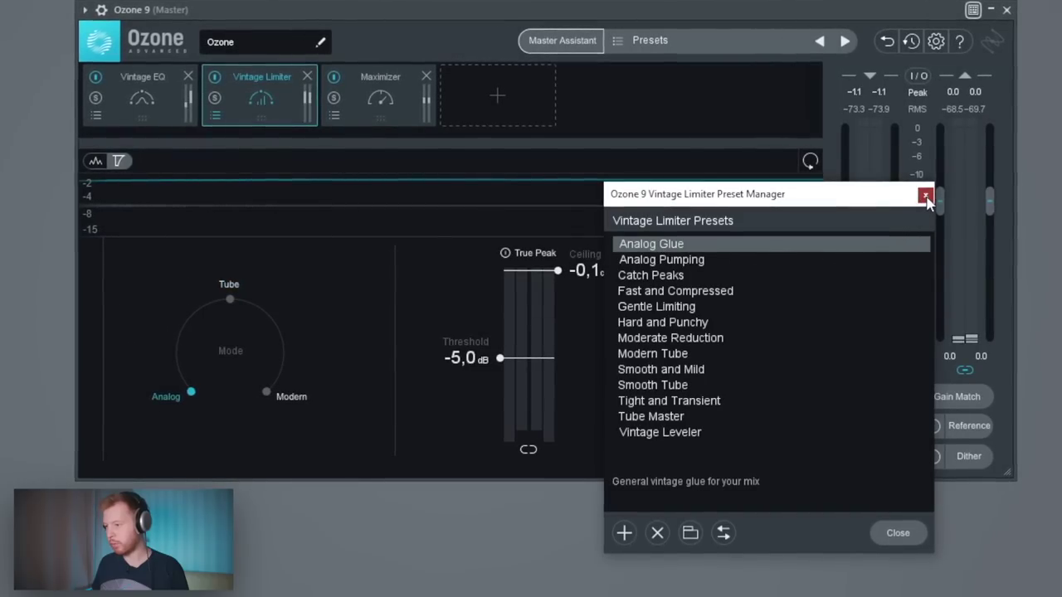
Step: Apply the Analog Glue preset to the Vintage Limiter and set its threshold to -2.3 dB
left_click(926, 199)
left_click_drag(500, 357, 498, 324)
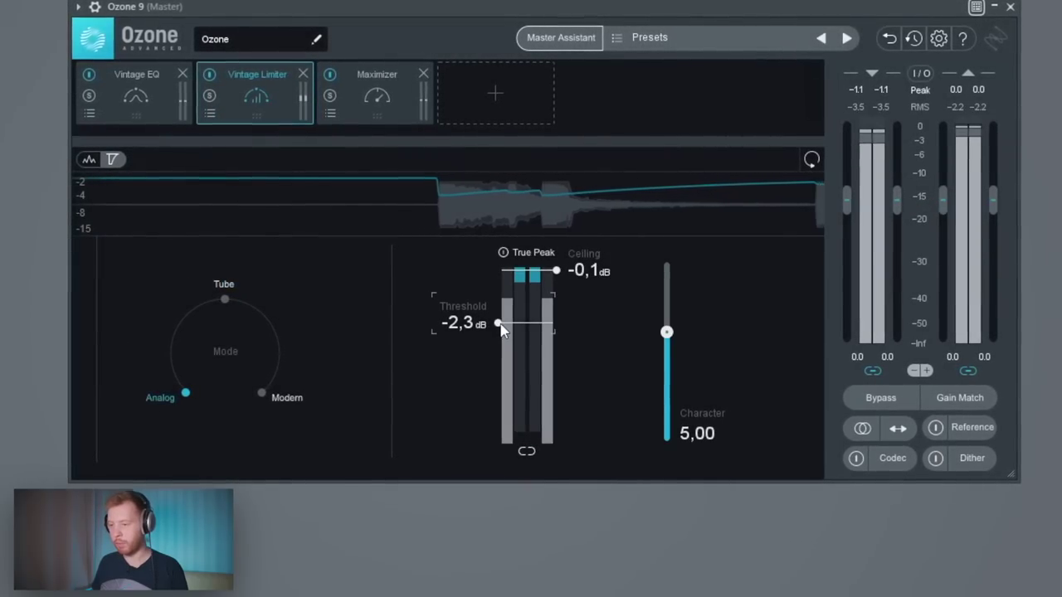
Step: Set the Maximizer's mode to IRC IV, lower its ceiling slightly and raise its threshold
left_click(384, 111)
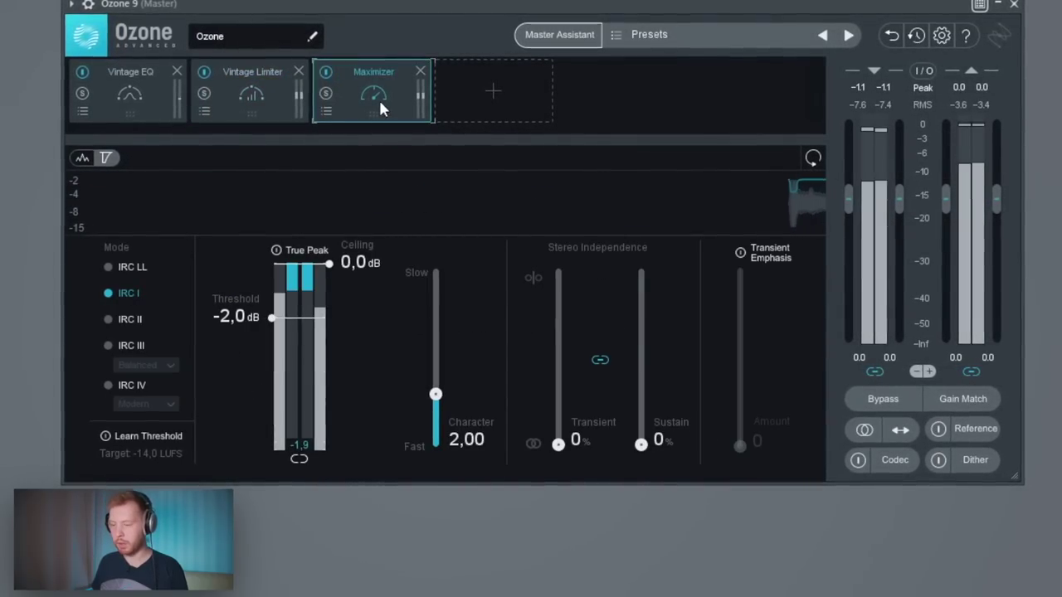
left_click(126, 384)
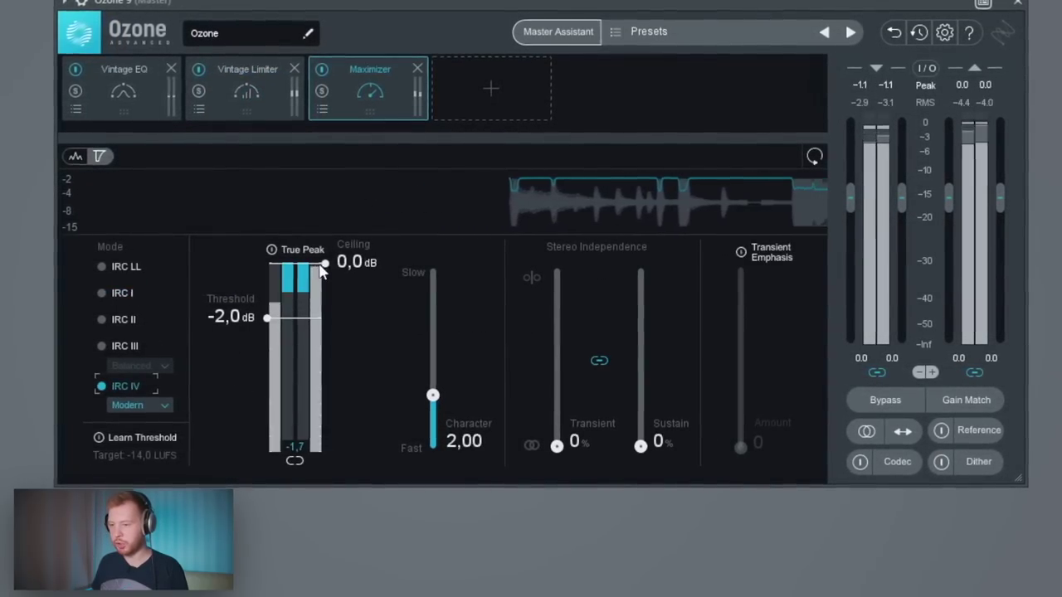
left_click_drag(320, 266, 324, 274)
left_click_drag(265, 318, 255, 288)
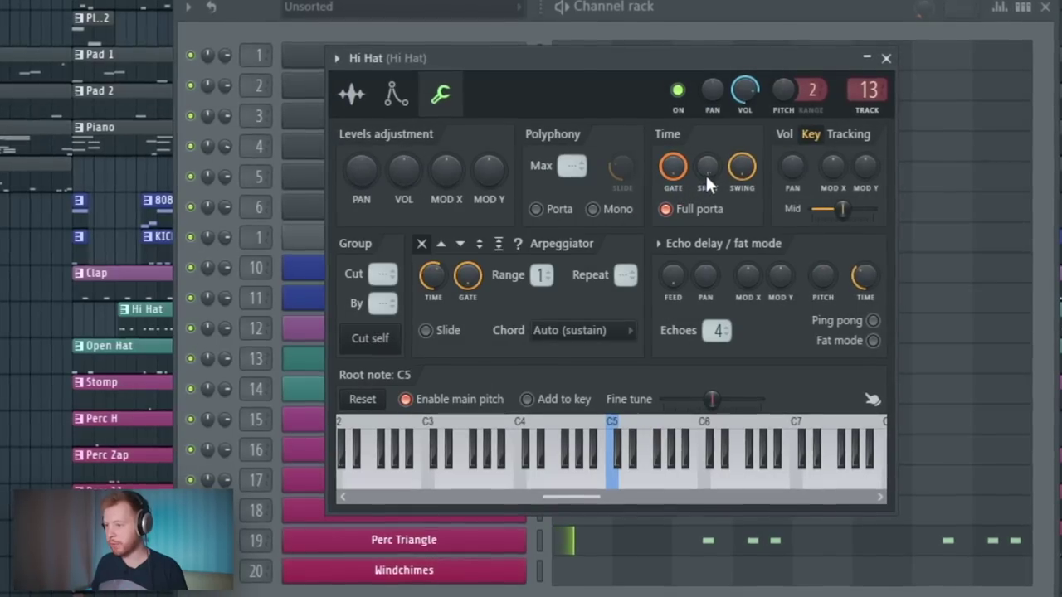
Step: Increase the Hi Hat channel's time shift slightly
left_click_drag(705, 178, 705, 157)
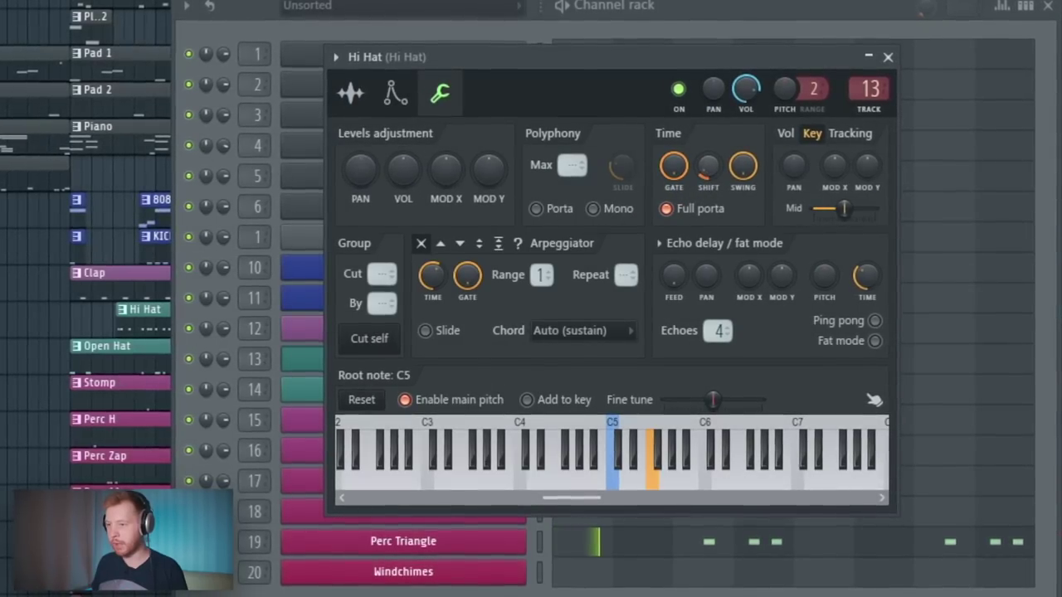